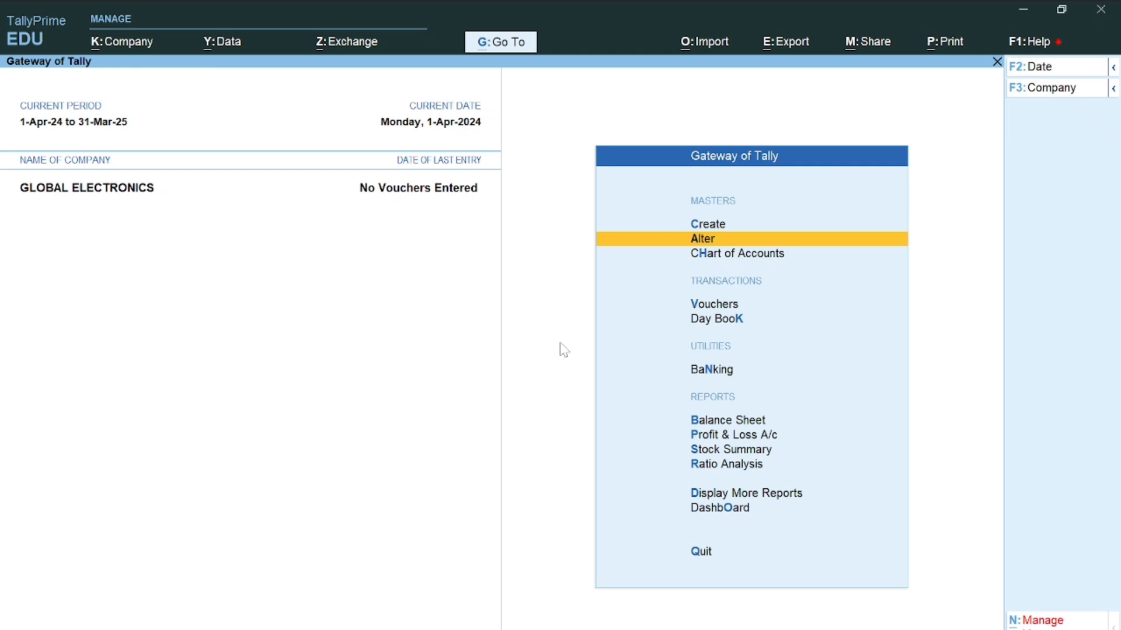
Start a new Purchase voucher and record it under the Kerala Registration instead of Karnataka
left_click(714, 310)
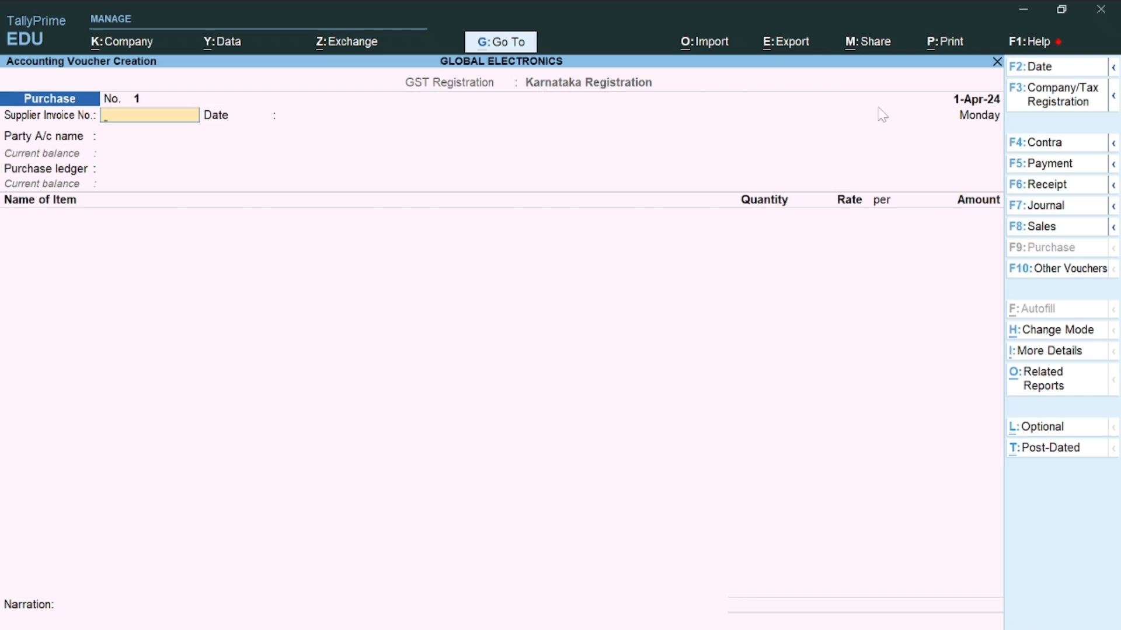
left_click(1057, 96)
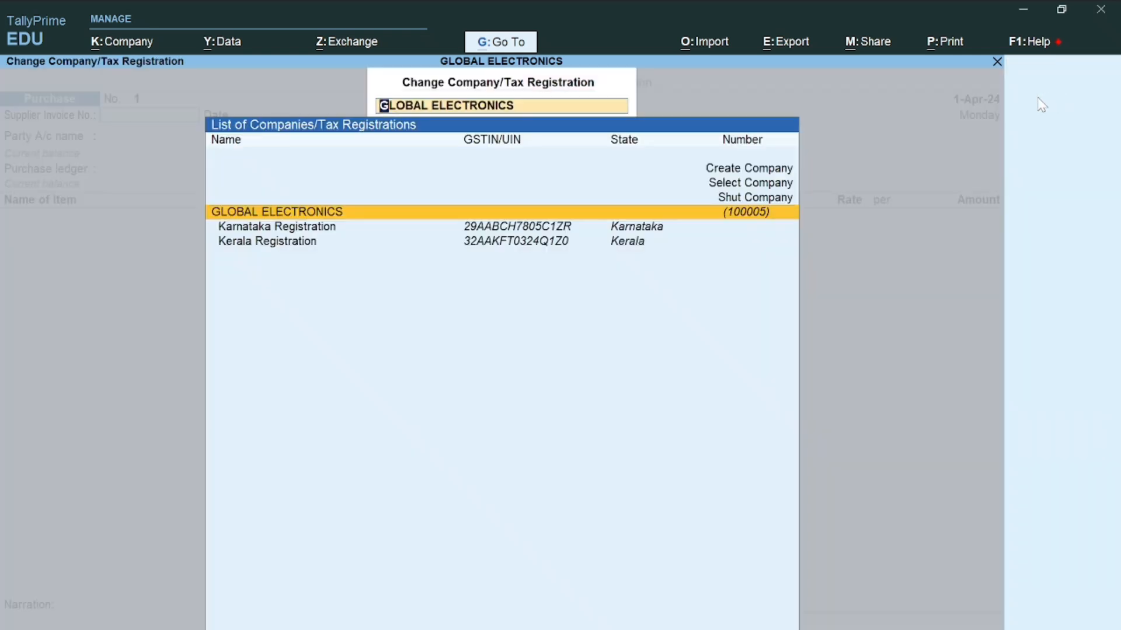
left_click(481, 247)
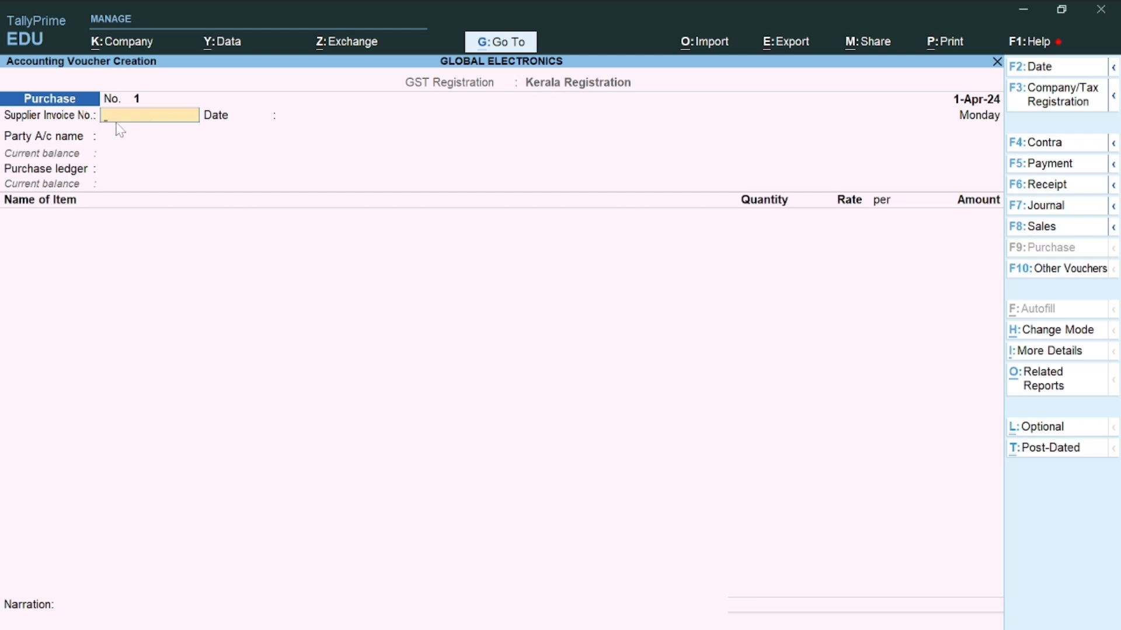
Enter supplier invoice number 1001 and keep the voucher date 1-Apr-24
type("1001")
key("Return")
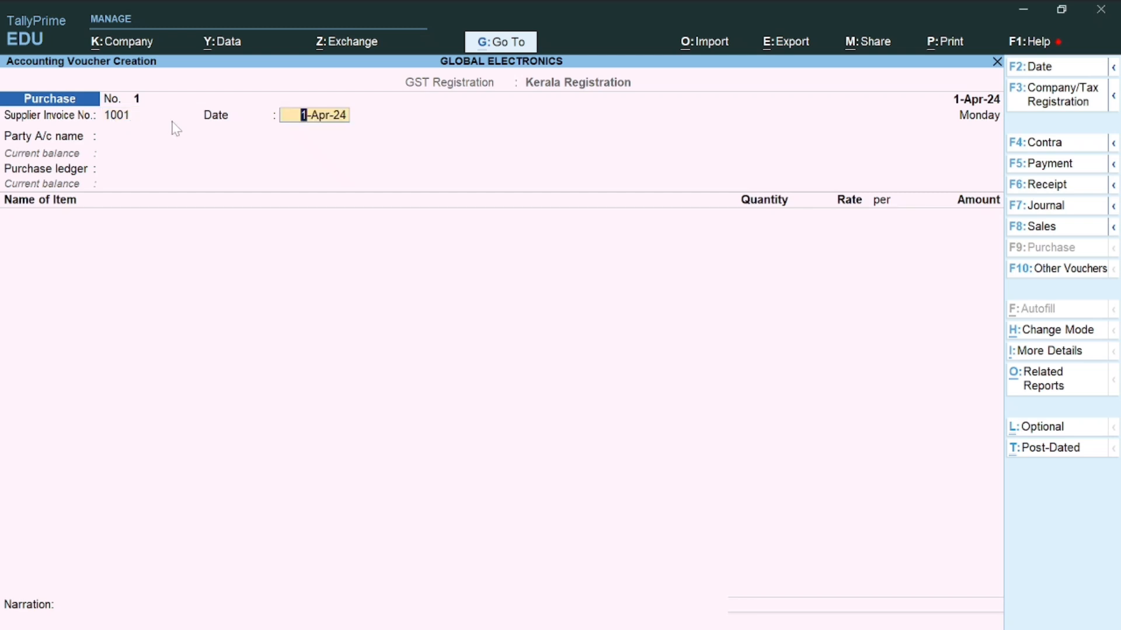
key("Return")
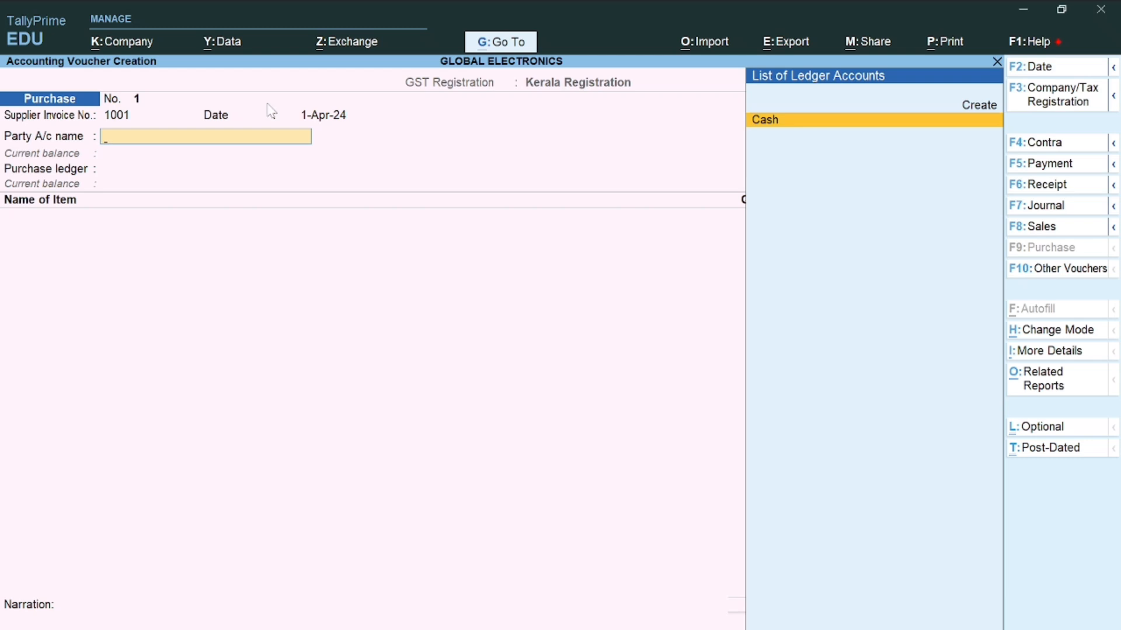
Create a new party ledger named Rifa Electronics under Sundry Creditors
left_click(966, 107)
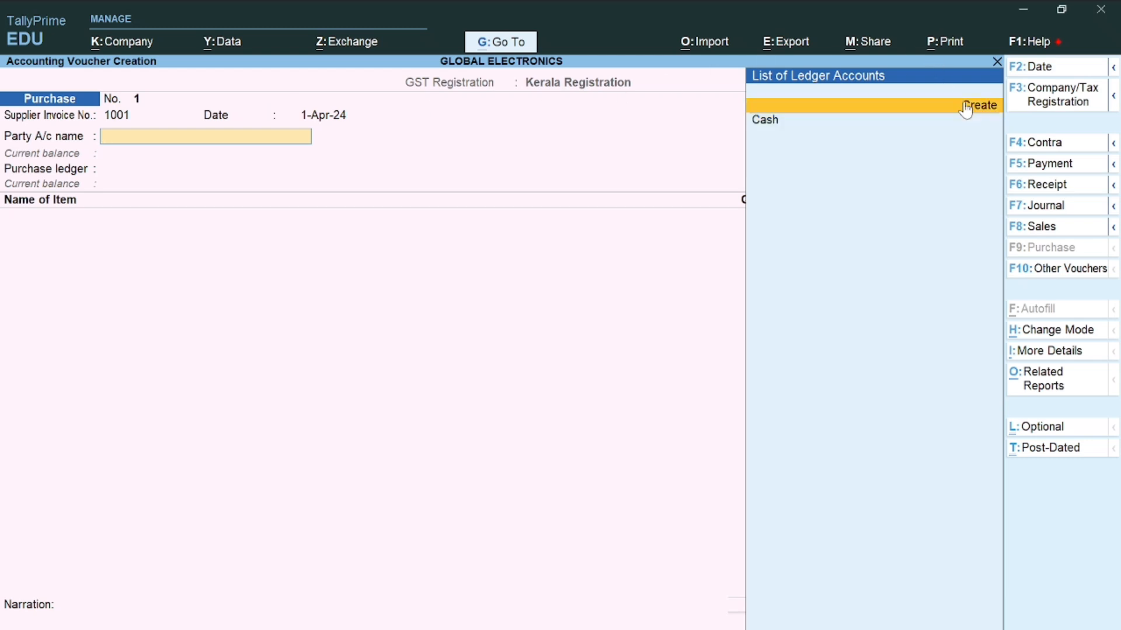
left_click(966, 107)
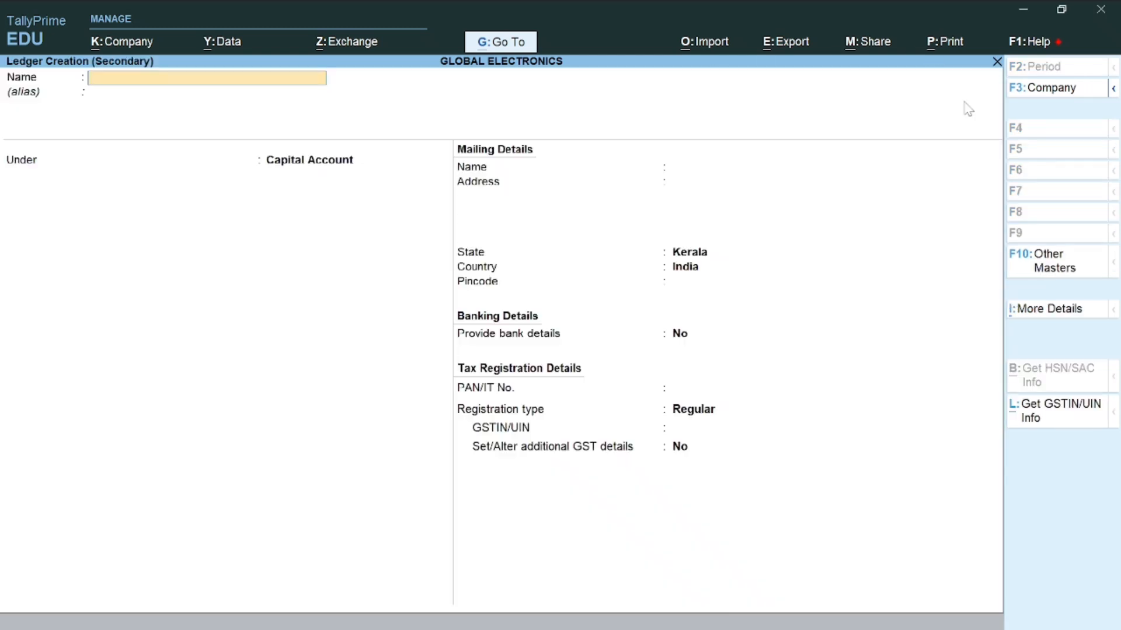
type("Rifa Electronics")
key("Return")
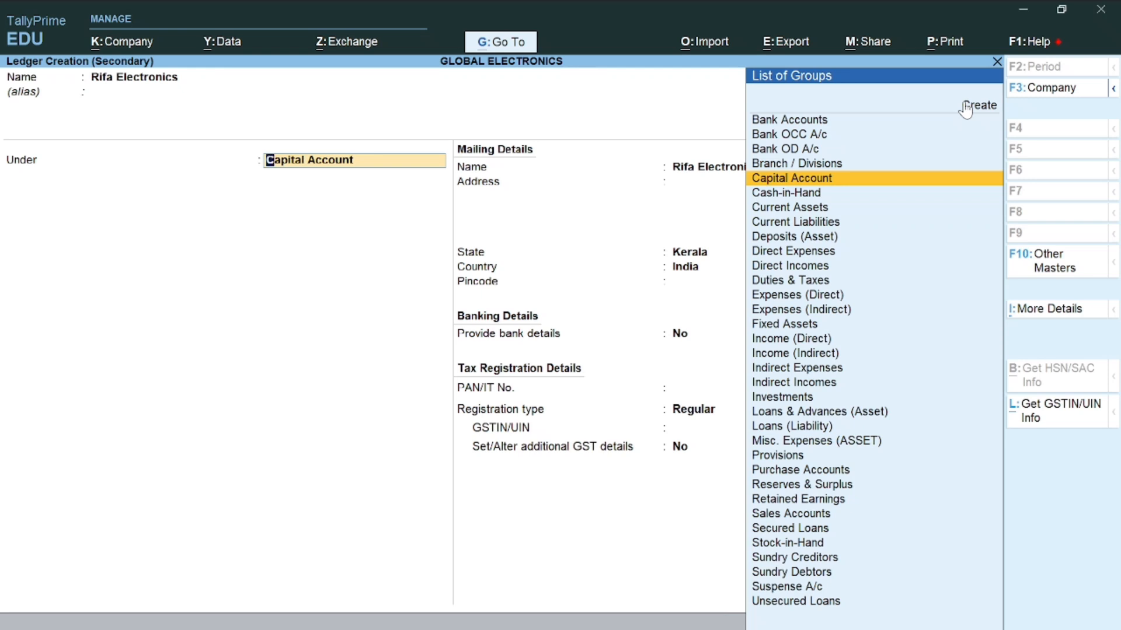
type("Sun")
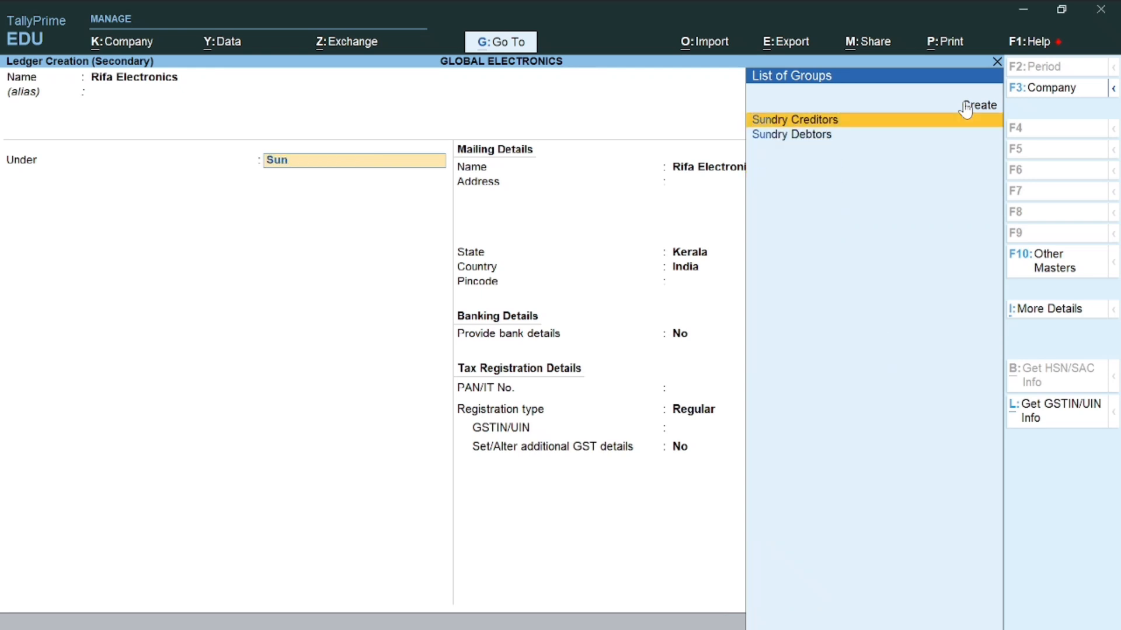
key("Return")
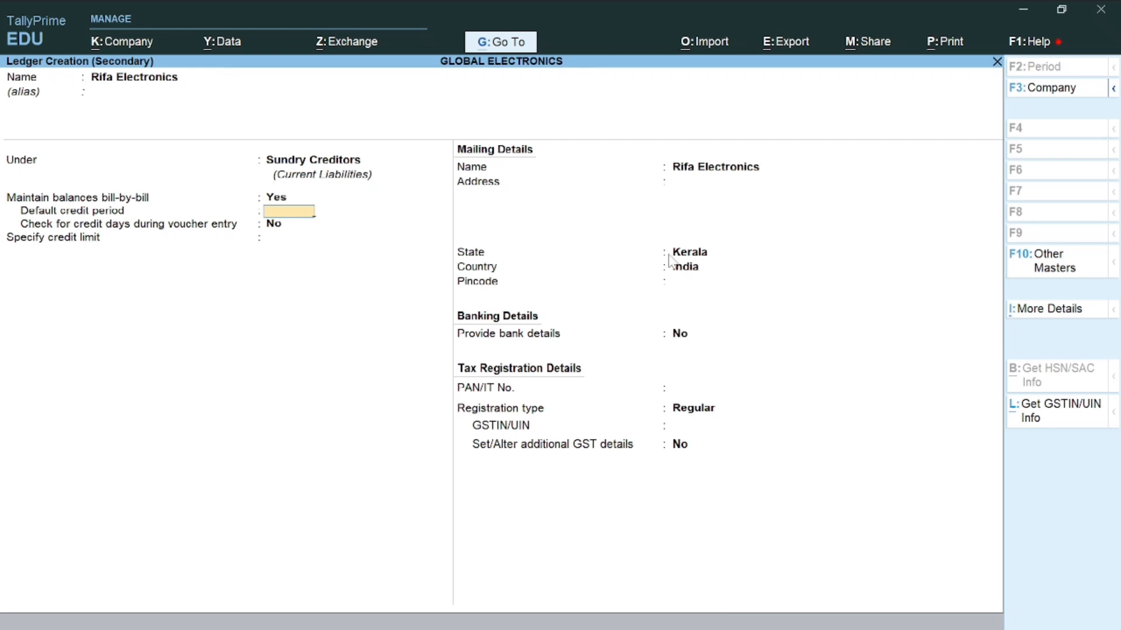
Keep Regular GST registration, enter the supplier's GSTIN, and save the ledger as the voucher's party
key("Return")
key("Return")
key("Return")
key("Return")
key("Return")
key("Return")
key("Return")
key("Return")
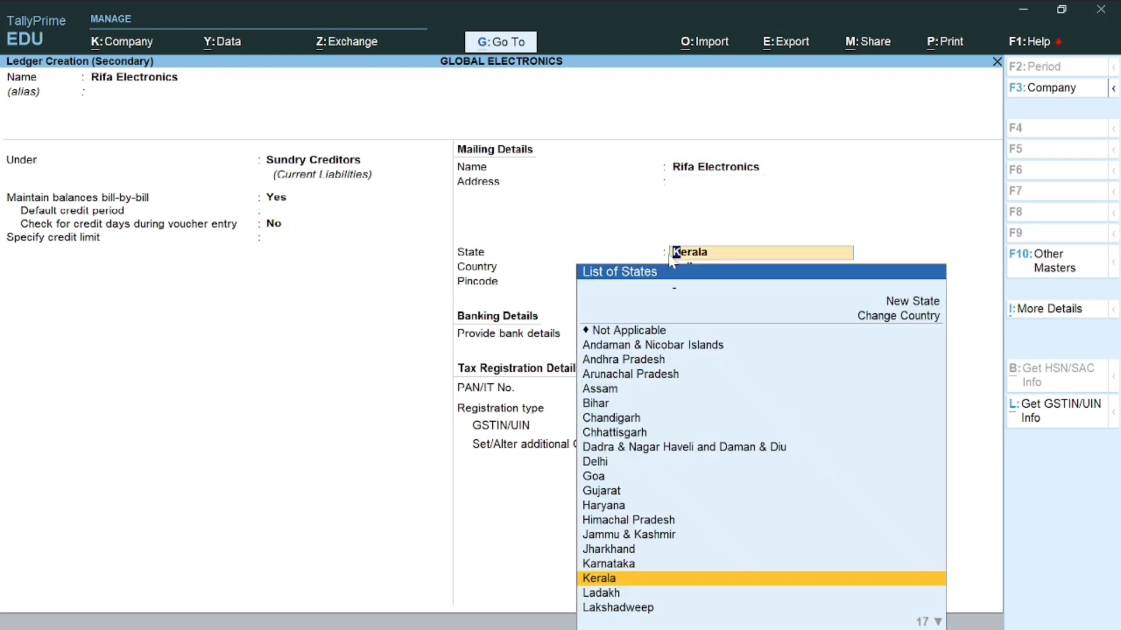
key("Return")
key("Return")
key("Return")
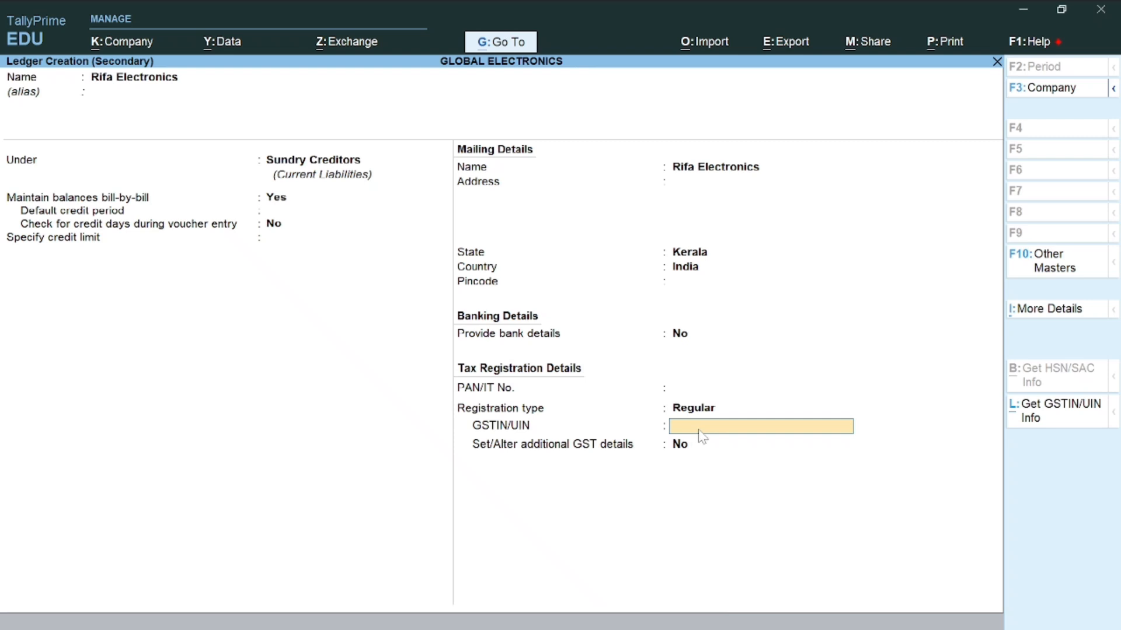
key("Return")
key("Return")
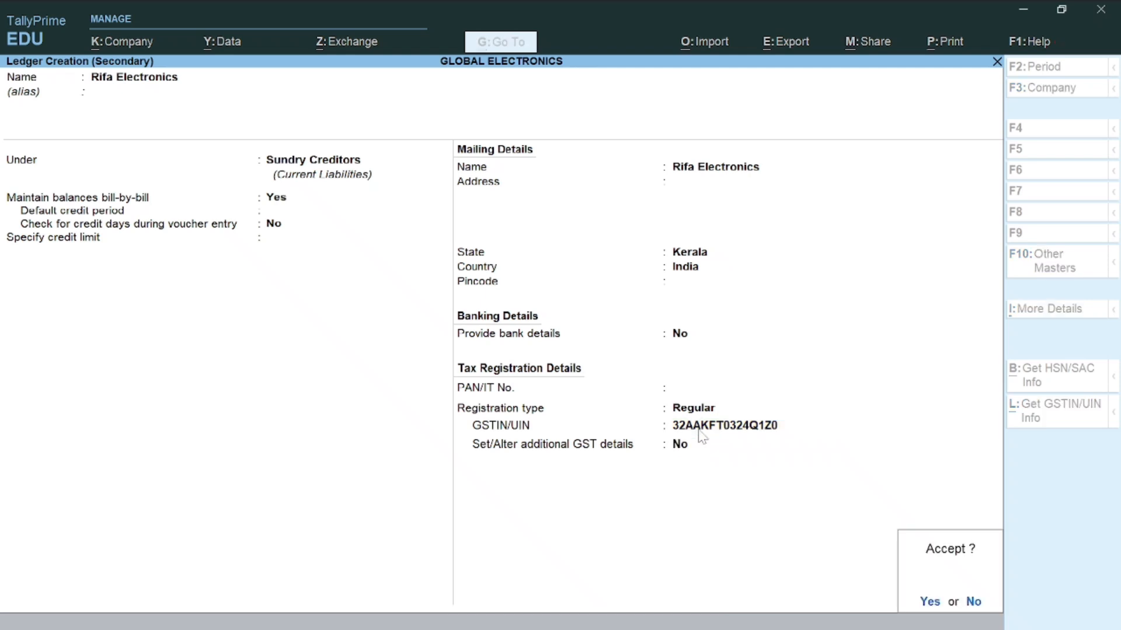
key("Return")
key("Return")
key("Return")
key("Return")
key("Return")
key("Return")
key("Return")
key("Return")
key("Return")
key("Return")
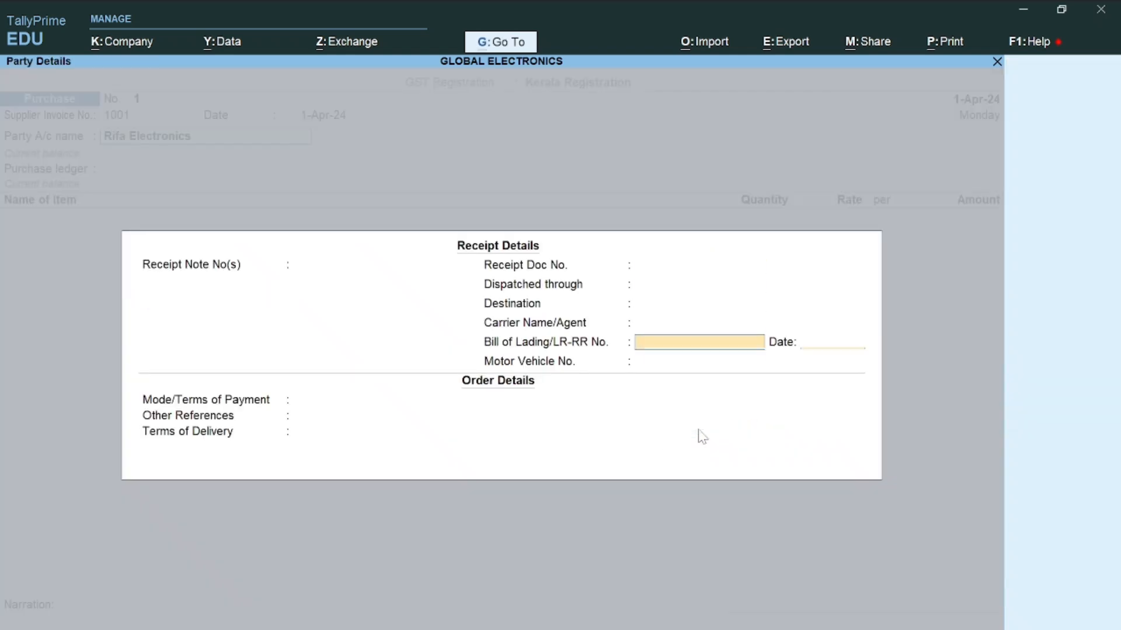
key("Return")
key("Return")
key("Return")
key("Return")
key("Return")
key("Return")
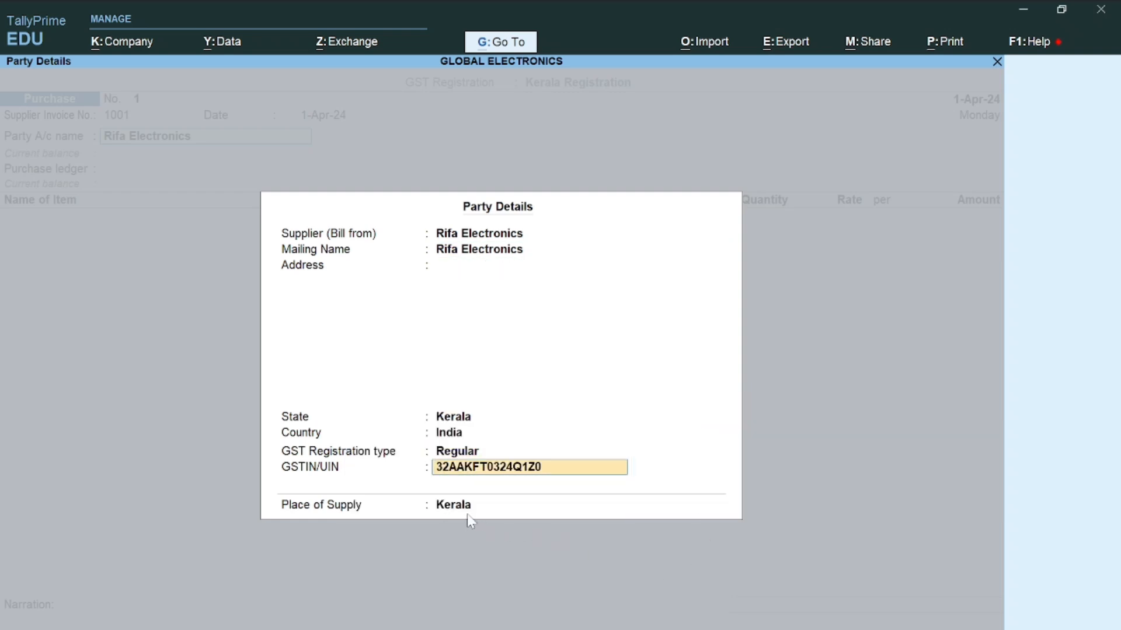
Confirm Kerala as place of supply and choose Purchase as the purchase ledger
key("Return")
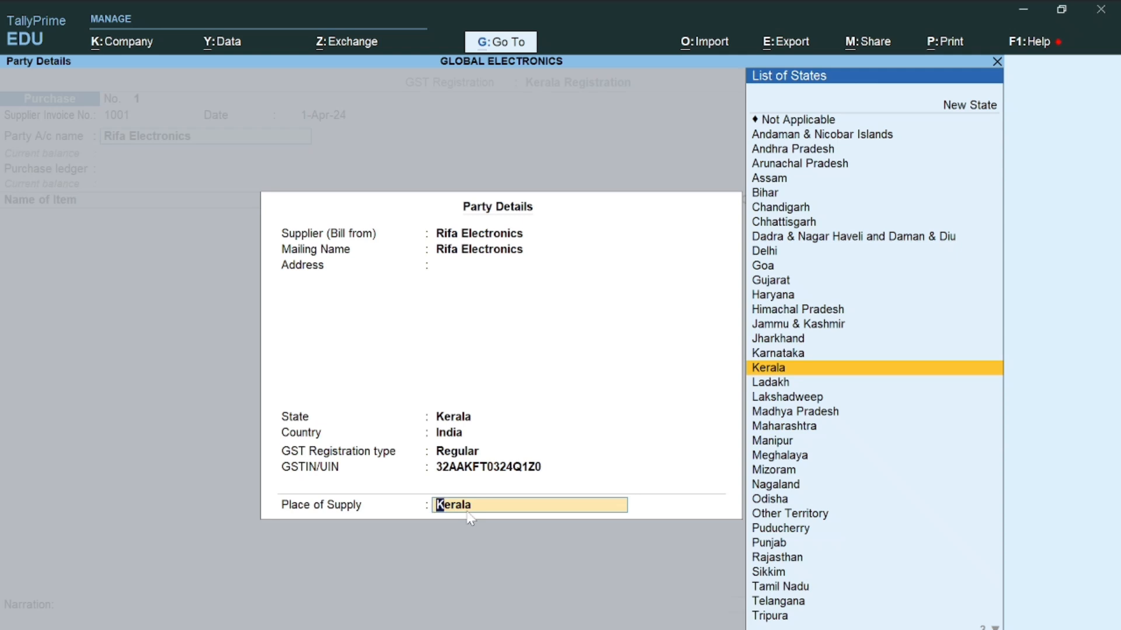
key("Return")
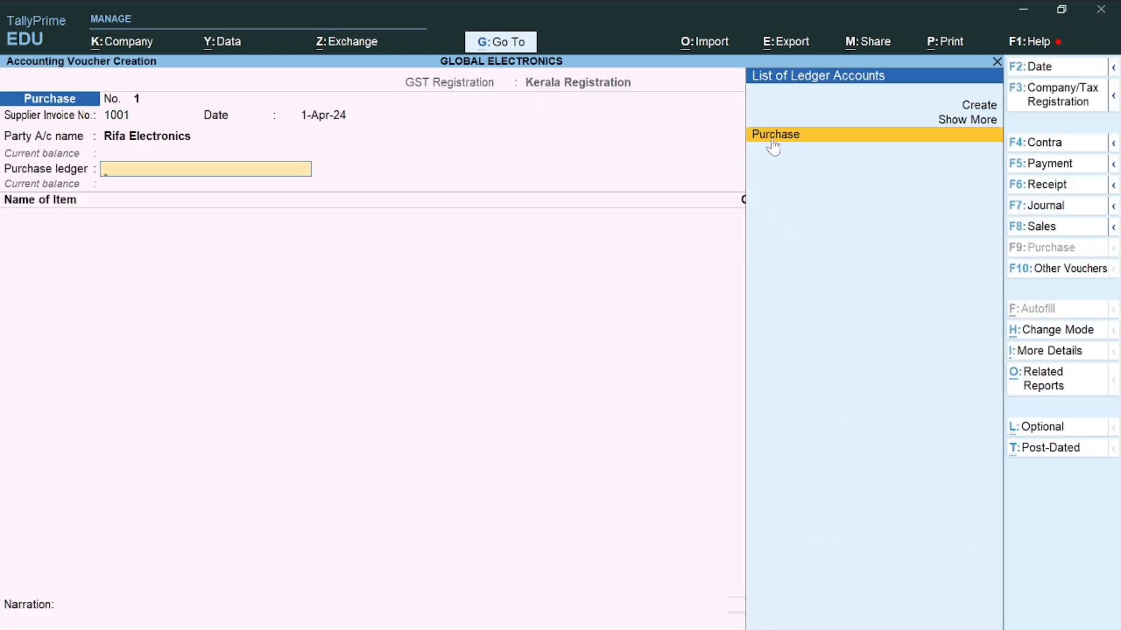
key("Return")
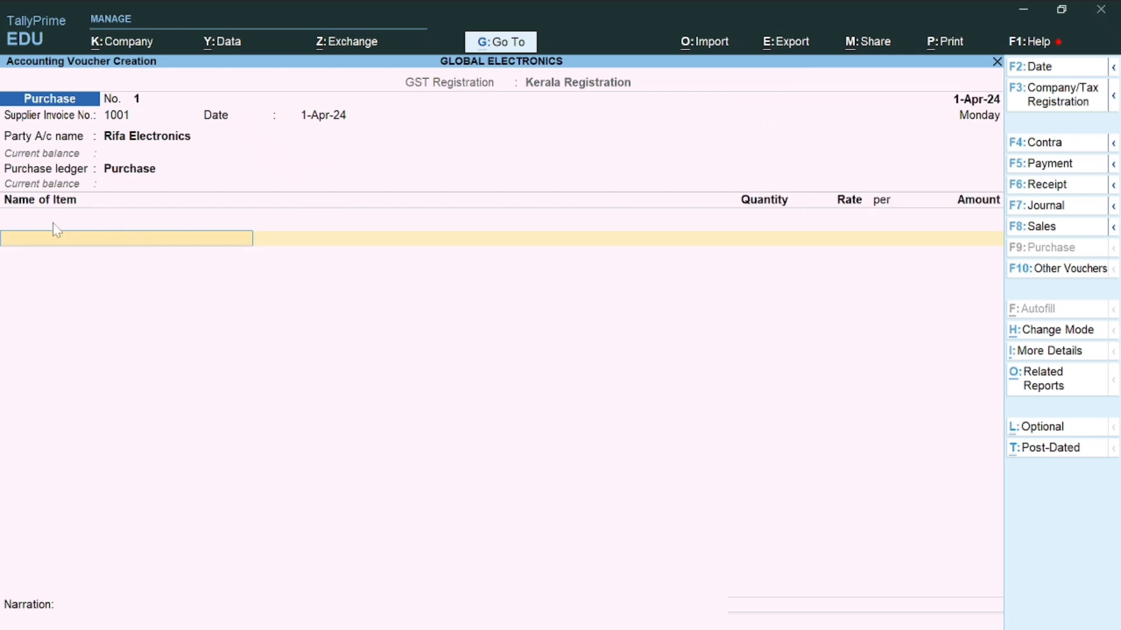
Add a Tv line of 20 nos at 8,500.00 to the purchase voucher
key("space")
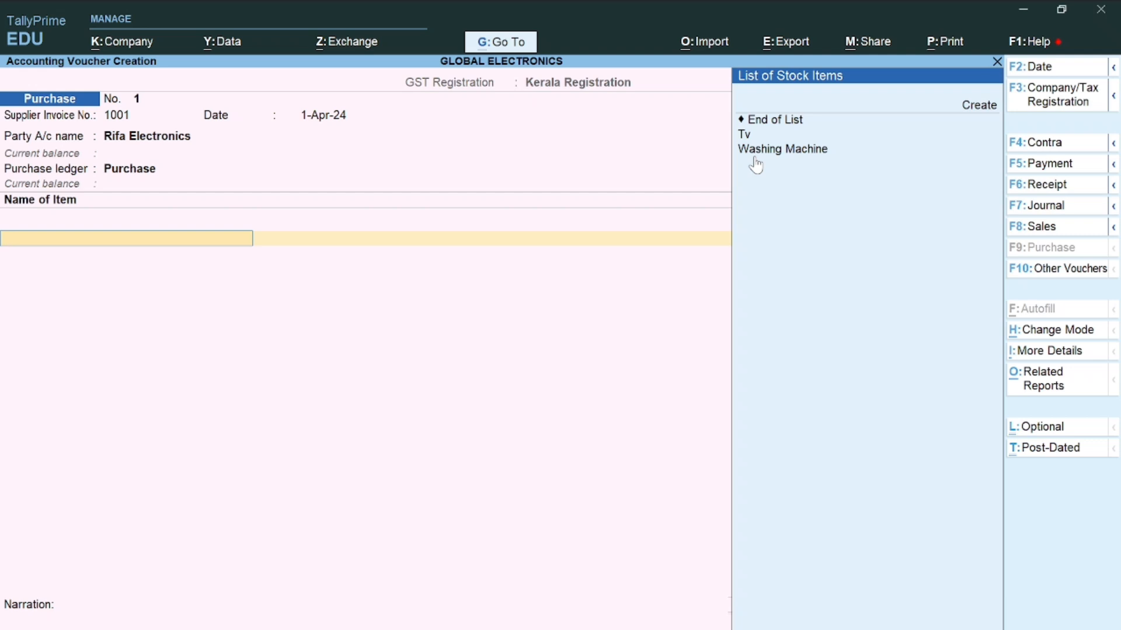
key("Down")
key("Down")
key("Down")
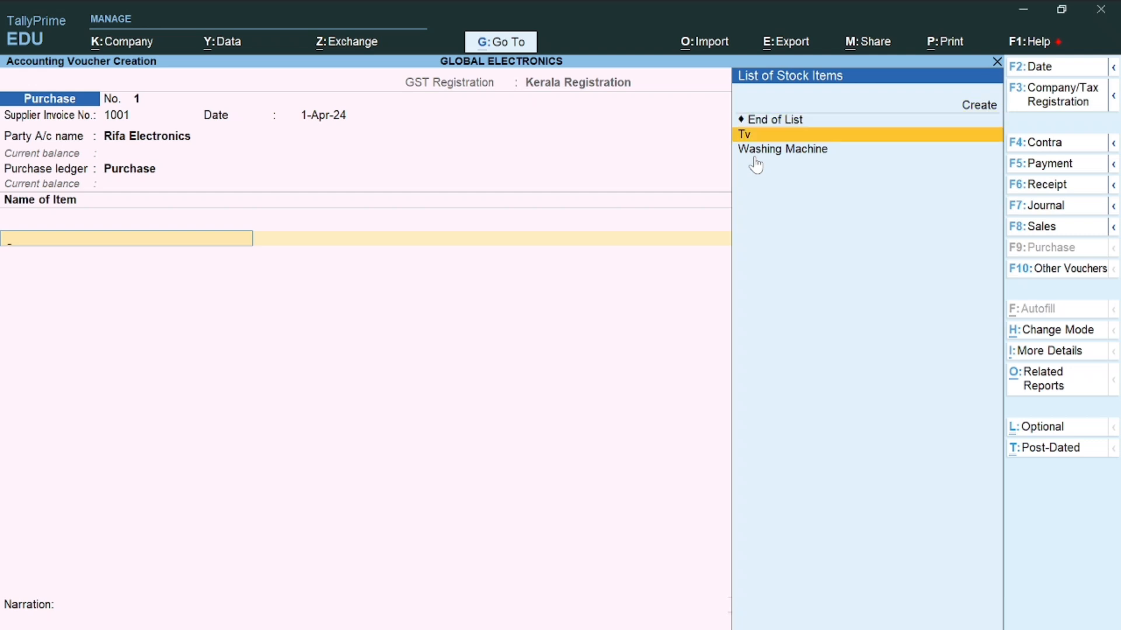
key("Return")
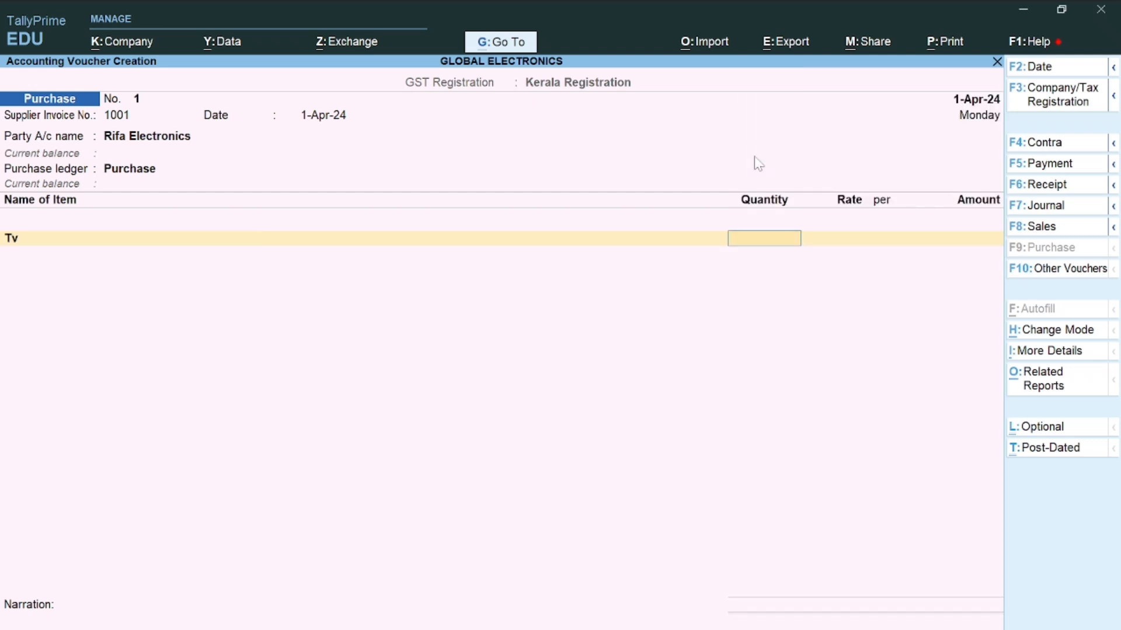
type("20")
key("Return")
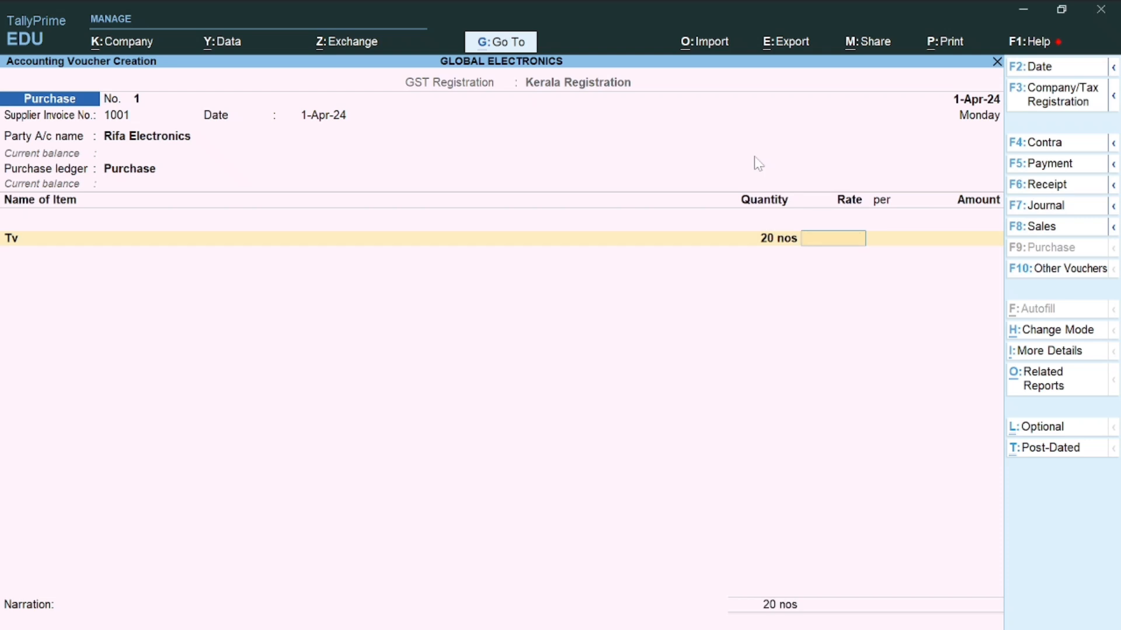
type("8500")
key("Return")
Take Tv's 18% GST rate from masters and use Purchase as the HSN/SAC source
key("Return")
key("Return")
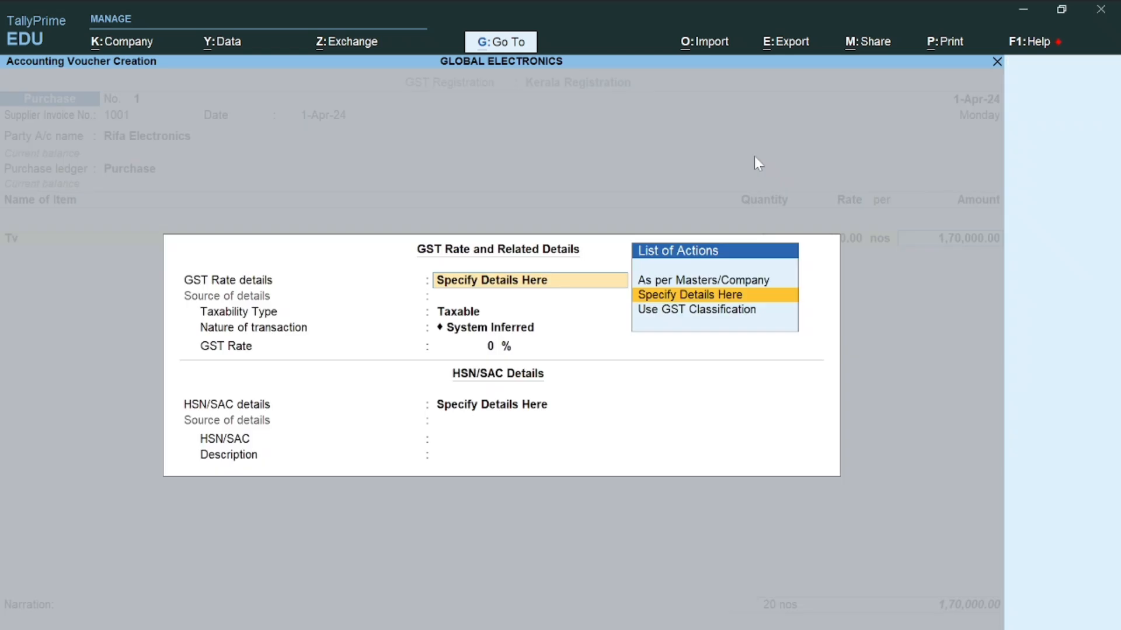
key("Return")
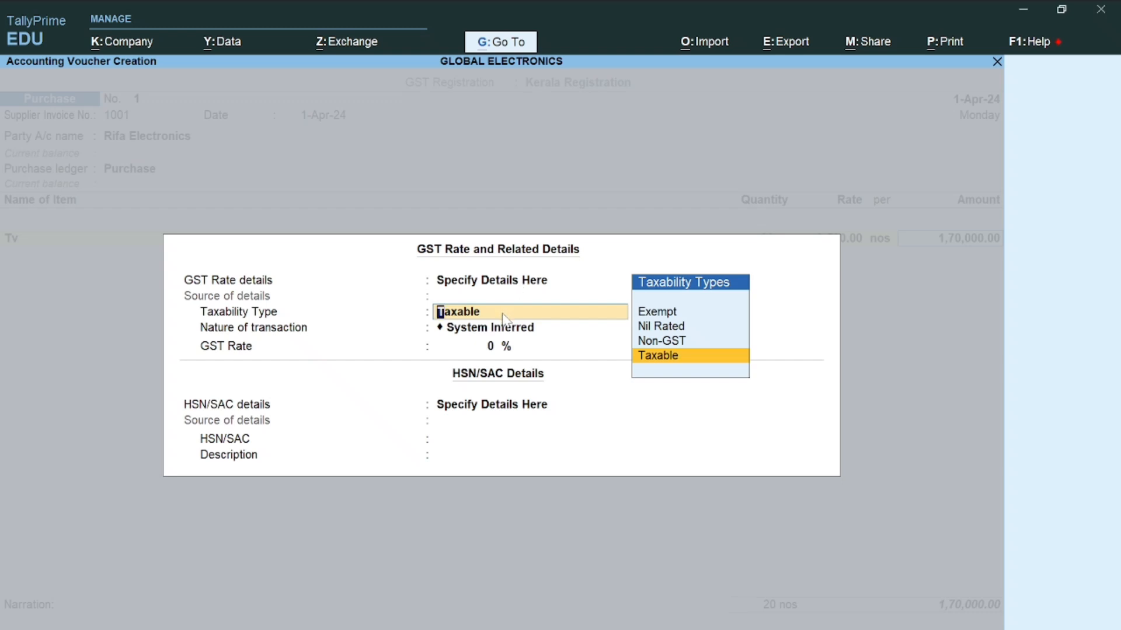
left_click(503, 287)
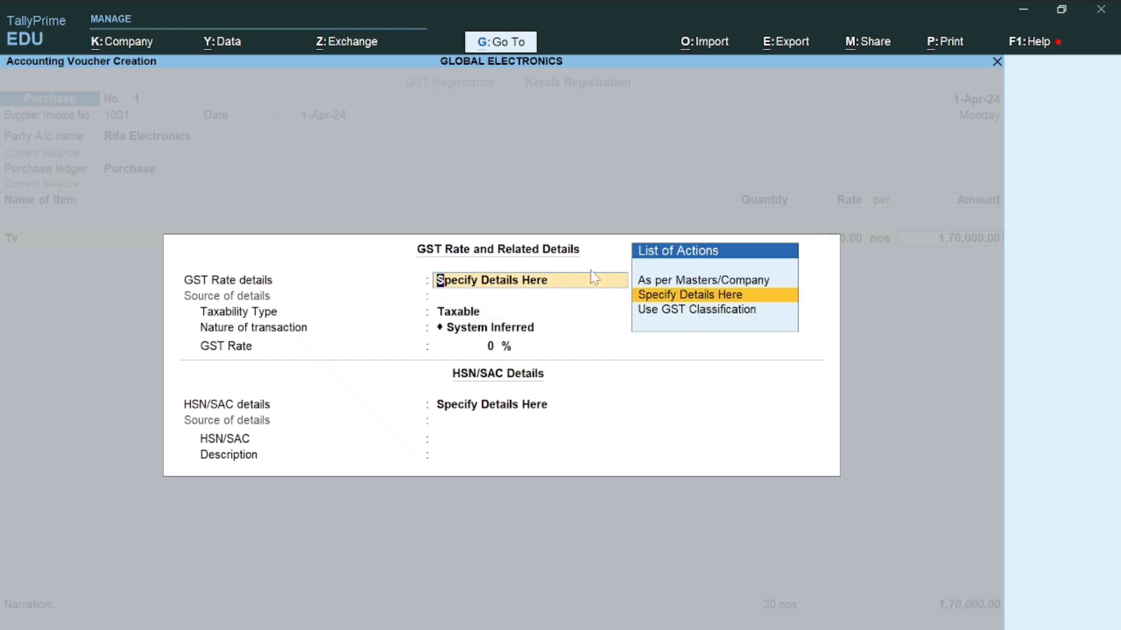
left_click(700, 281)
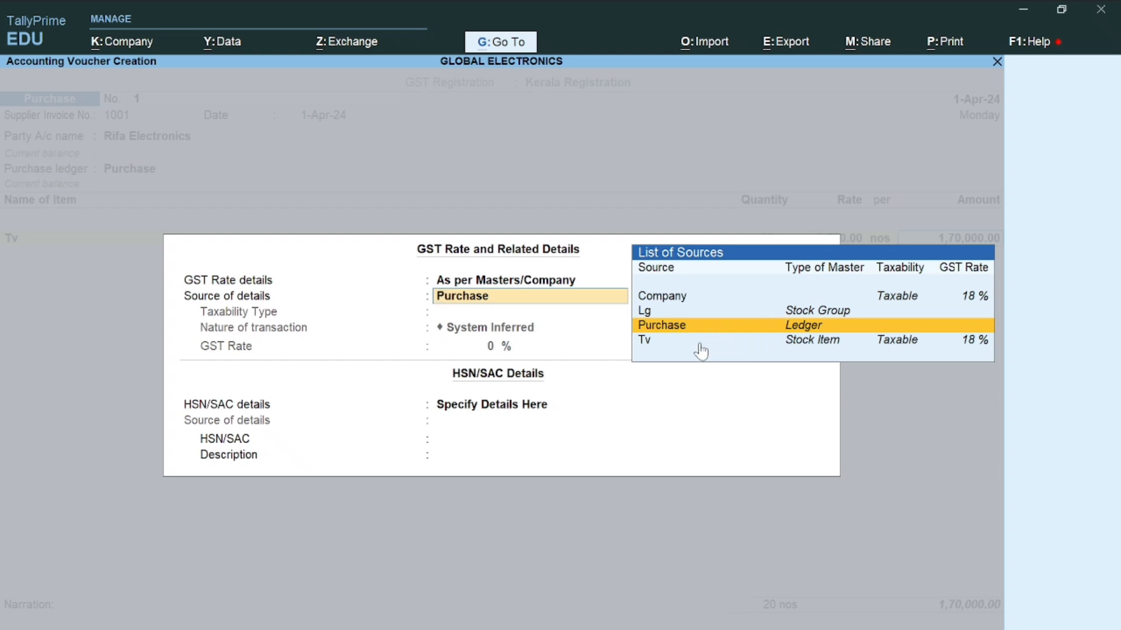
left_click(801, 344)
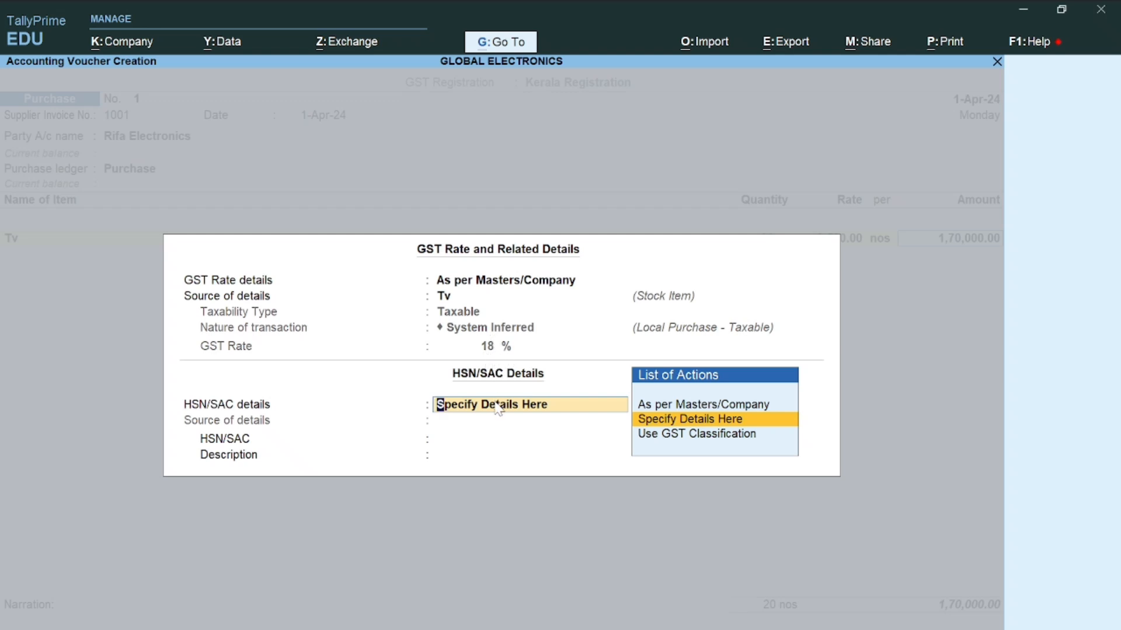
left_click(665, 405)
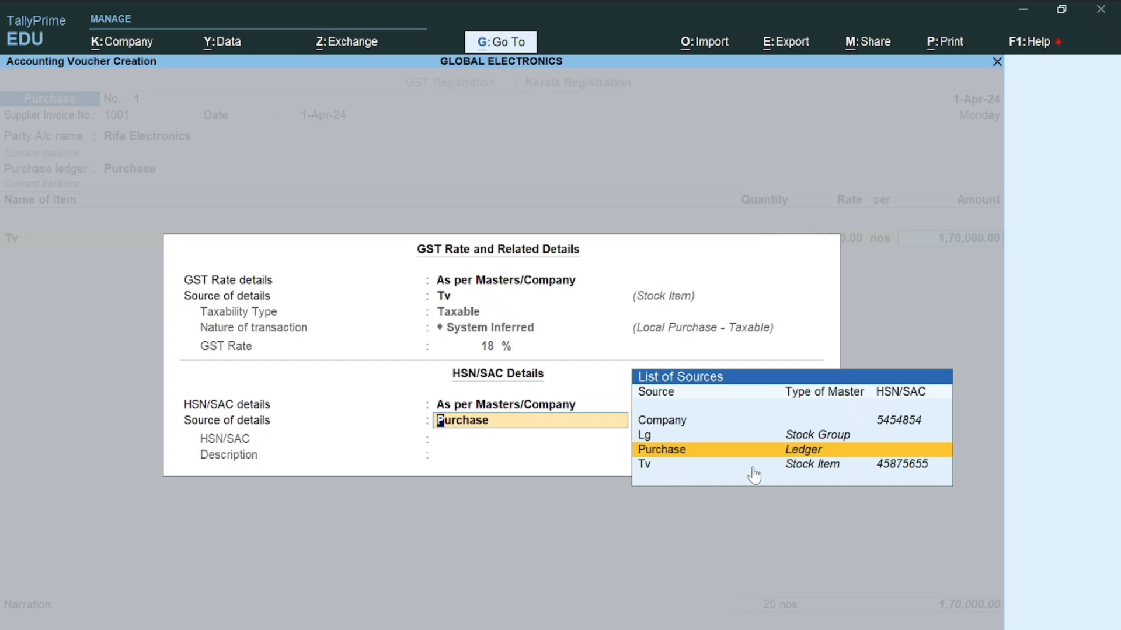
left_click(807, 467)
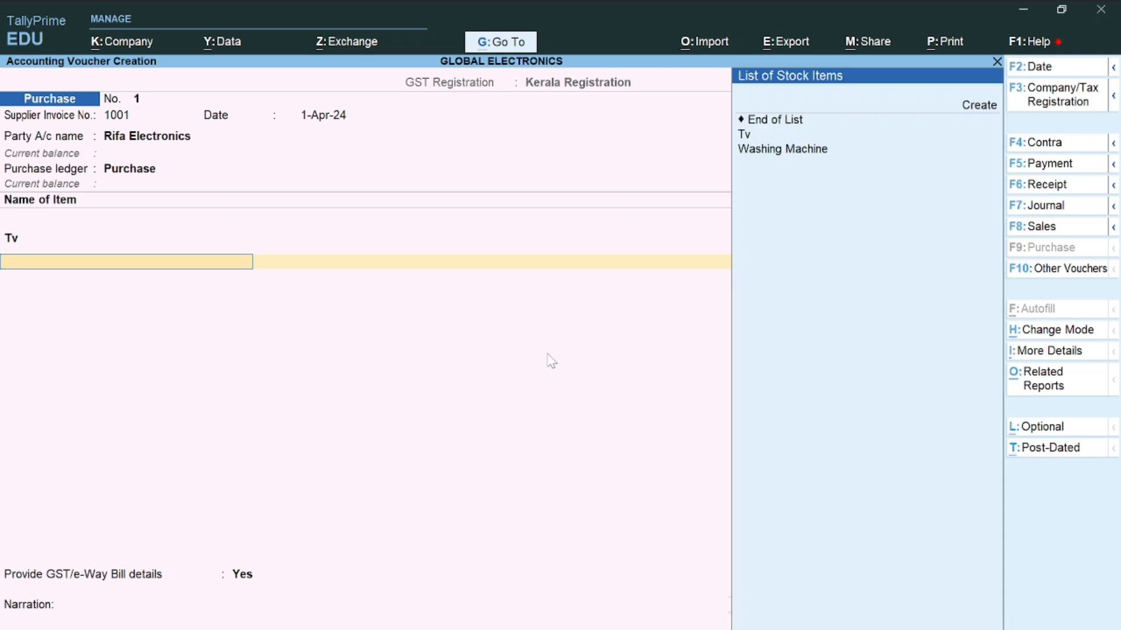
Add Washing Machine, 15 nos at 25,000, with company 18% GST and Purchase HSN/SAC source
key("Down")
key("Down")
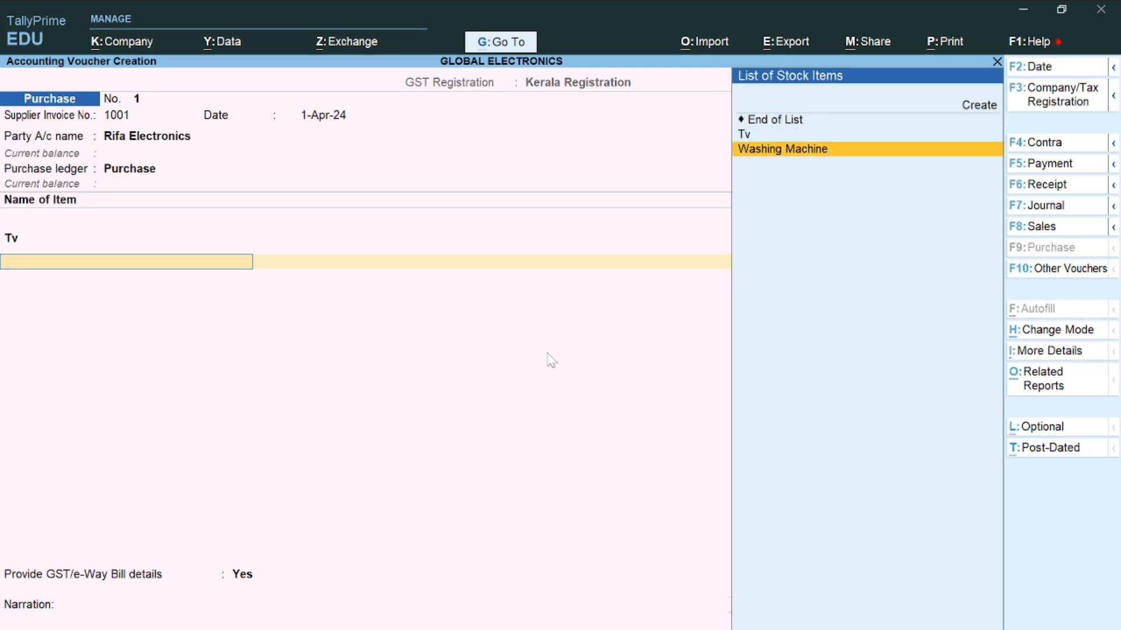
key("Return")
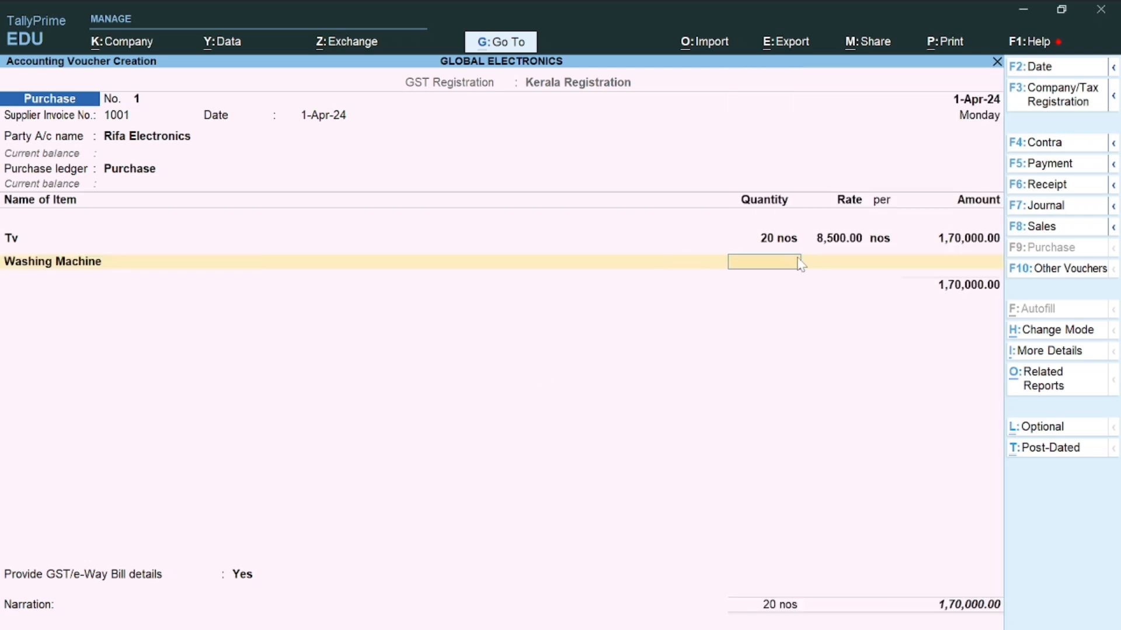
type("15")
key("Return")
type("25,000")
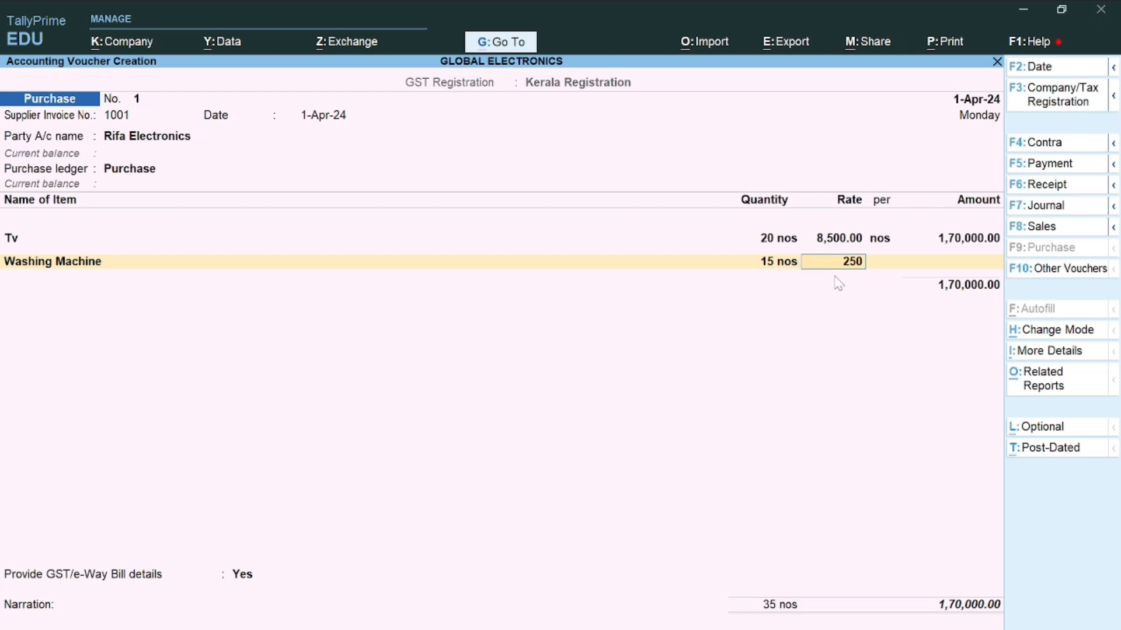
key("Return")
key("Return")
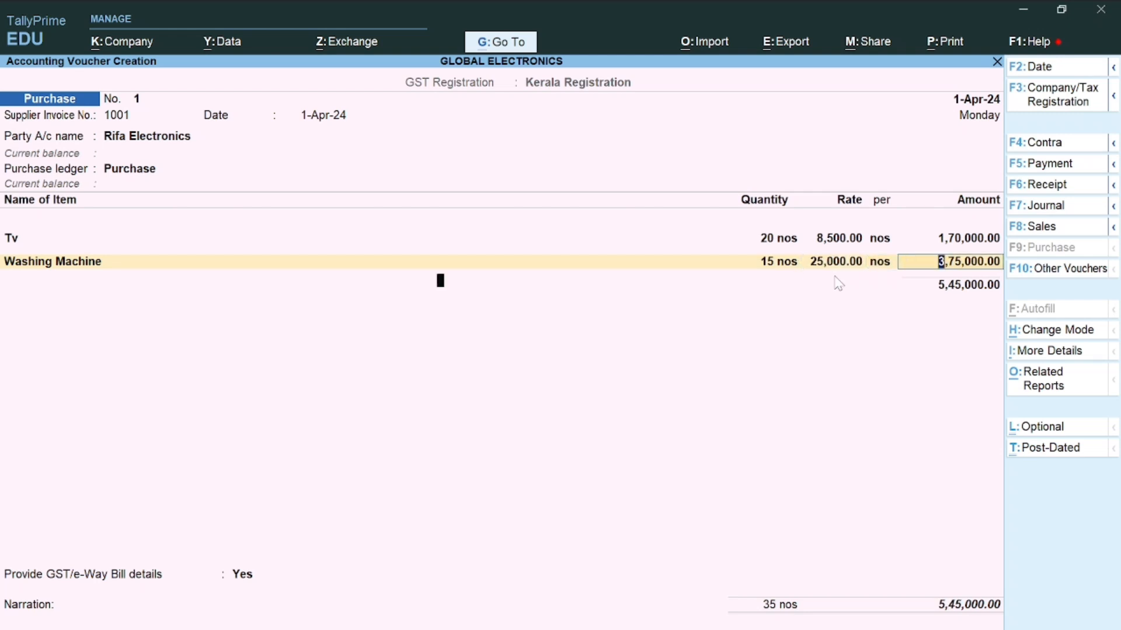
key("Return")
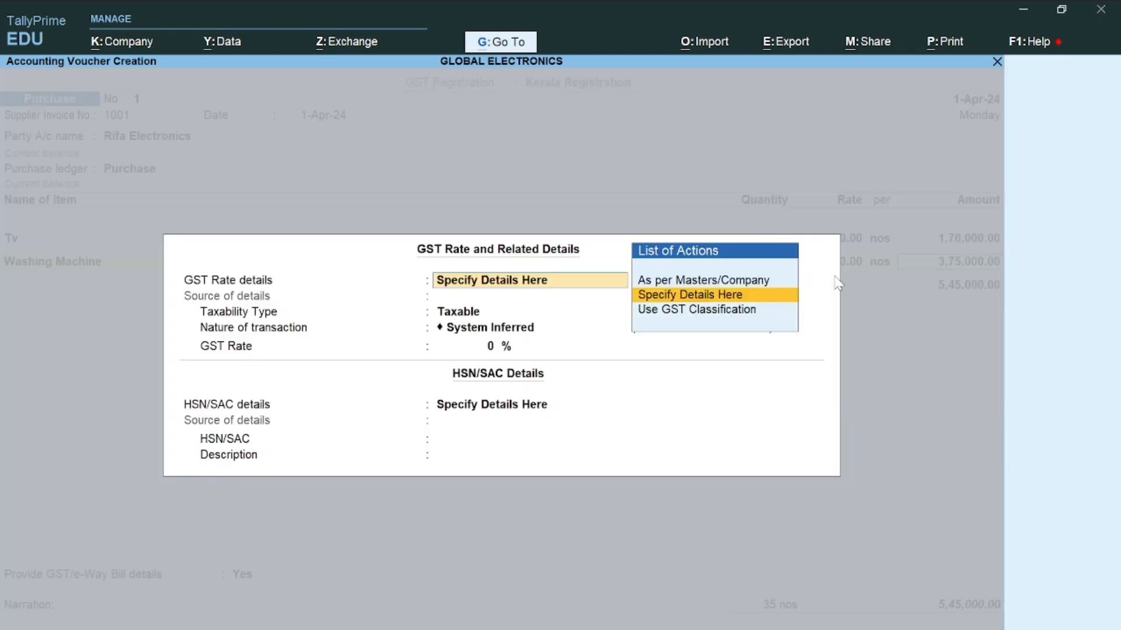
left_click(660, 282)
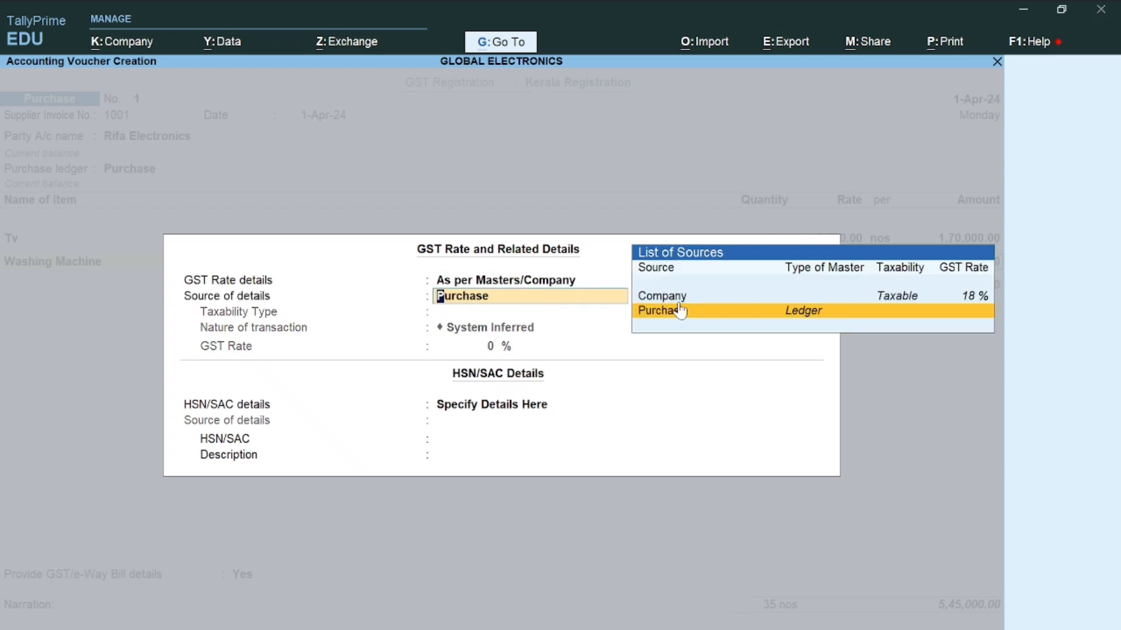
left_click(680, 298)
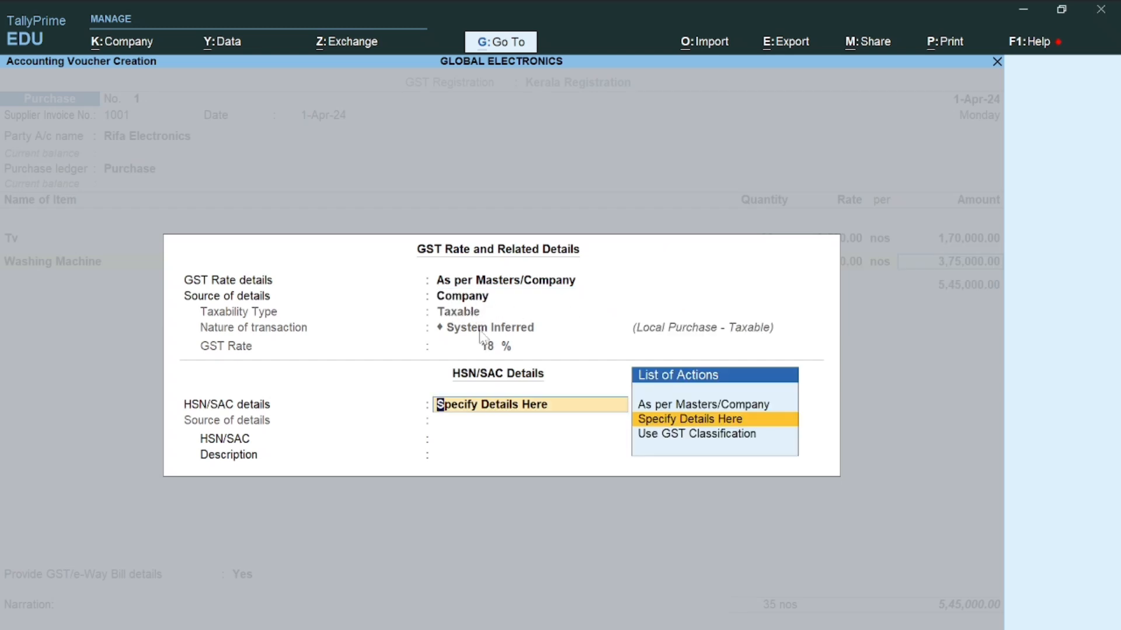
left_click(659, 406)
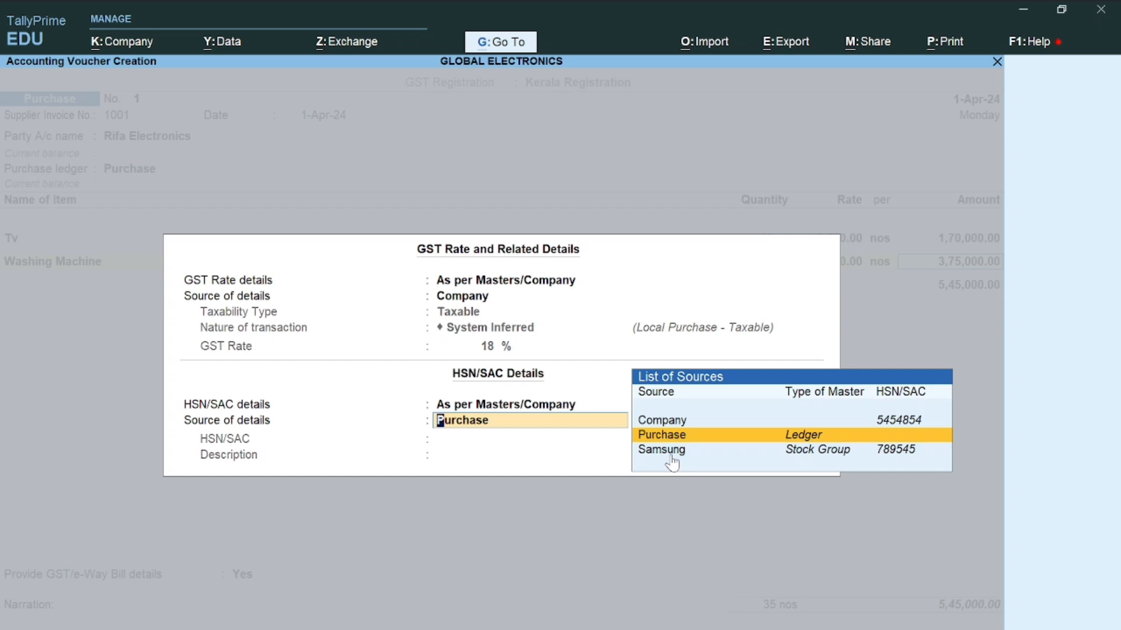
key("Return")
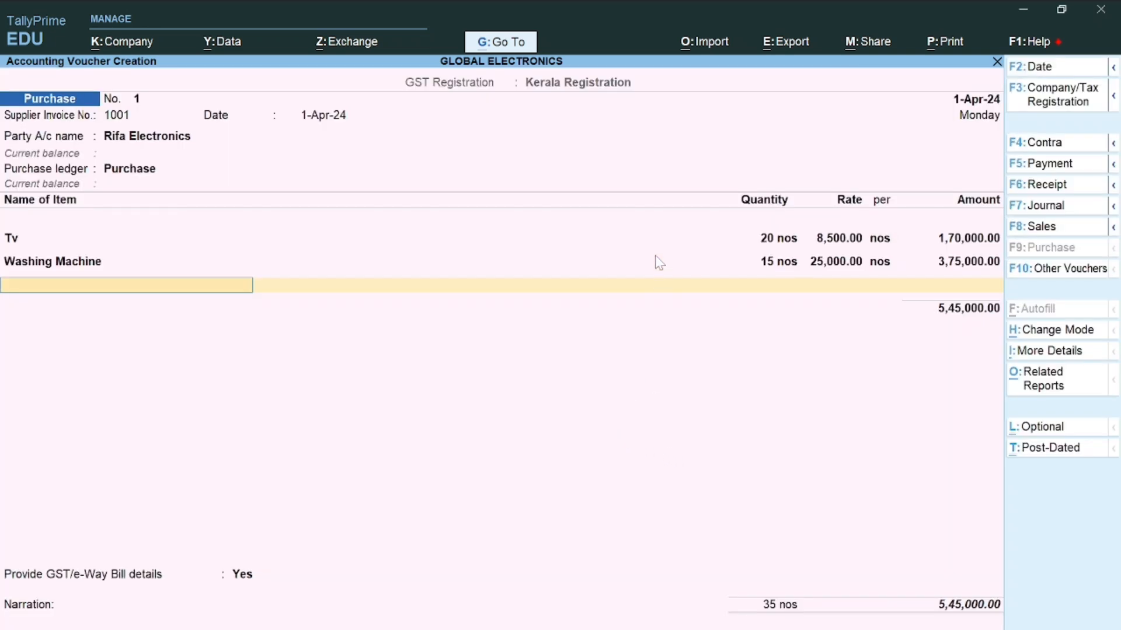
Below the items, create a new ledger Input Cgst under Duties & Taxes
key("Return")
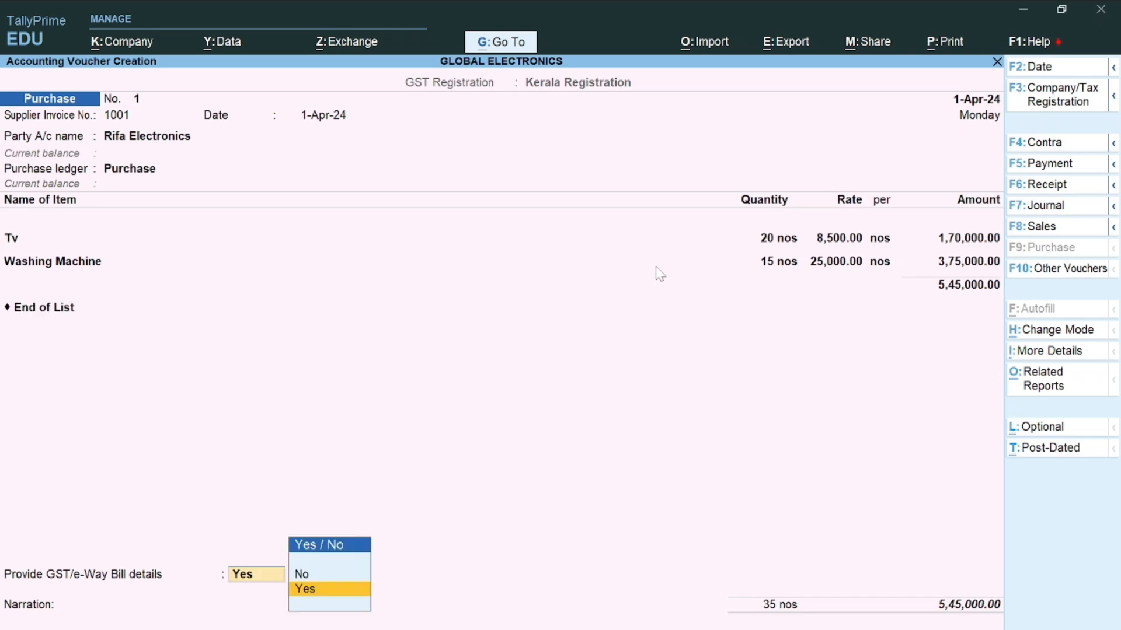
left_click(46, 309)
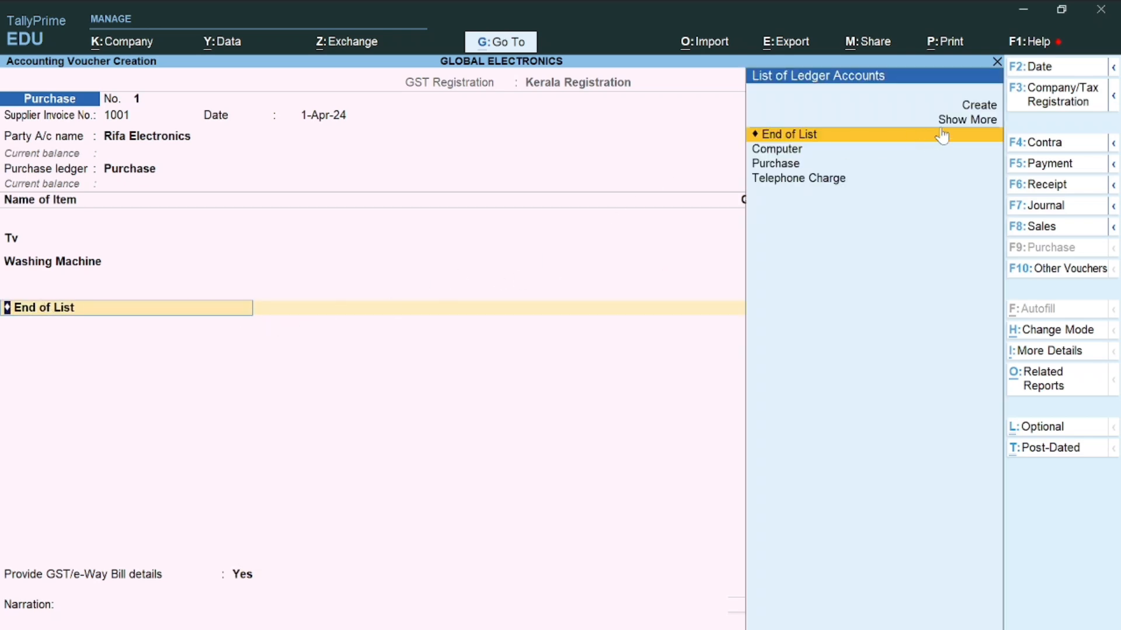
left_click(982, 105)
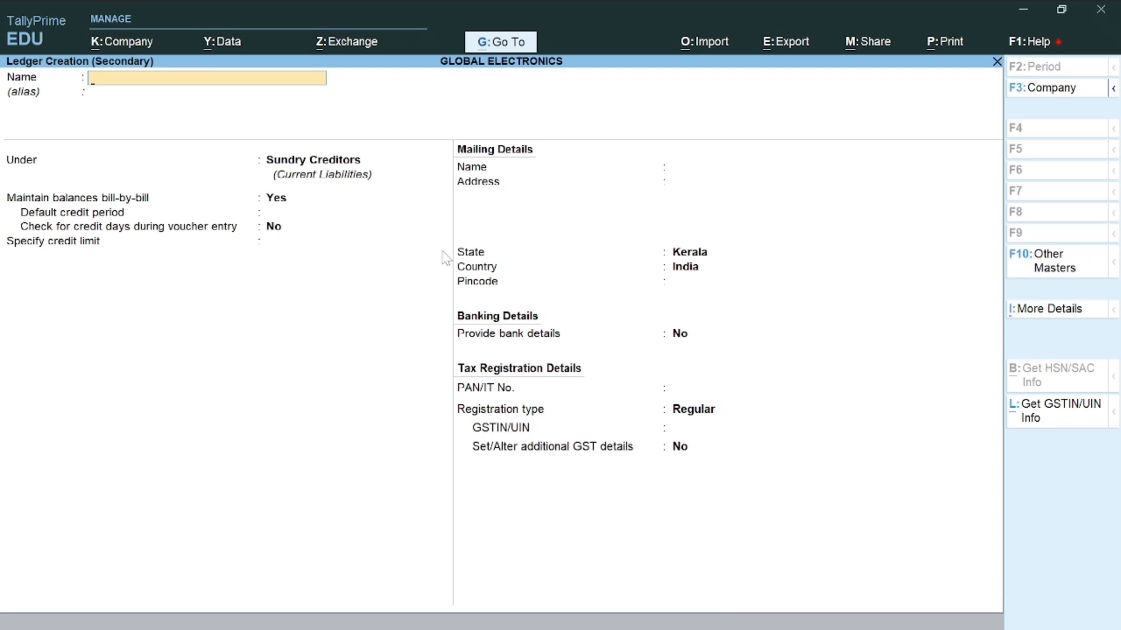
type("Input cg")
key("Return")
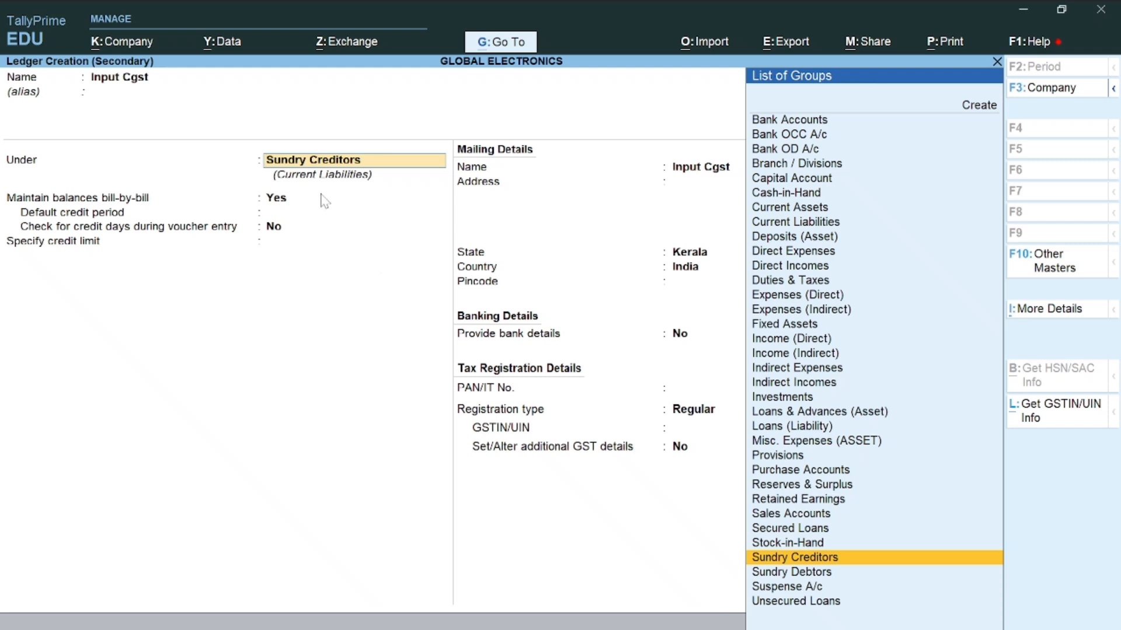
type("Du")
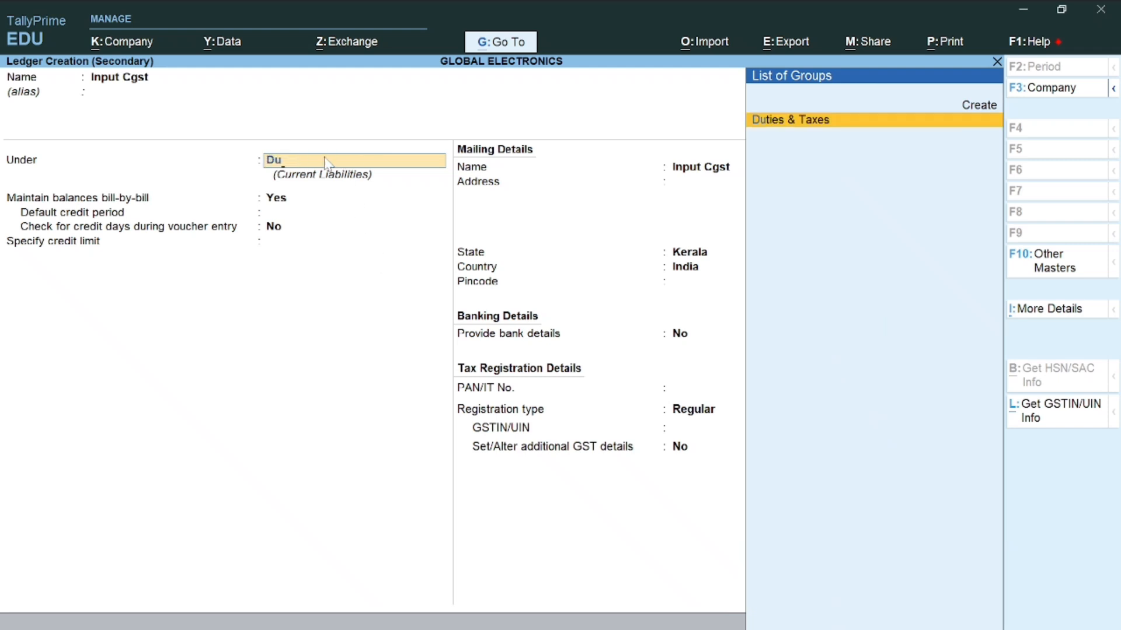
key("Return")
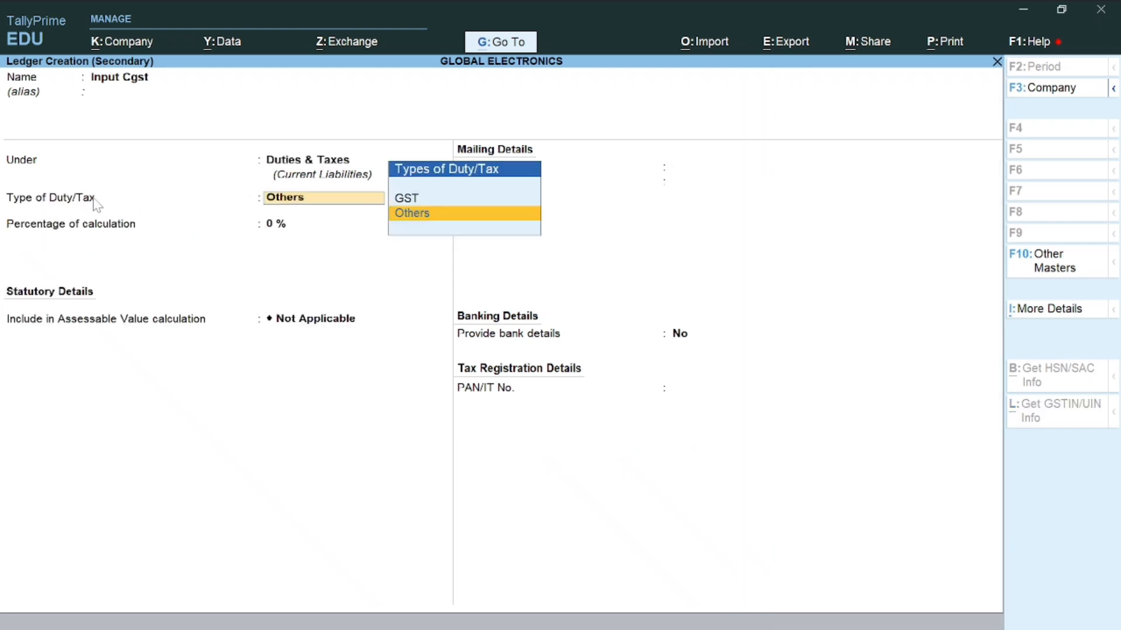
Set Input Cgst's duty type to GST with tax type CGST, save it, and accept 49,050 on the voucher
left_click(403, 201)
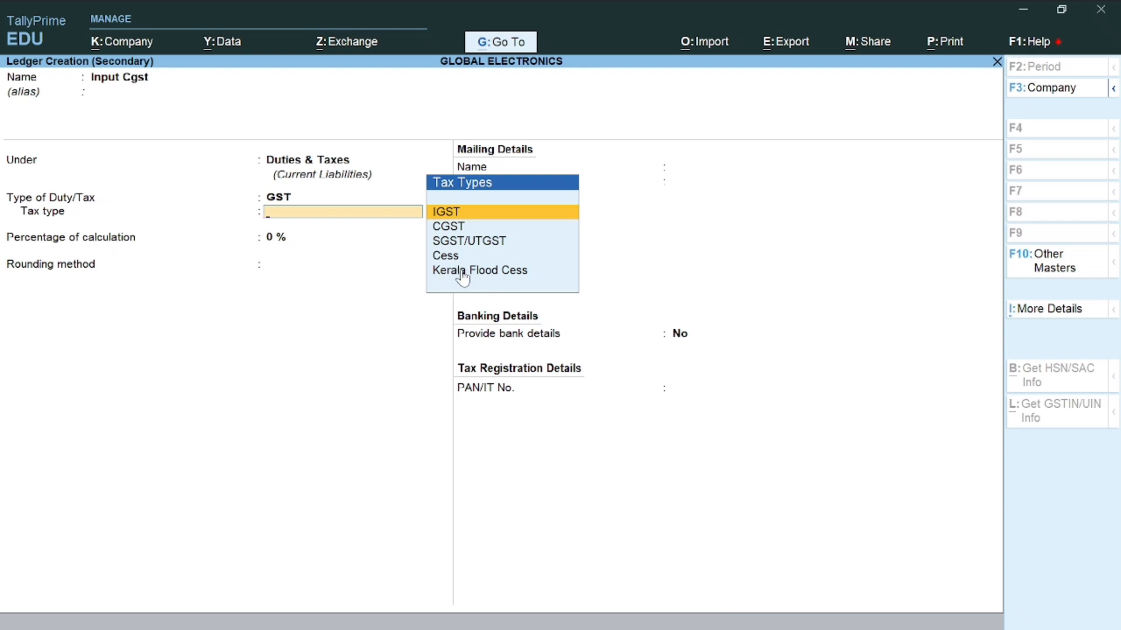
left_click(454, 228)
key("Return")
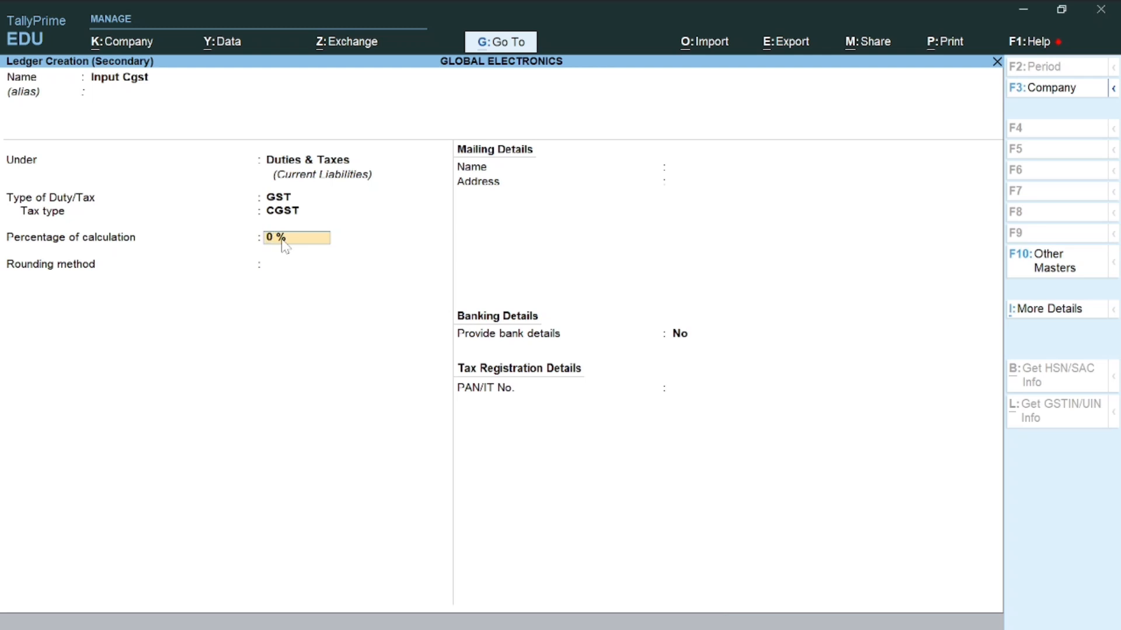
key("Return")
key("Return")
key("Return")
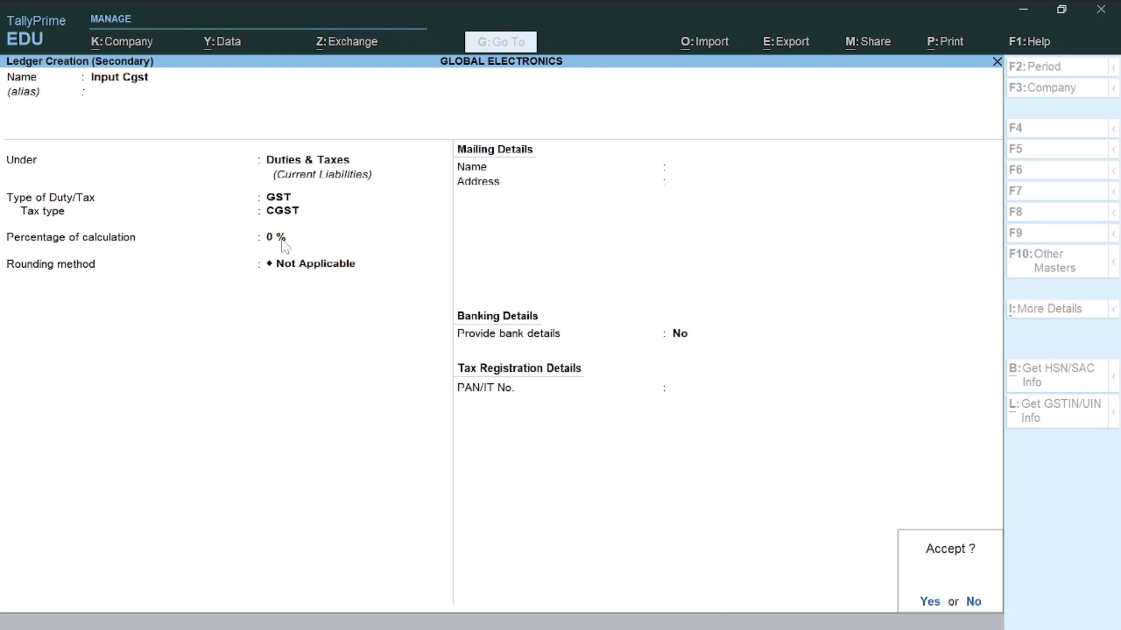
key("Return")
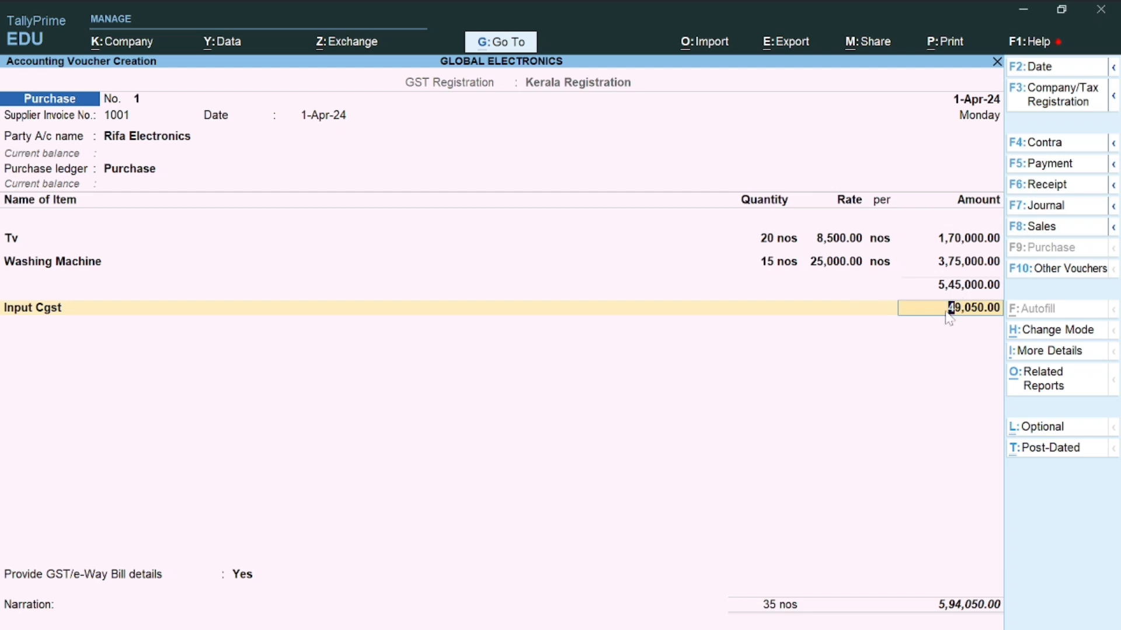
key("Return")
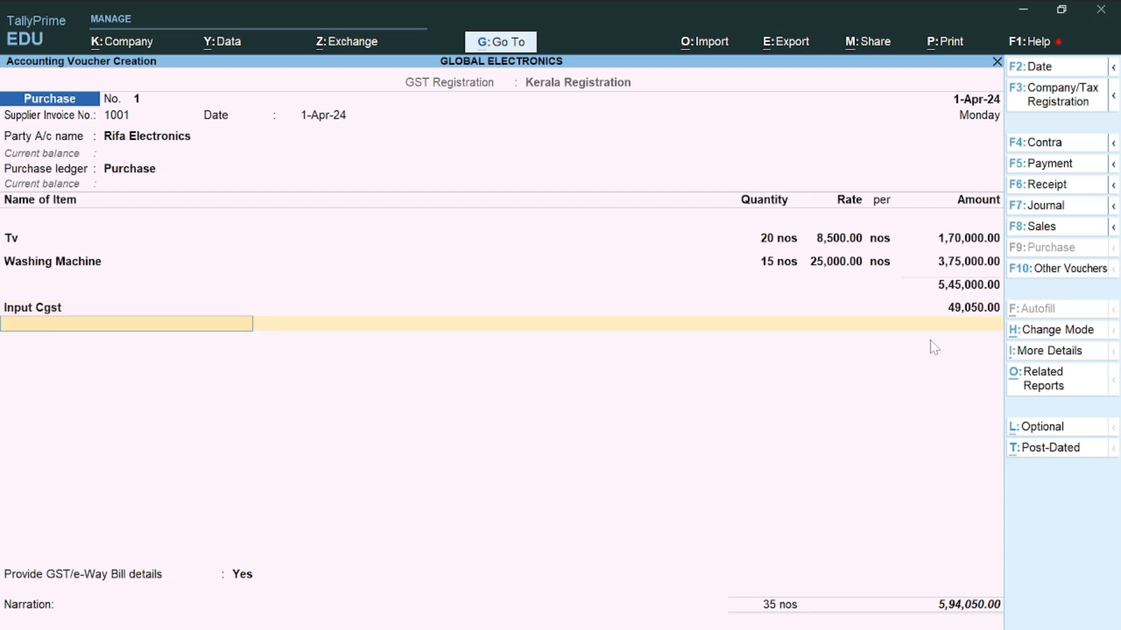
key("alt+c")
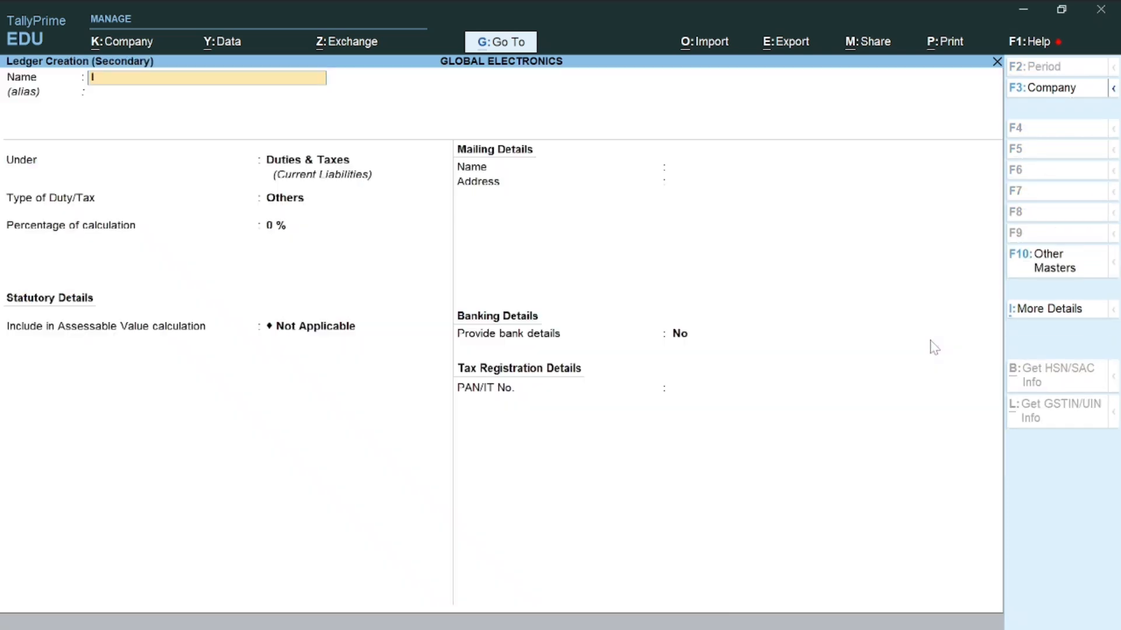
Create Input Sgst (GST, SGST/UTGST), add it at 49,050, and view the tax analysis
type("Input Sgst")
key("Return")
key("Return")
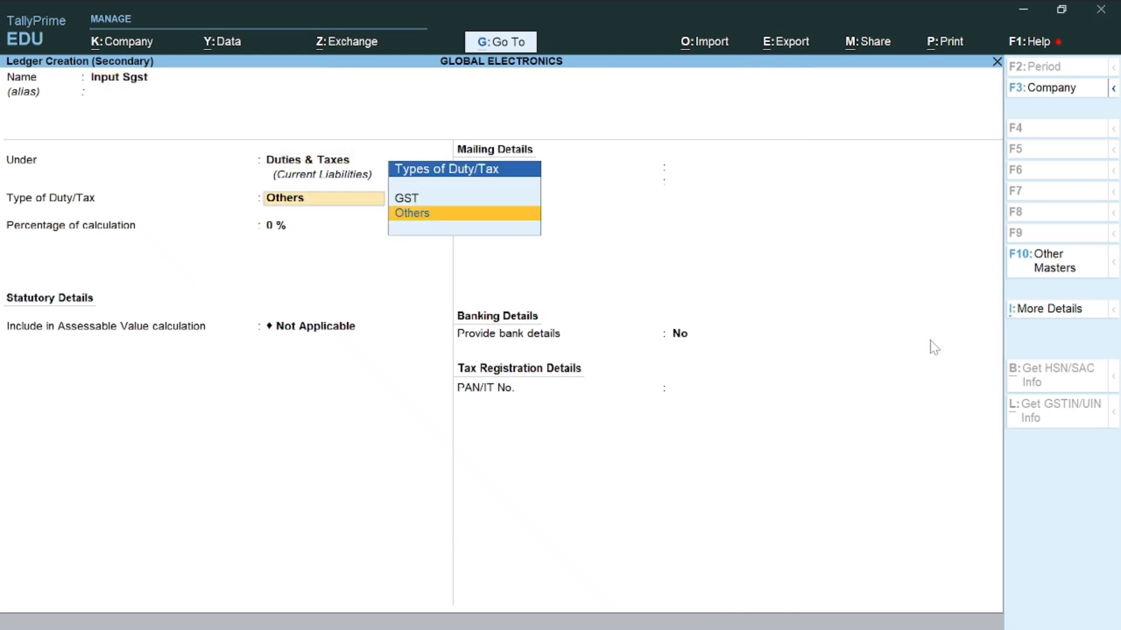
key("Up")
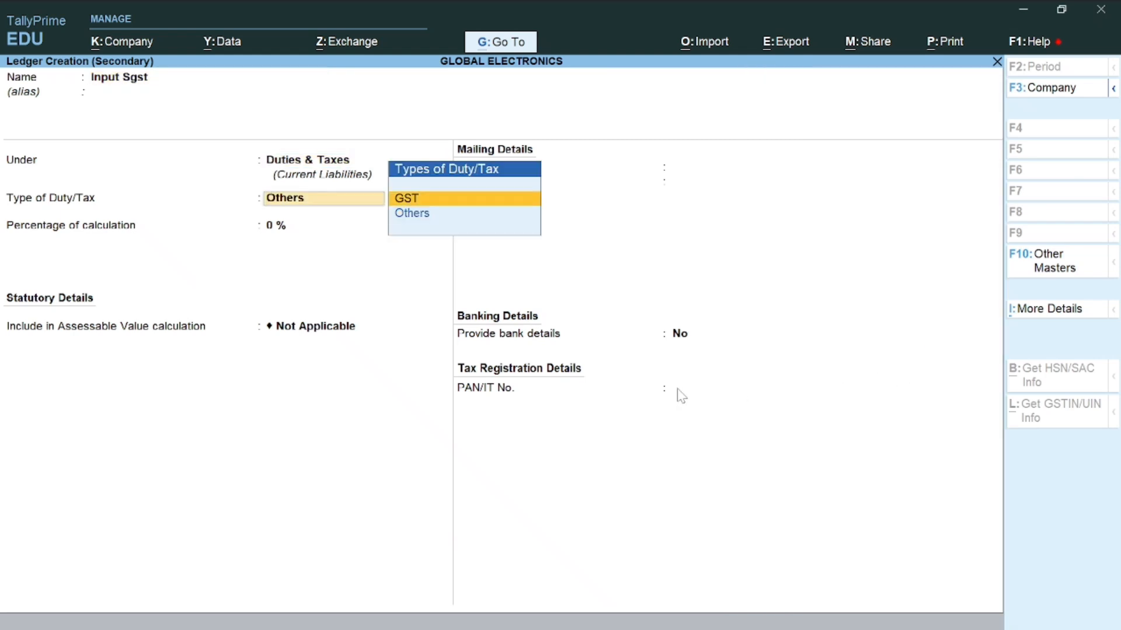
key("Return")
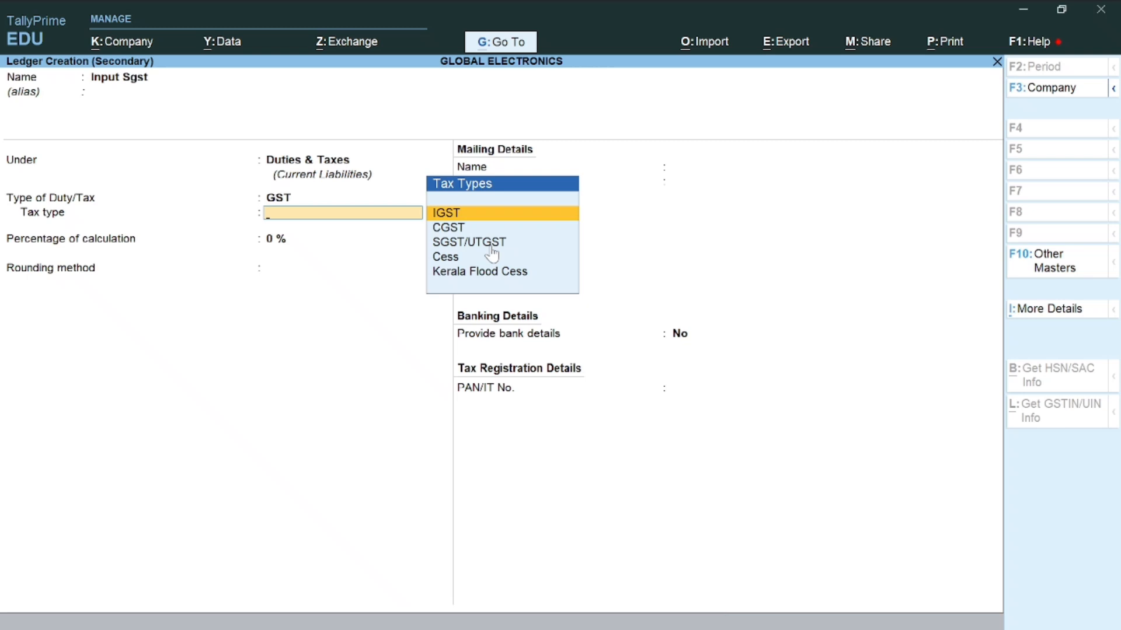
key("Down")
key("Down")
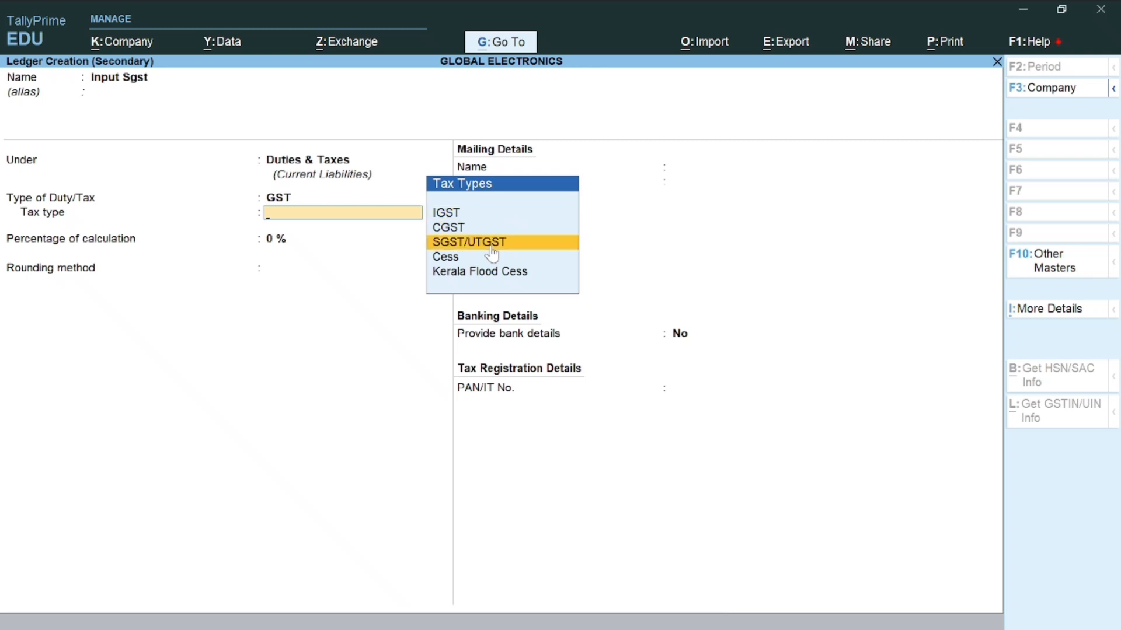
key("Return")
key("Return")
key("Return")
key("Return")
key("Return")
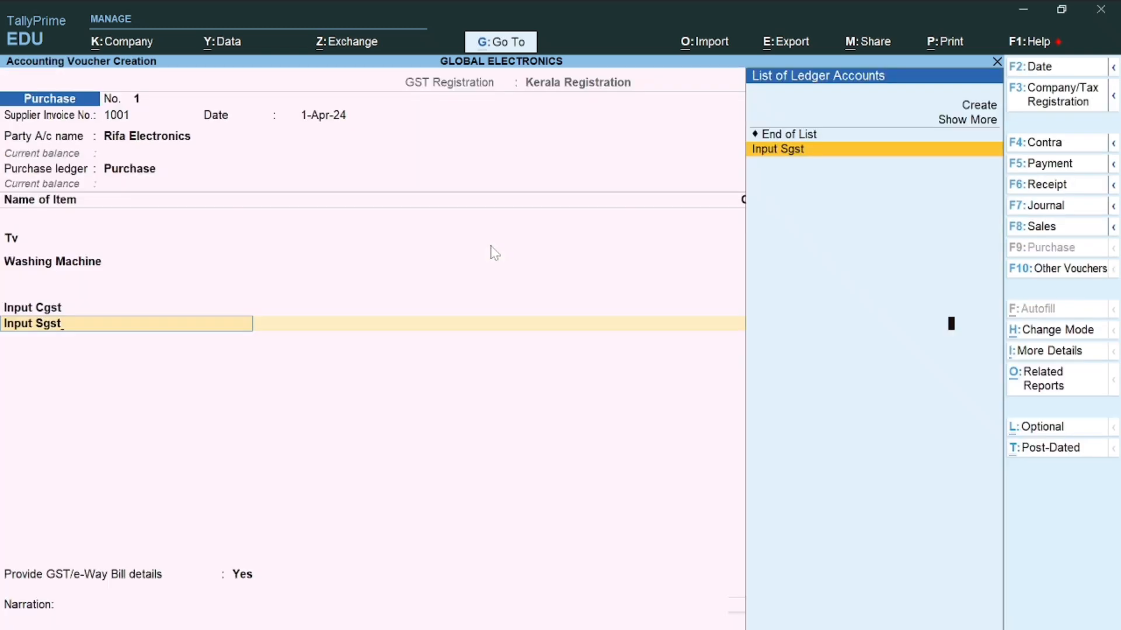
key("Return")
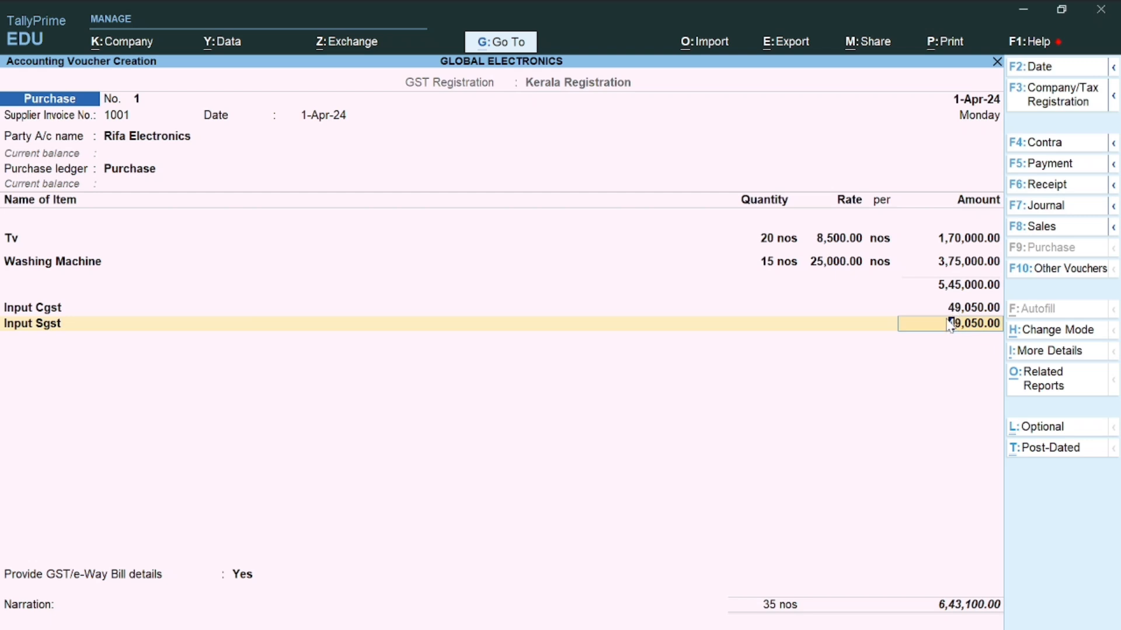
key("alt+a")
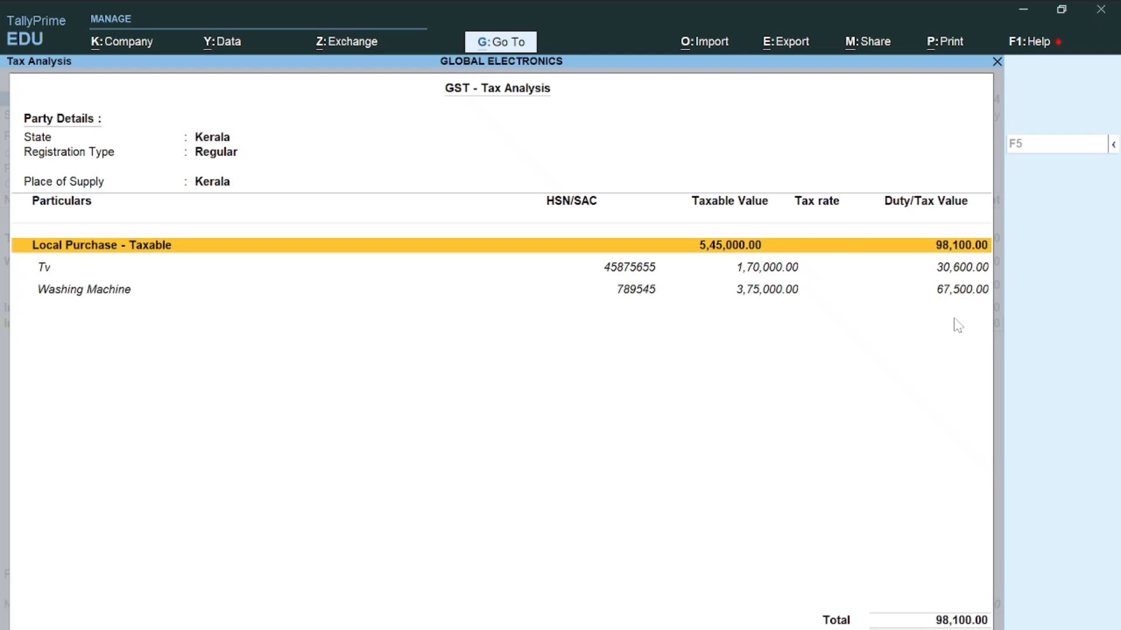
Return to the voucher, accept a New Ref bill reference, and save Purchase No. 1 for 6,43,100
key("alt+a")
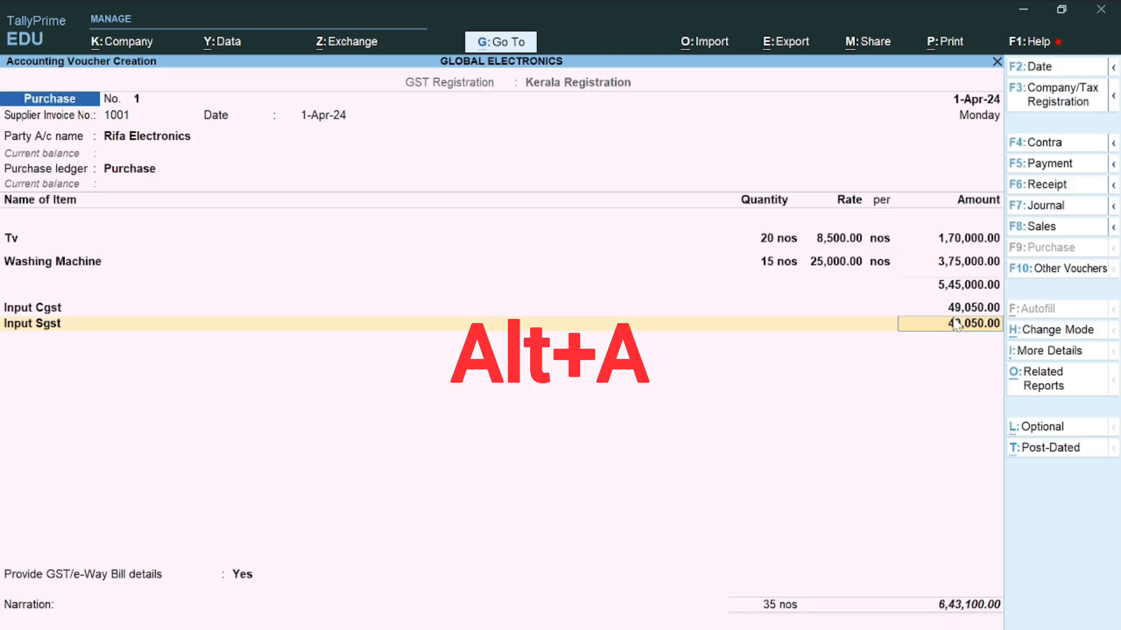
key("Return")
key("Return")
key("Return")
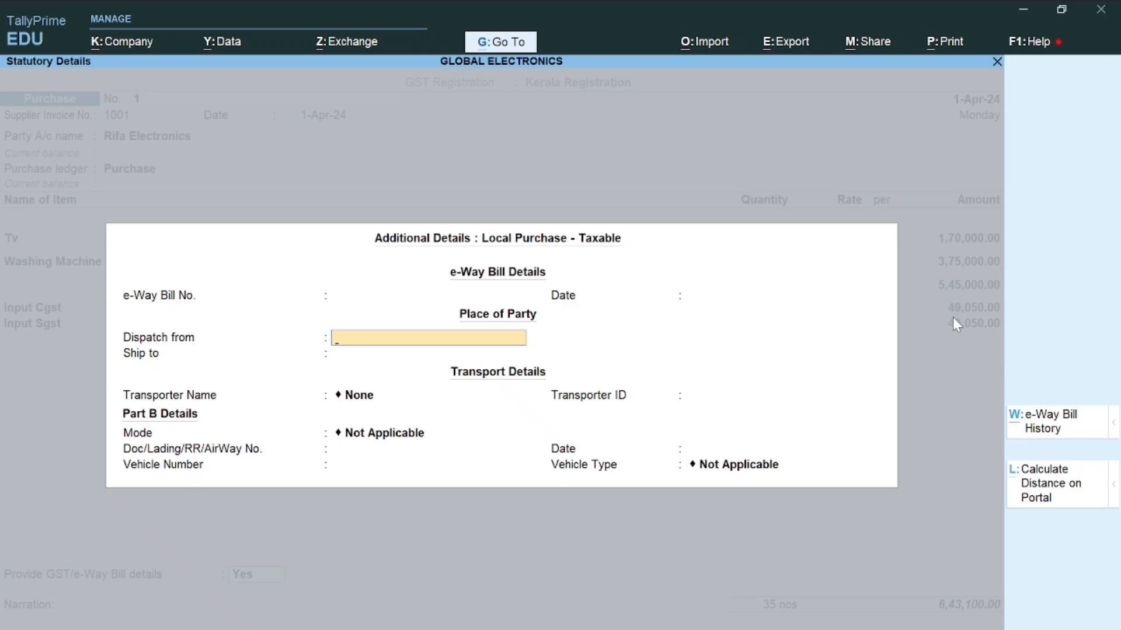
key("Return")
key("Return")
key("Return")
key("Return")
key("Return")
key("Return")
key("Return")
key("Return")
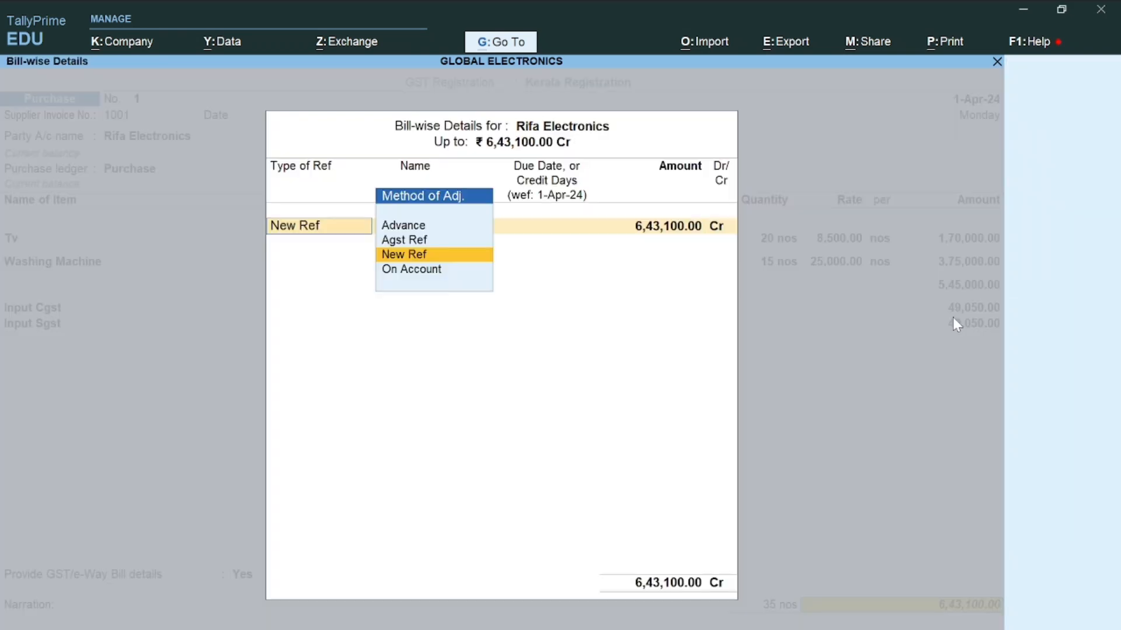
key("Return")
key("Return")
key("Return")
key("Return")
key("Return")
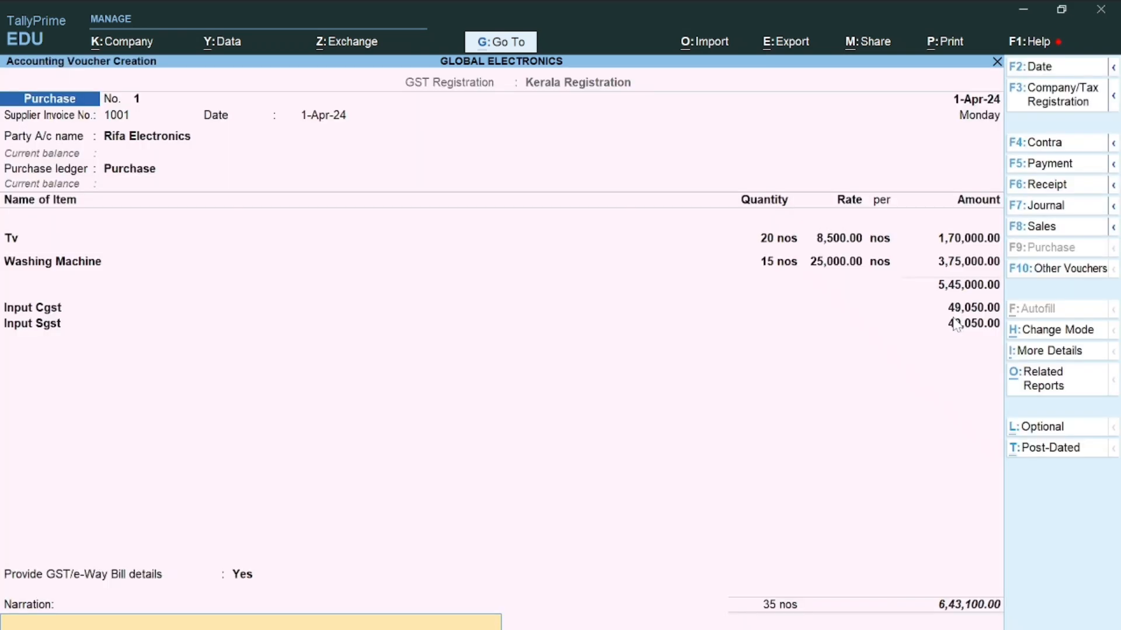
key("Return")
key("Return")
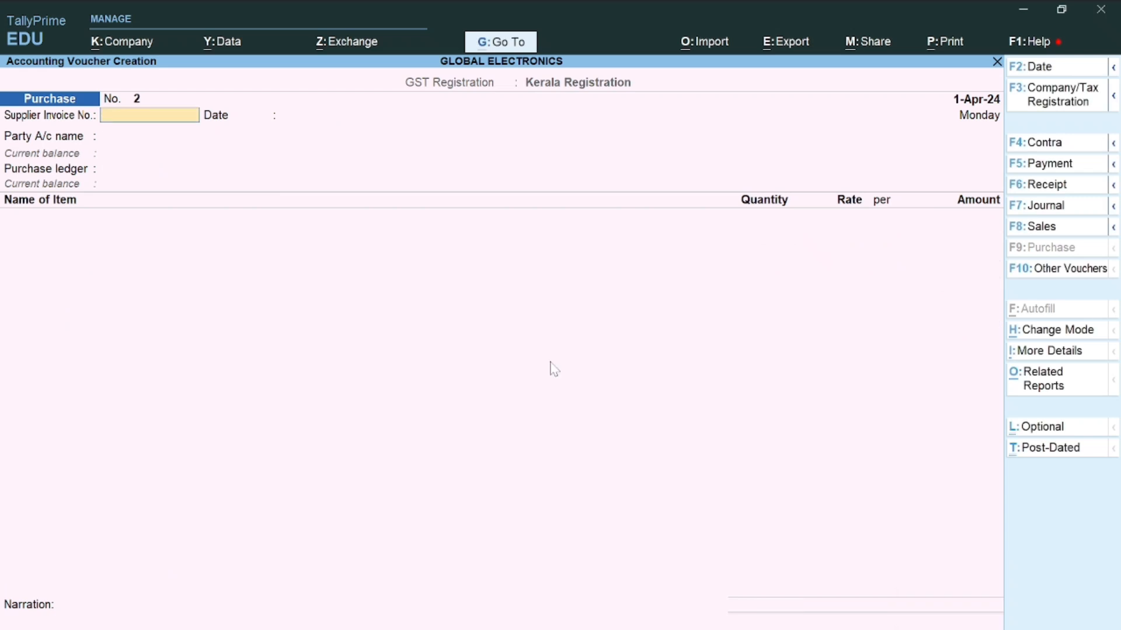
Switch to a Sales voucher recorded under the Kerala Registration
left_click(1035, 231)
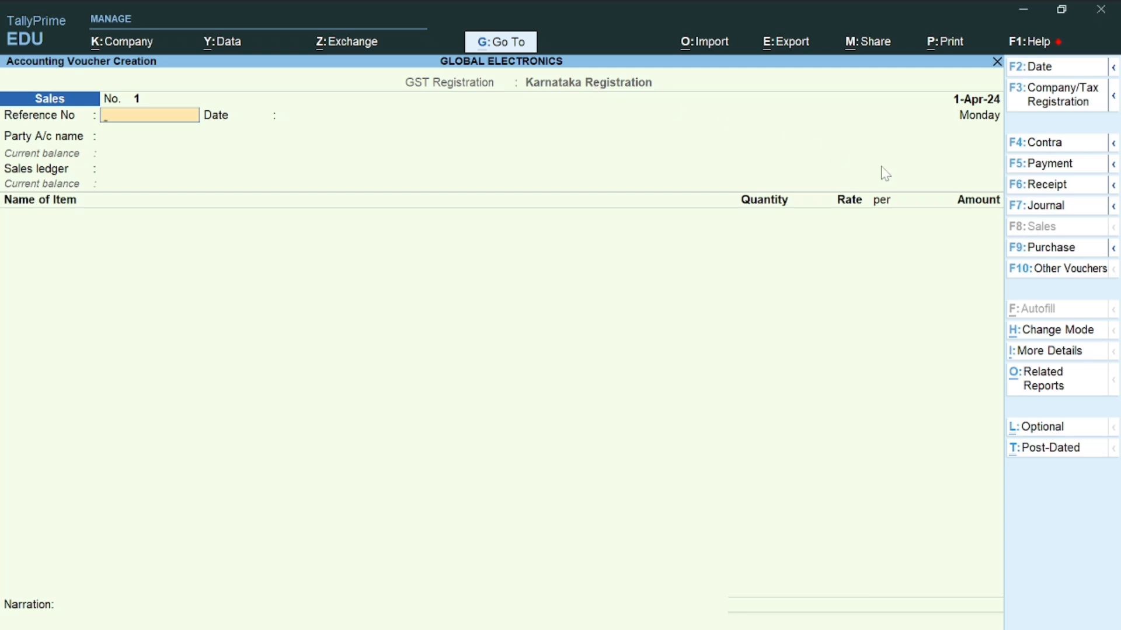
left_click(1057, 100)
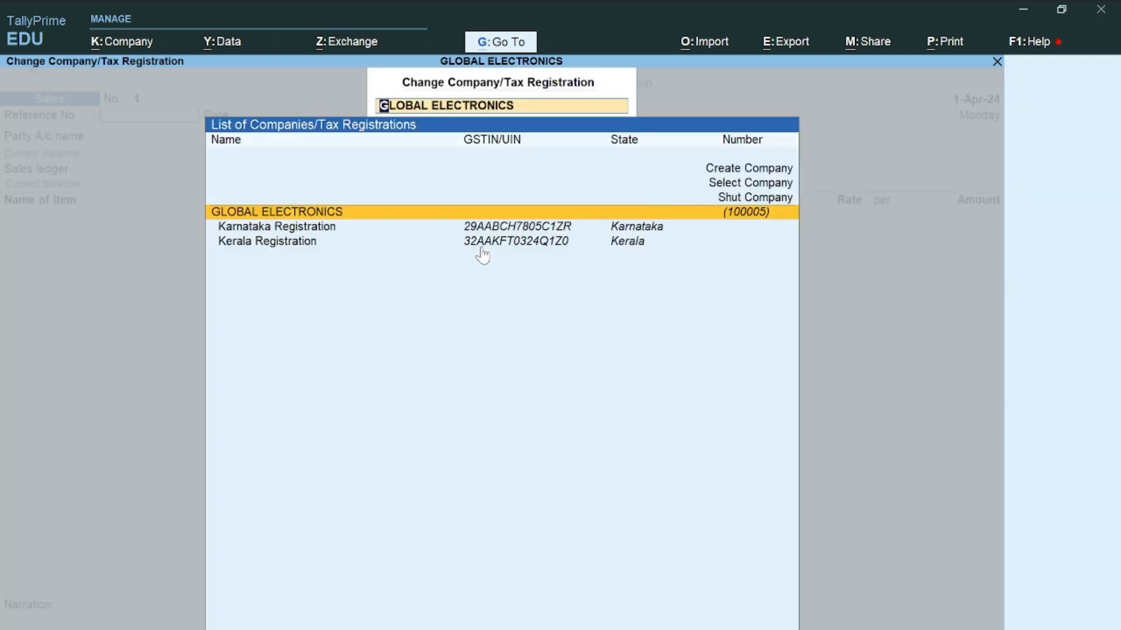
left_click(481, 246)
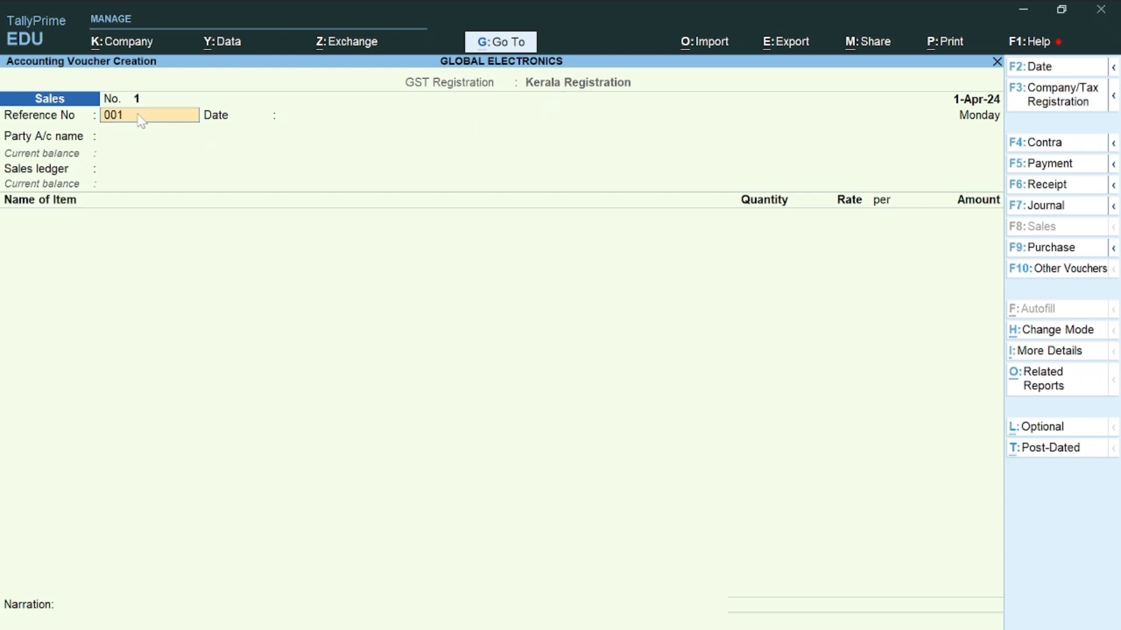
Enter reference 001, keep the 1-Apr-24 date, and begin creating a new party ledger
key("Return")
key("Return")
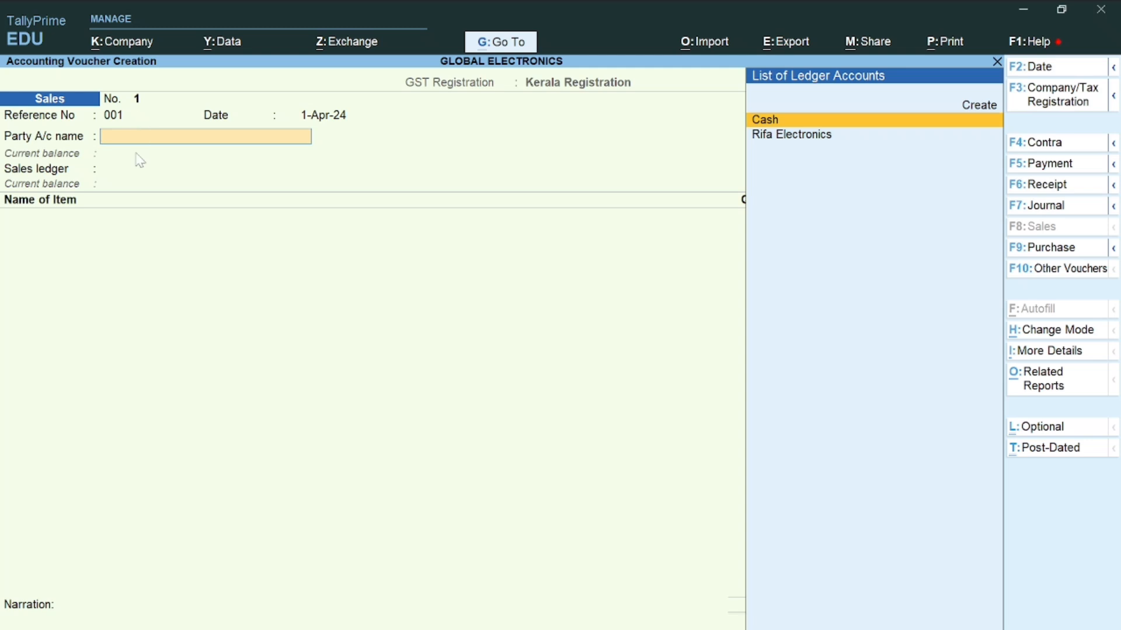
key("Up")
key("Return")
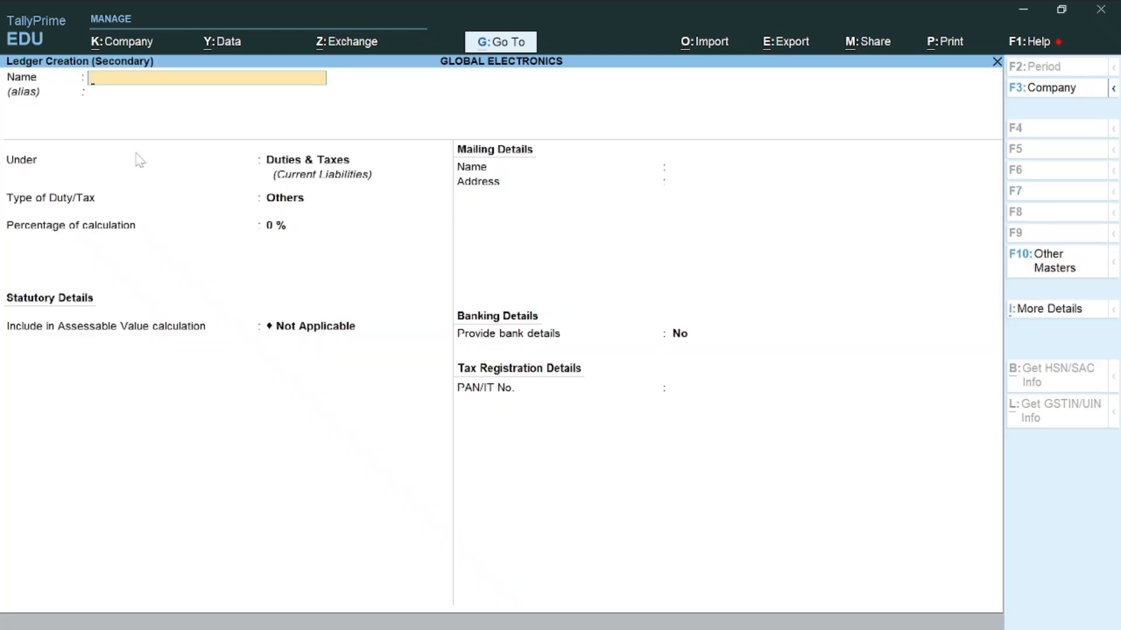
Create Electro World under Sundry Debtors with the customer's GSTIN, keeping Kerala as place of supply
type("Electro World")
key("Return")
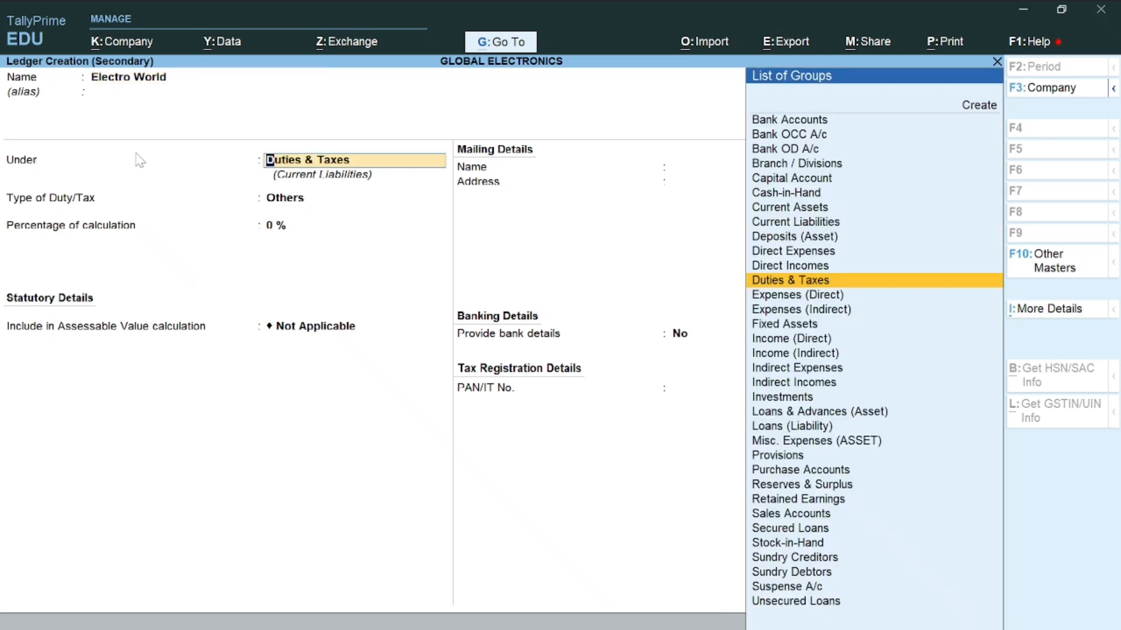
type("Su")
key("Down")
key("Down")
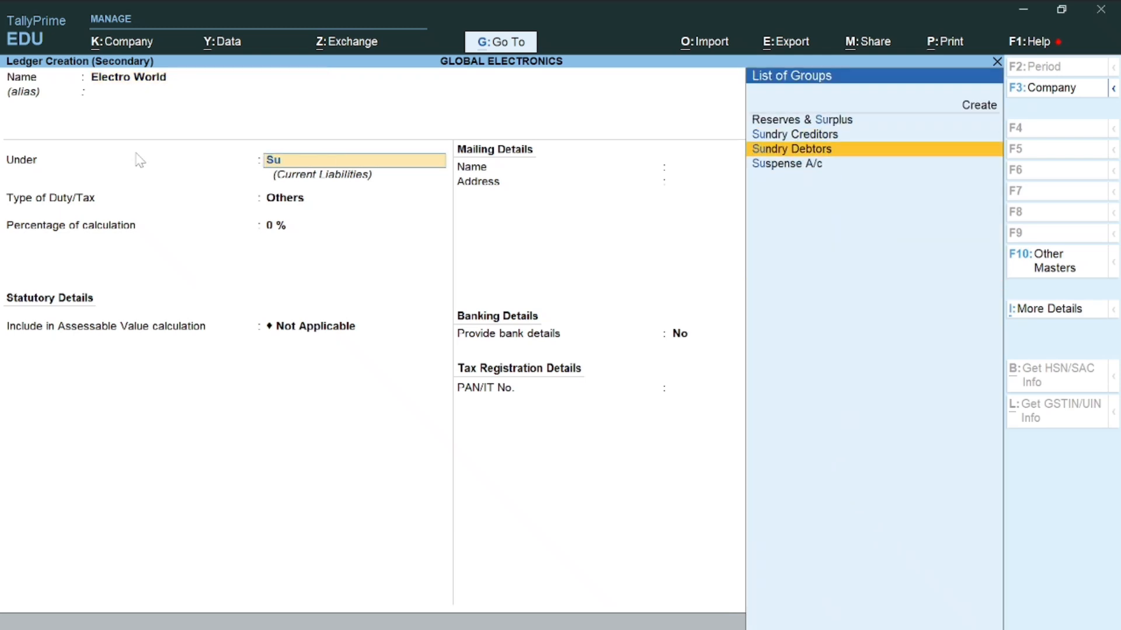
key("Return")
key("Return")
key("Return")
key("Return")
key("Return")
key("Return")
key("Return")
key("Return")
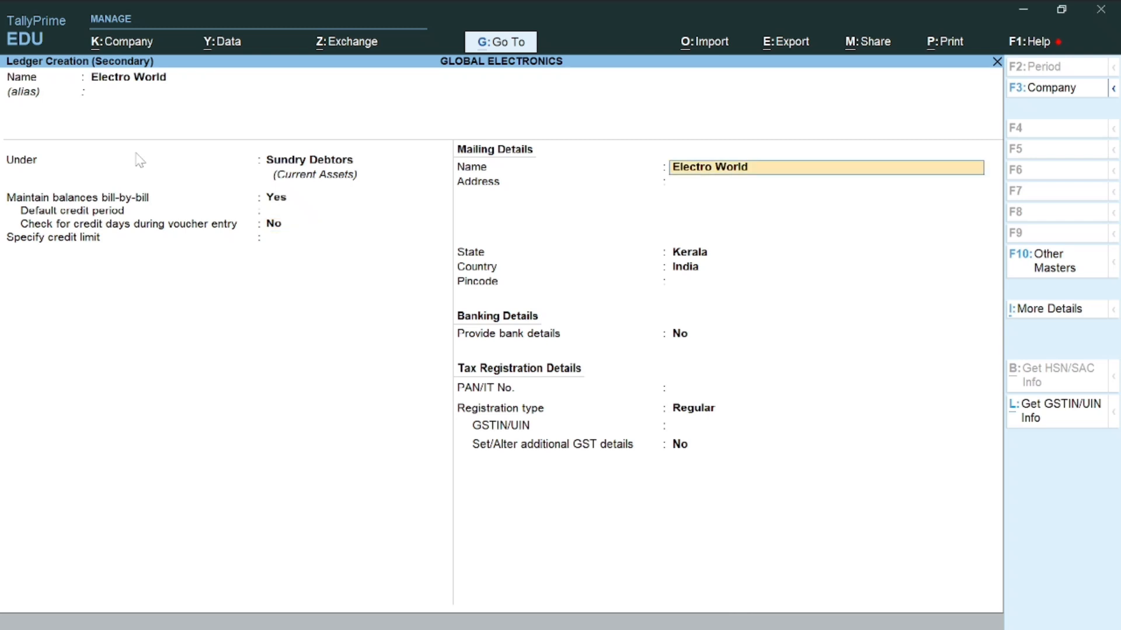
key("Return")
key("Return")
key("Return")
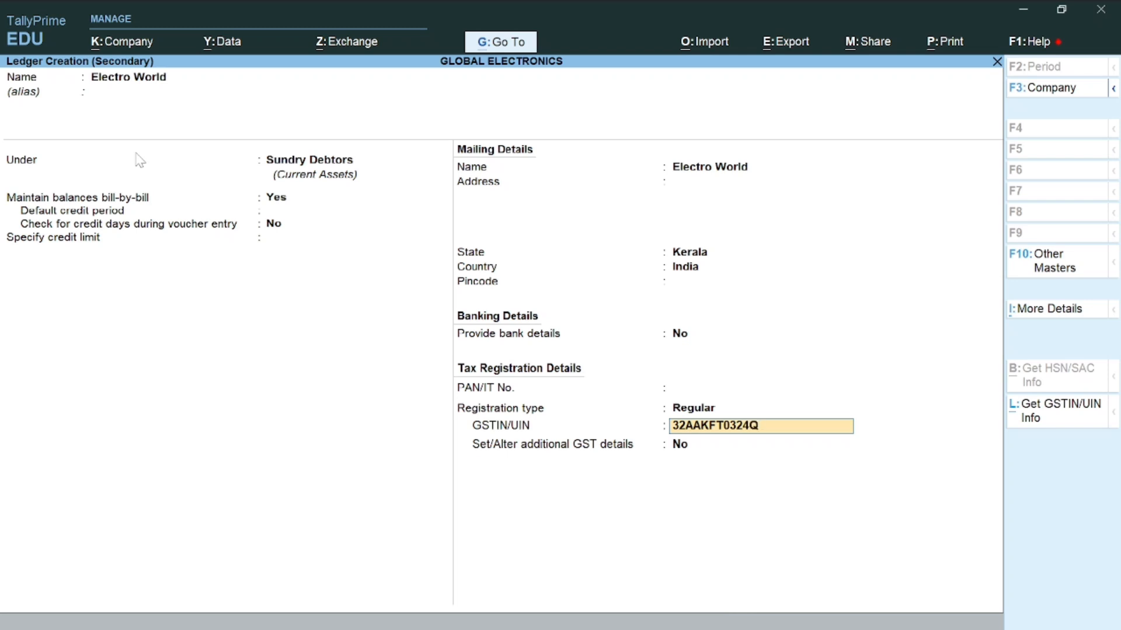
key("Return")
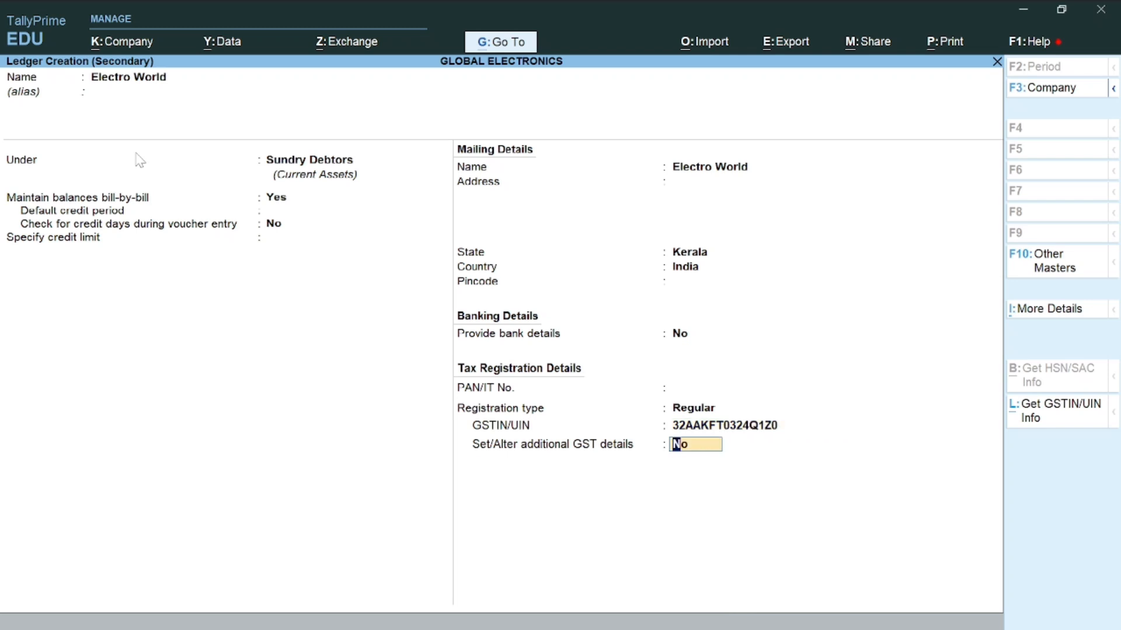
key("Return")
key("Return")
key("Return")
key("Return")
key("Return")
key("Return")
key("Return")
key("Return")
key("Return")
key("Return")
key("Return")
key("Return")
key("Return")
key("Return")
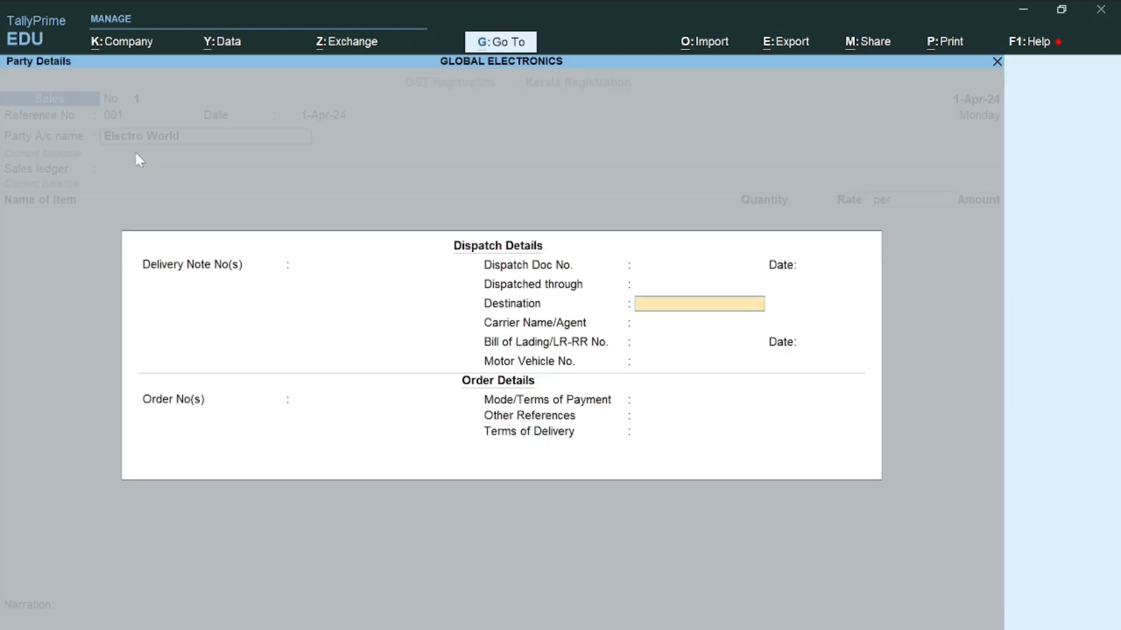
key("Return")
key("Return")
key("Return")
key("Return")
key("Return")
key("Return")
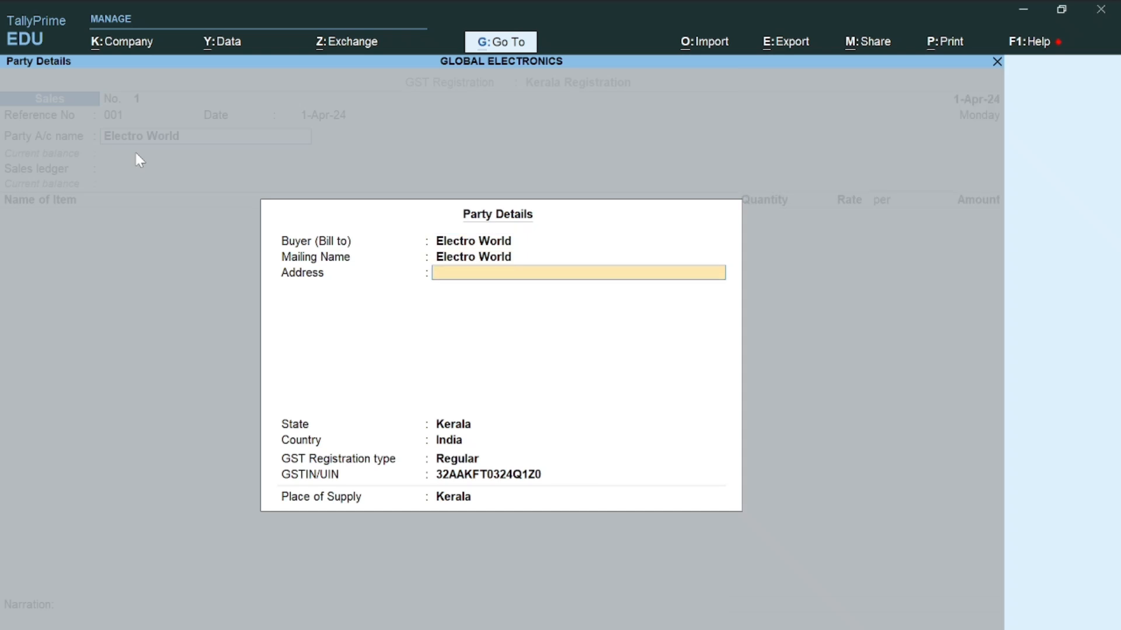
With Kerala as place of supply, add Tv: 10 nos at 10,000.00, amounting to 1,00,000.00
key("Return")
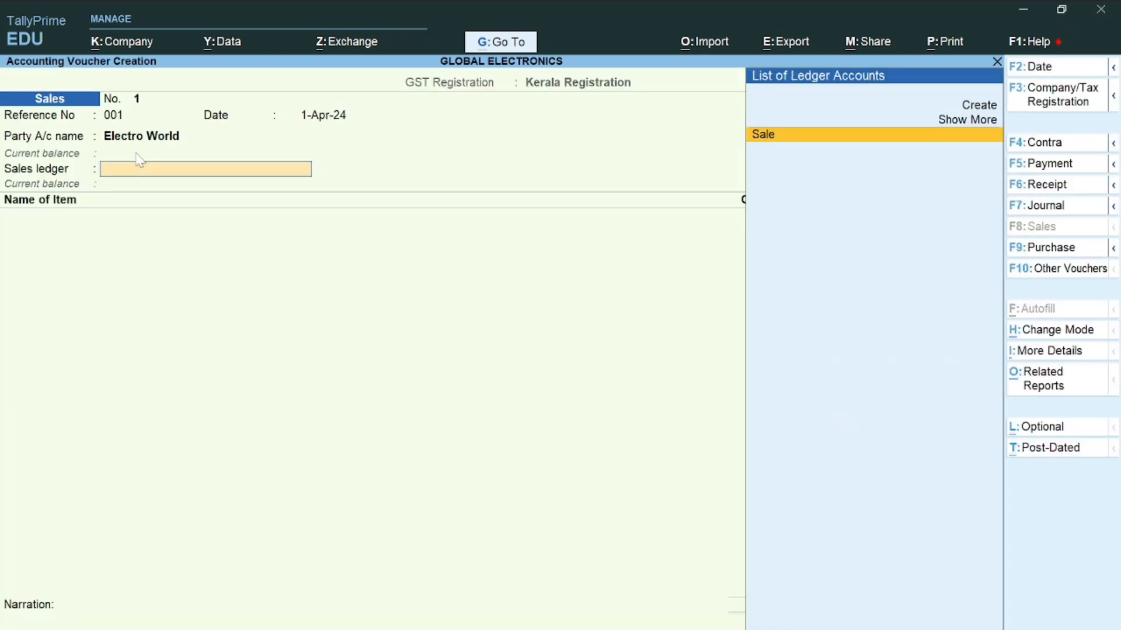
key("Return")
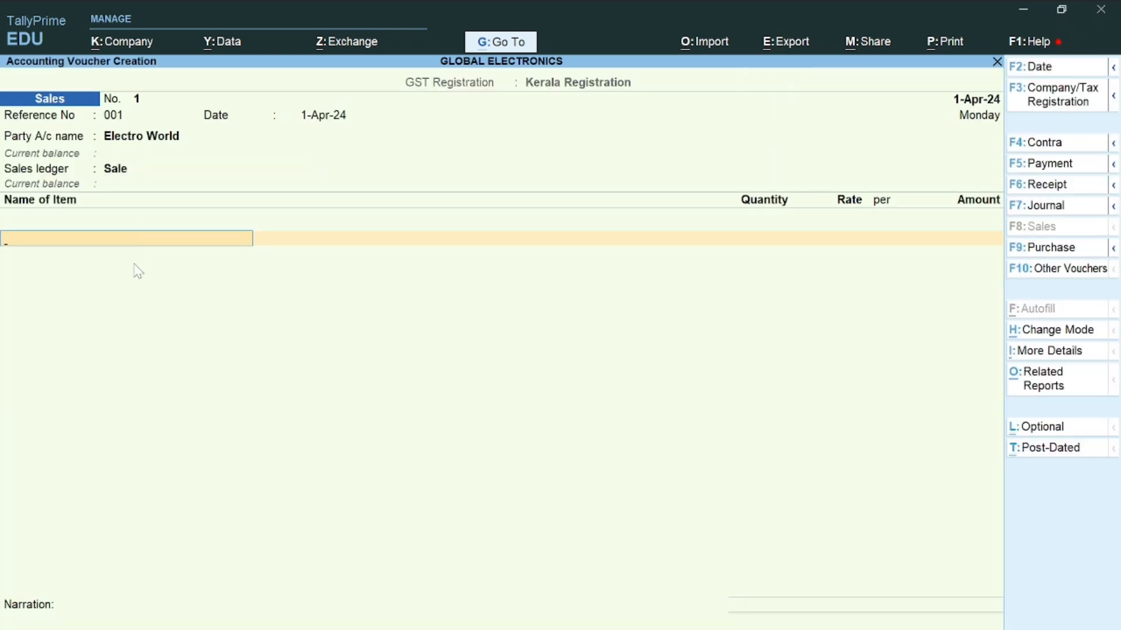
type("T")
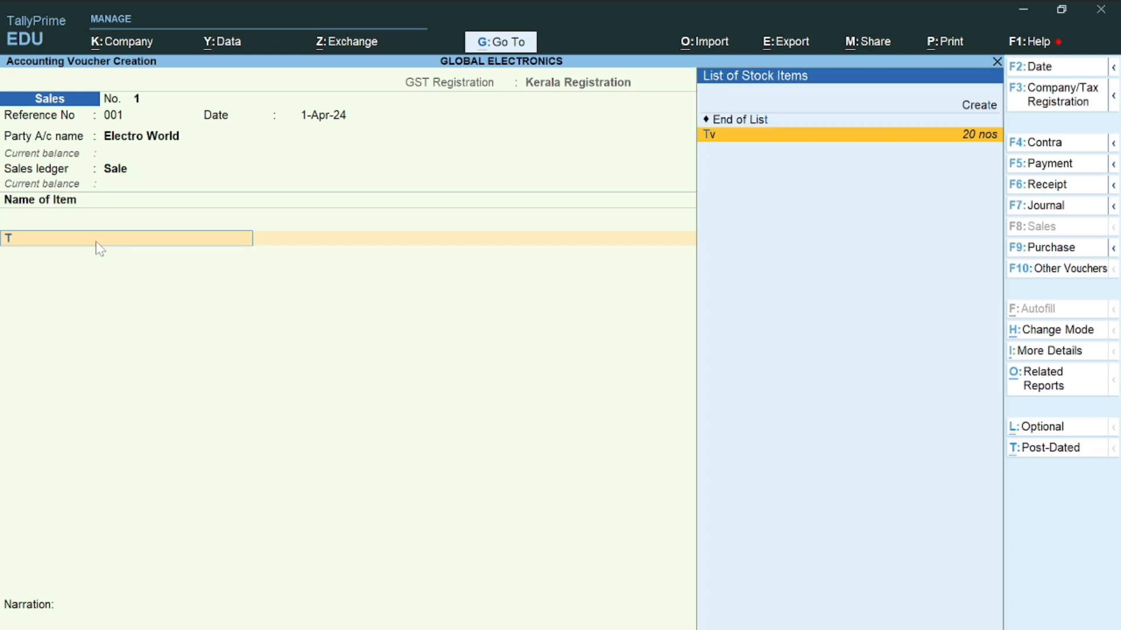
key("Return")
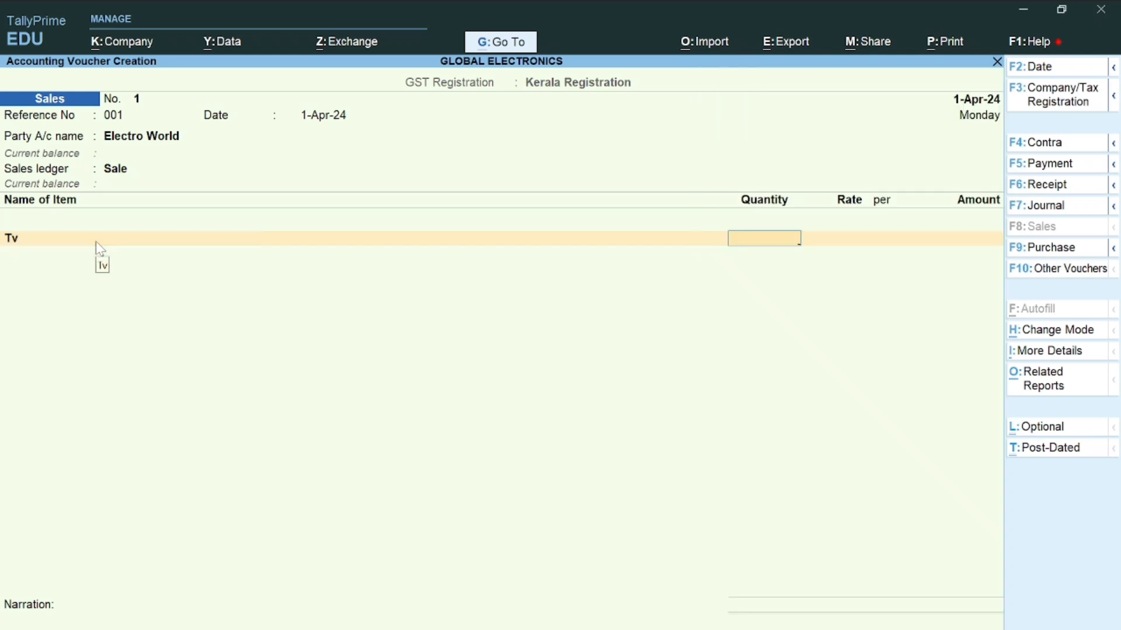
type("10")
key("Return")
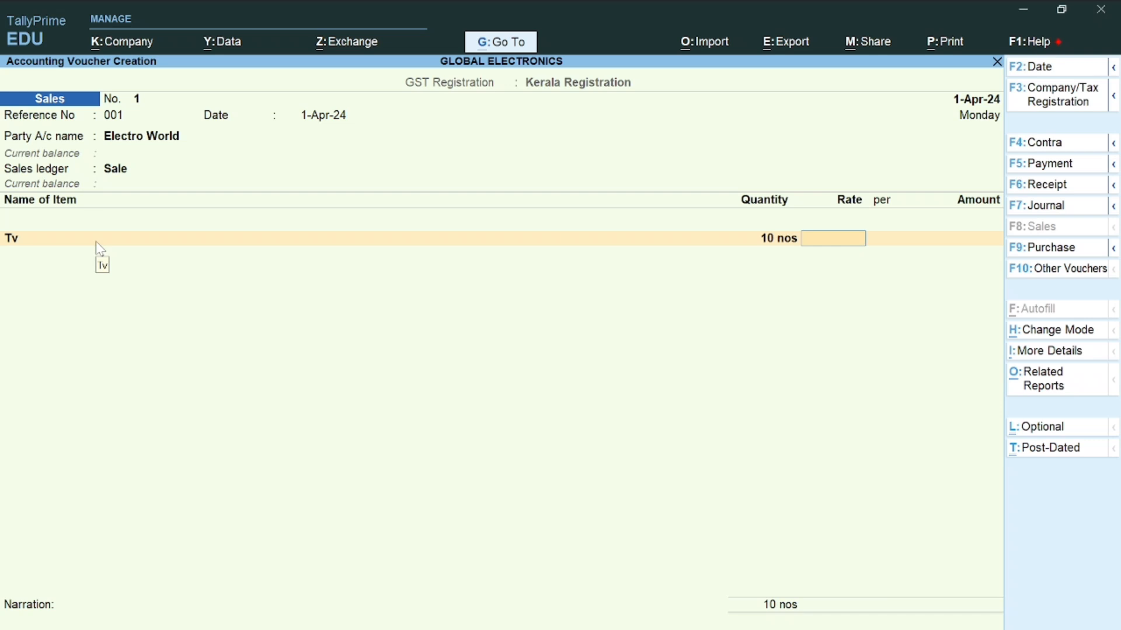
type("10000")
key("Return")
key("Return")
key("Return")
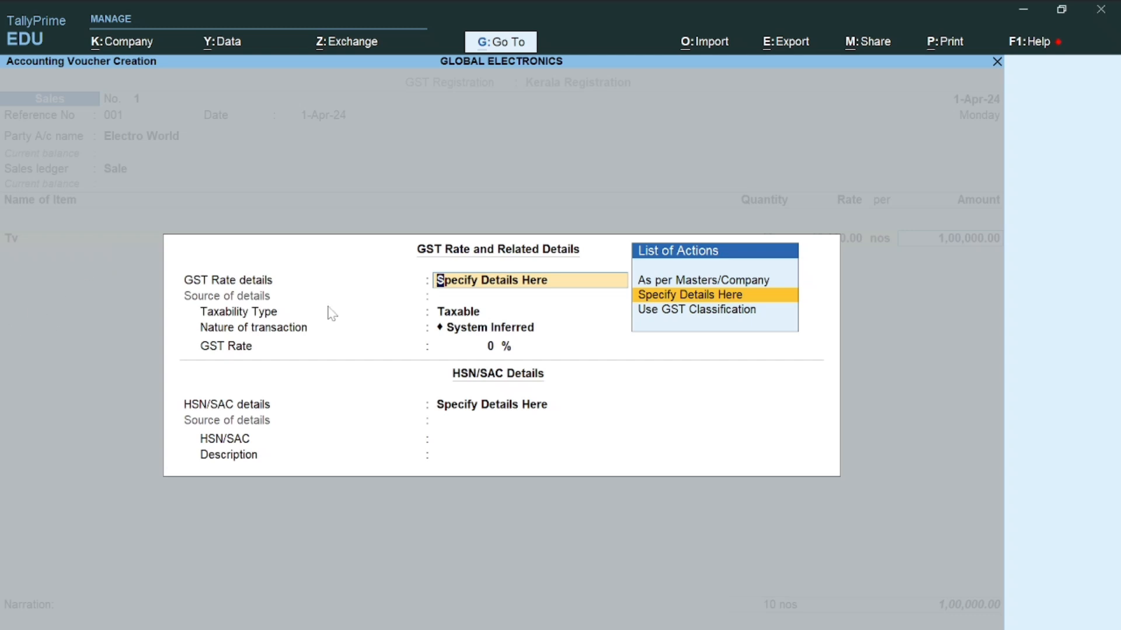
Take the Tv line's 18% GST rate and HSN code from the stock item master
left_click(682, 283)
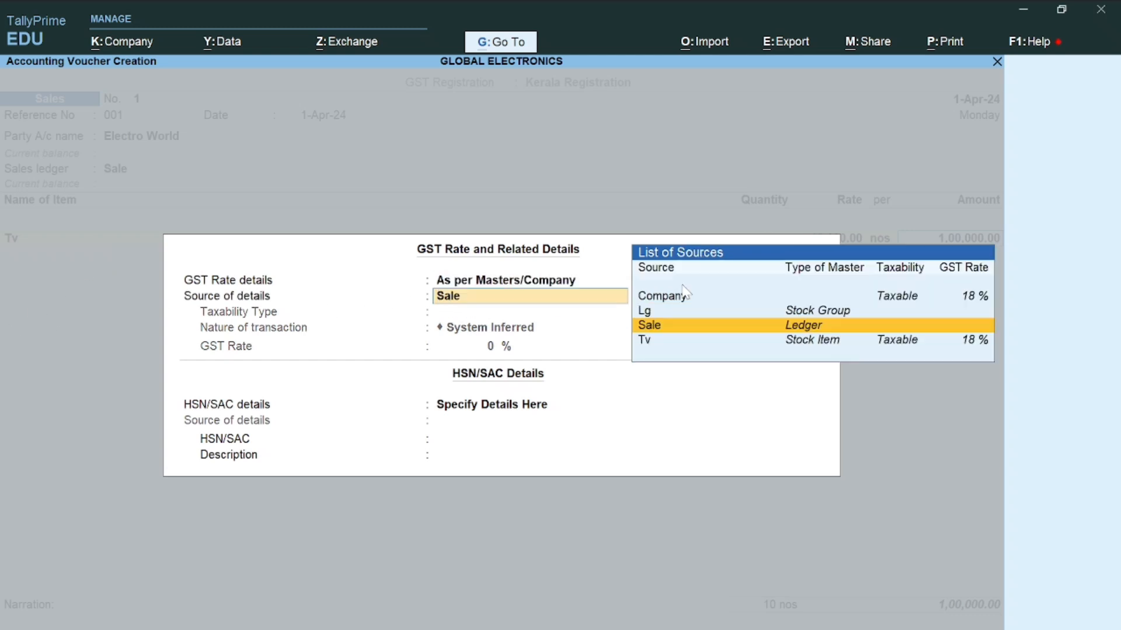
left_click(659, 342)
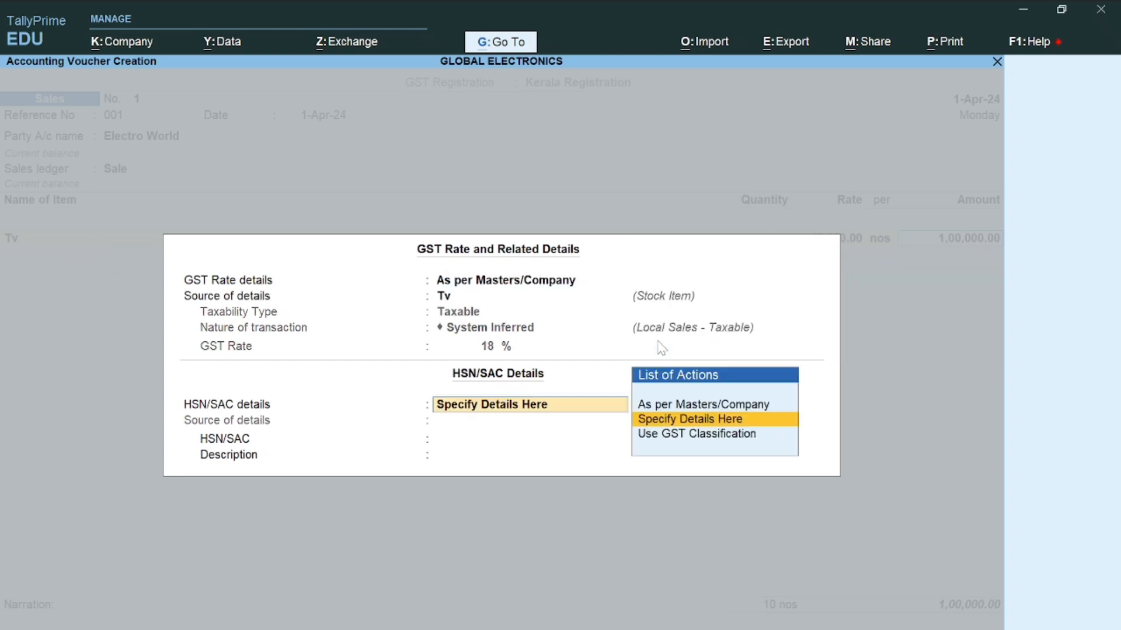
left_click(668, 405)
key("Down")
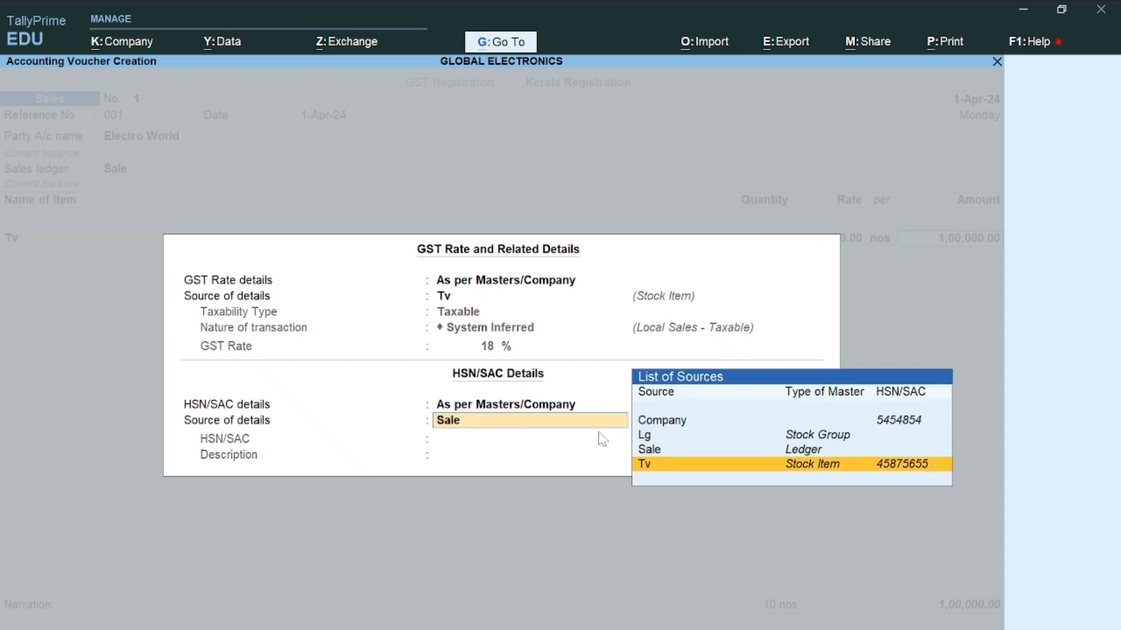
key("Return")
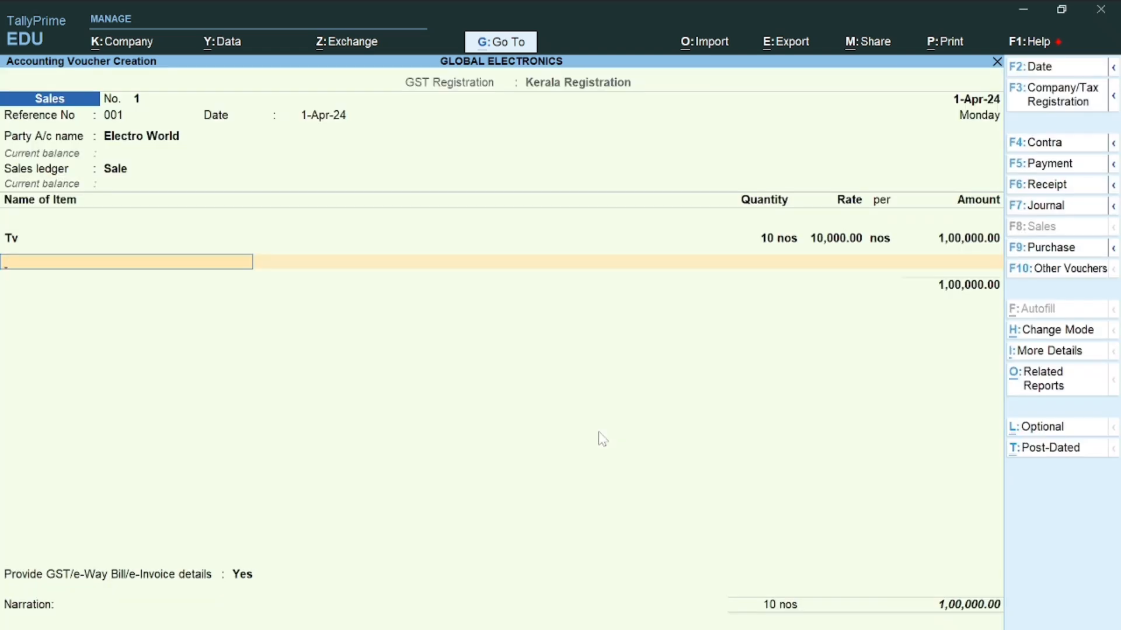
Add Washing Machine: 5 nos at 30,000.00, amounting to 1,50,000.00
type("Wa")
key("Return")
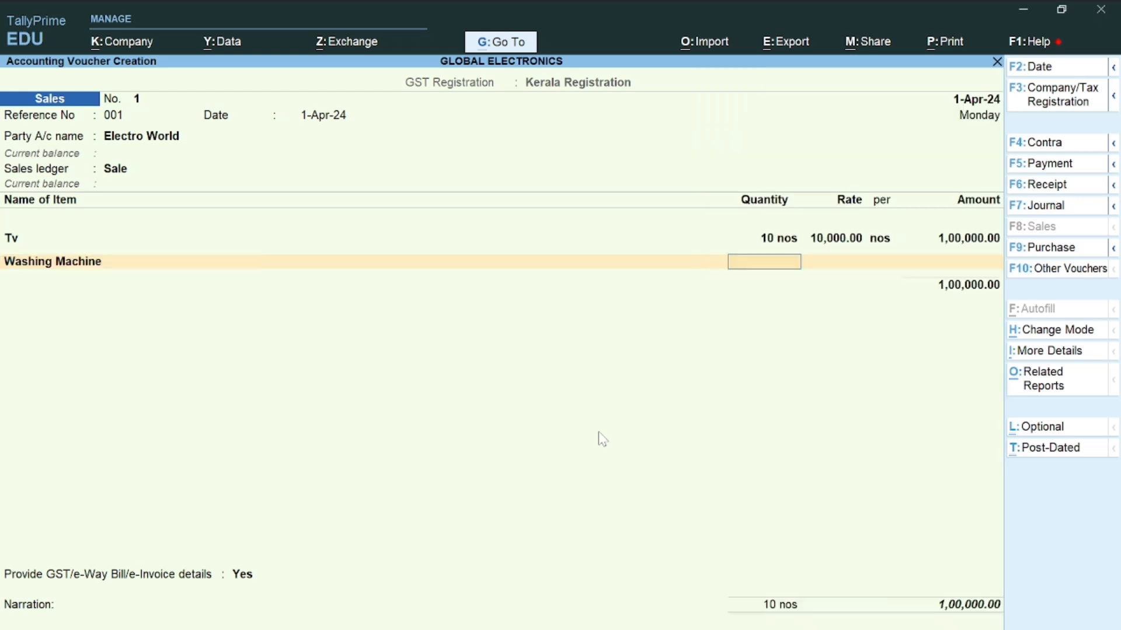
key("Return")
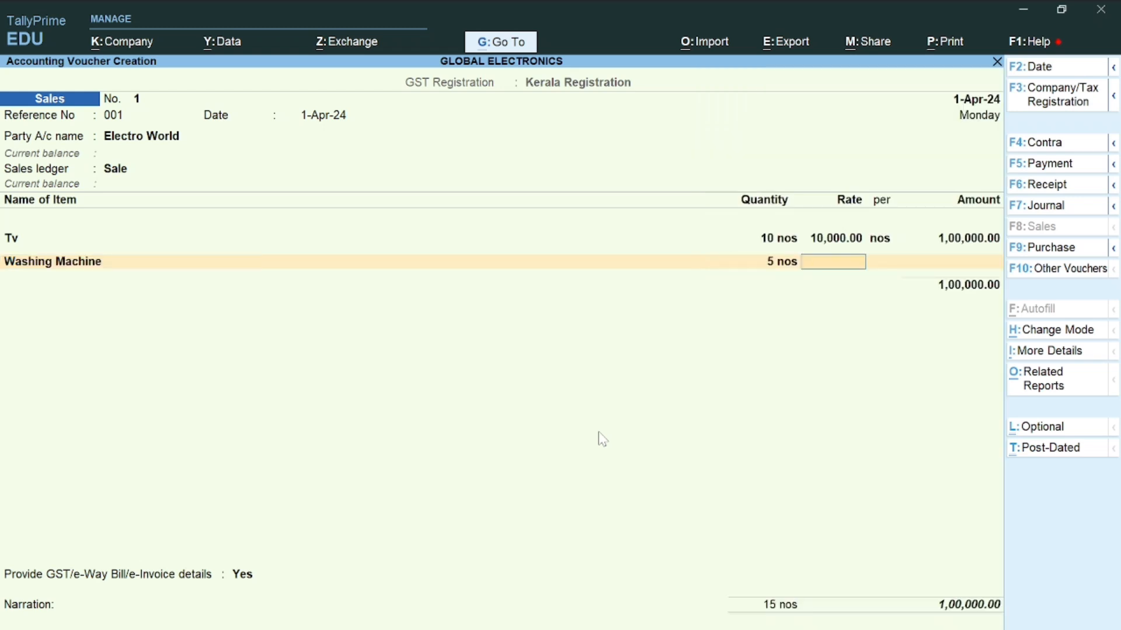
type("30,000")
key("Return")
key("Return")
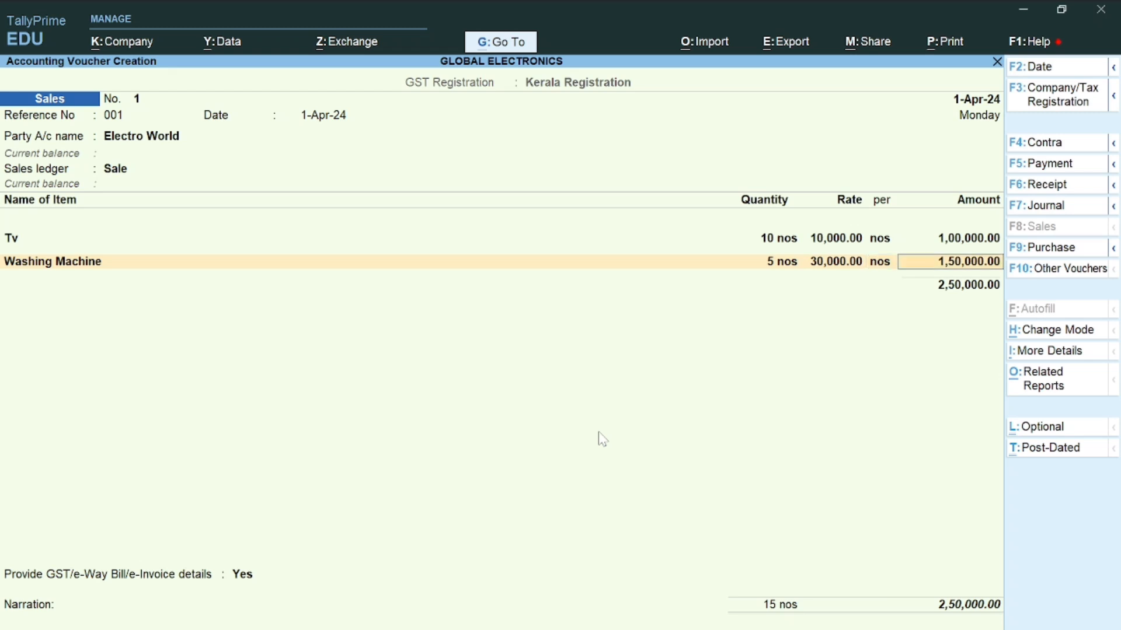
key("Return")
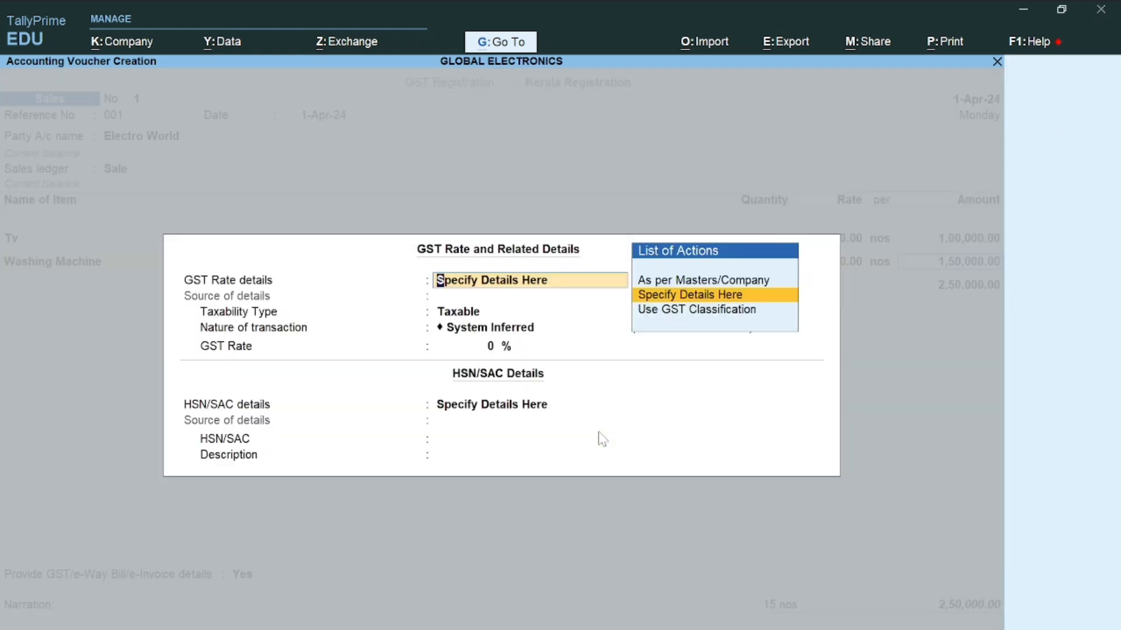
Apply the company's 18% GST rate and Samsung's HSN code to the Washing Machine line
key("Up")
key("Return")
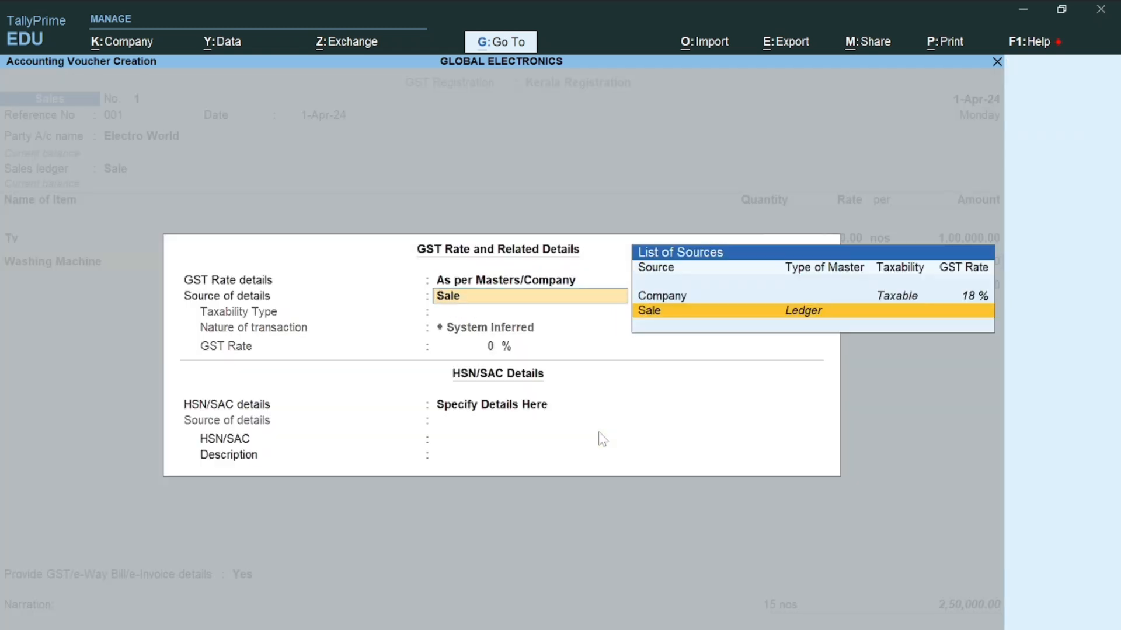
key("Up")
key("Return")
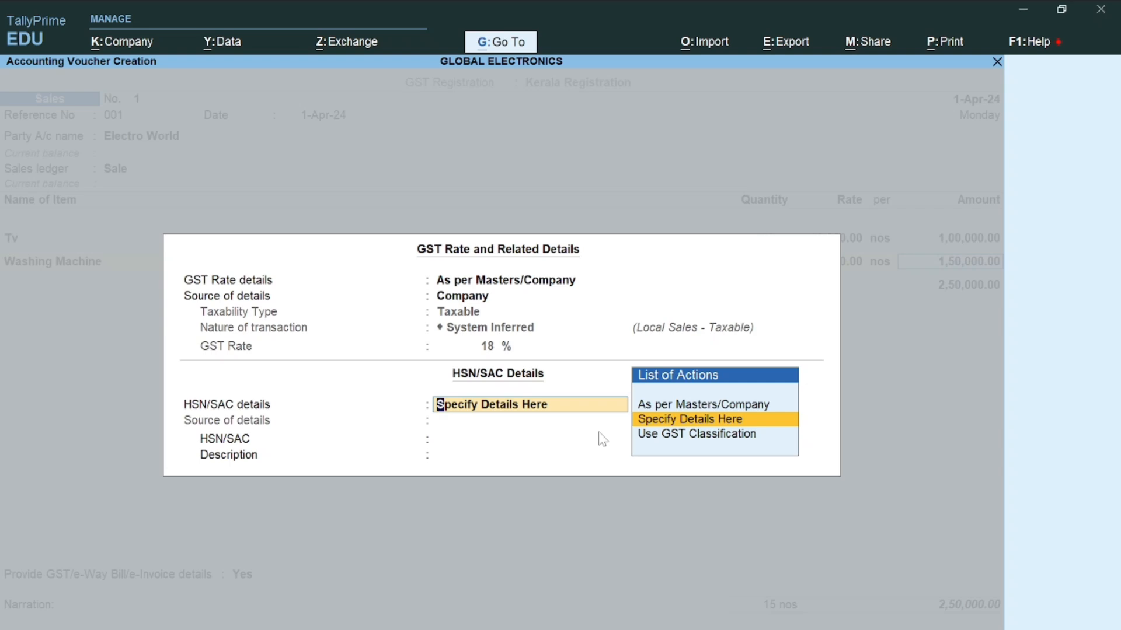
key("Up")
key("Return")
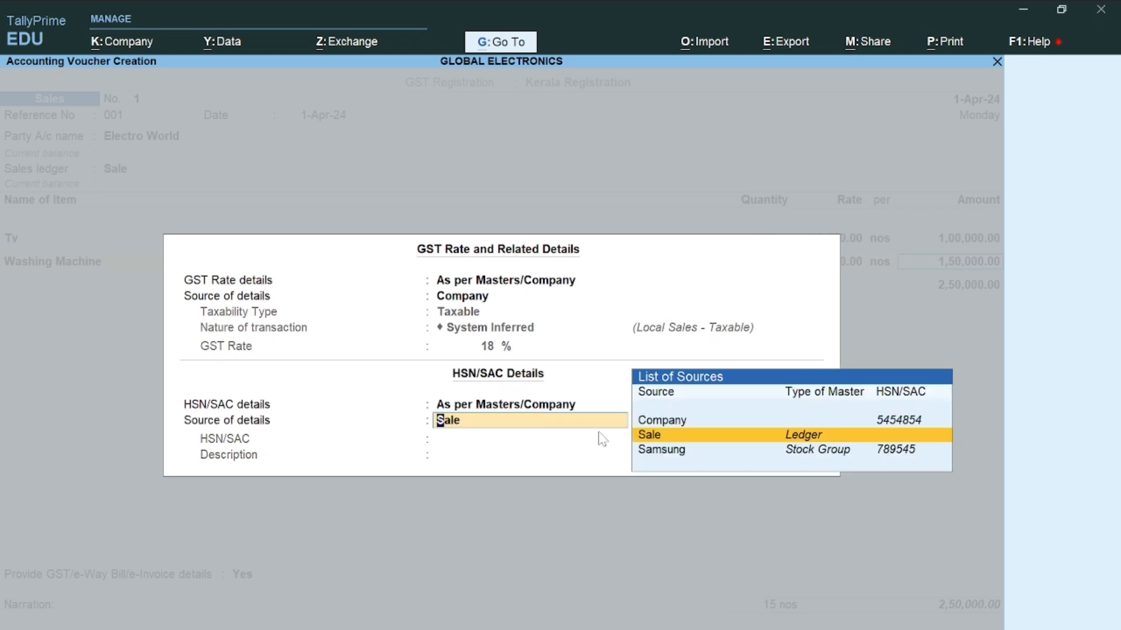
key("Down")
key("Return")
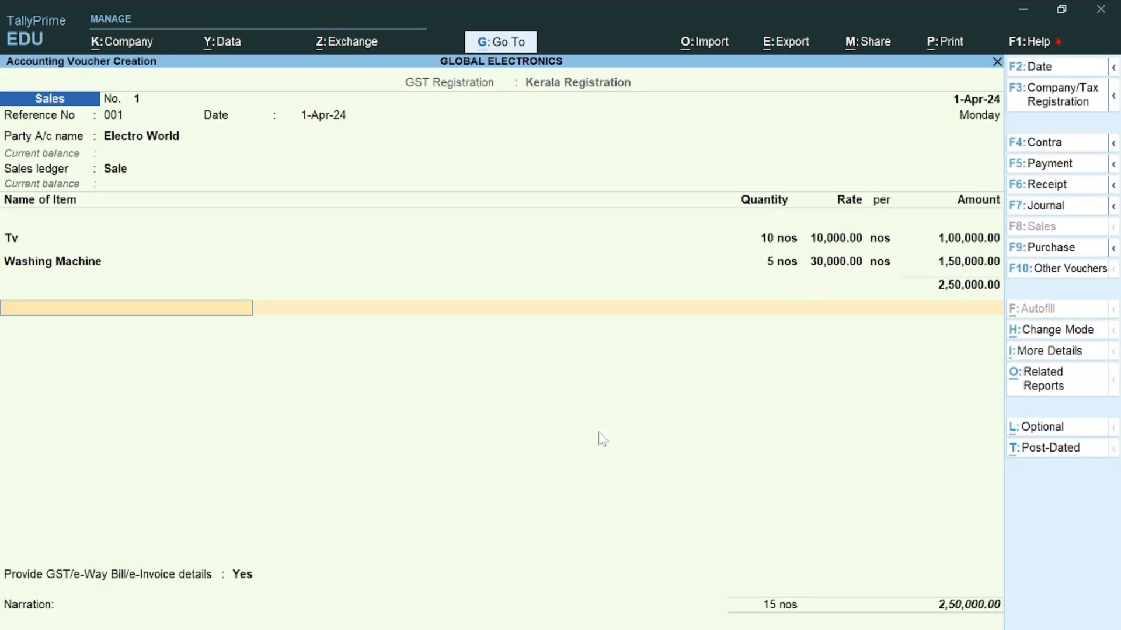
Finish the item list and start a new ledger named Output Cgst
key("Return")
key("BackSpace")
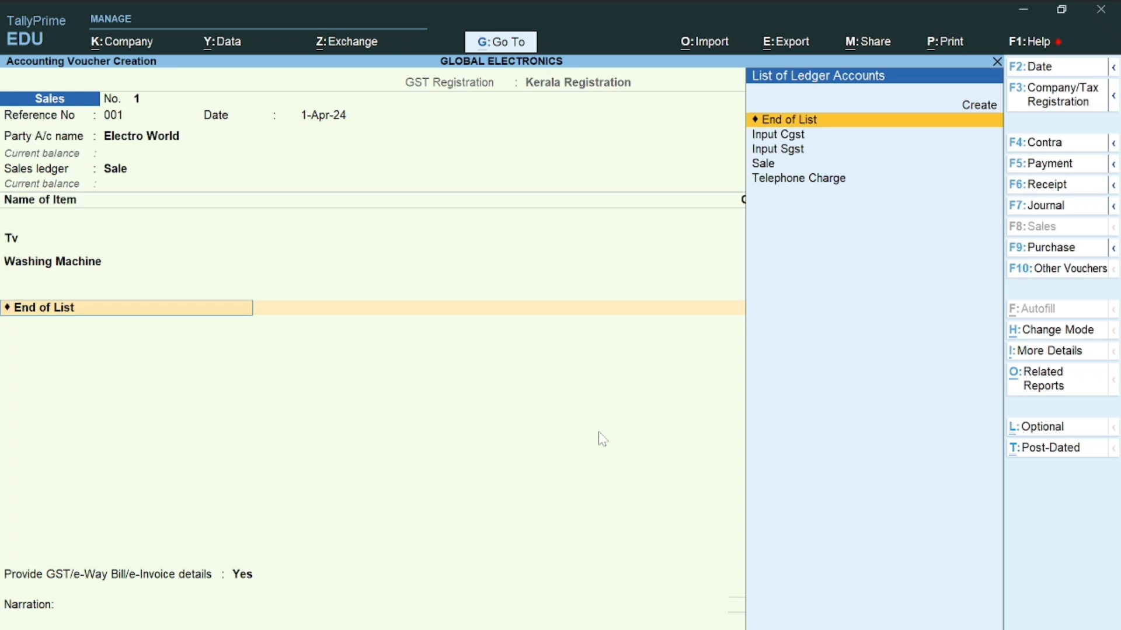
key("Up")
key("Return")
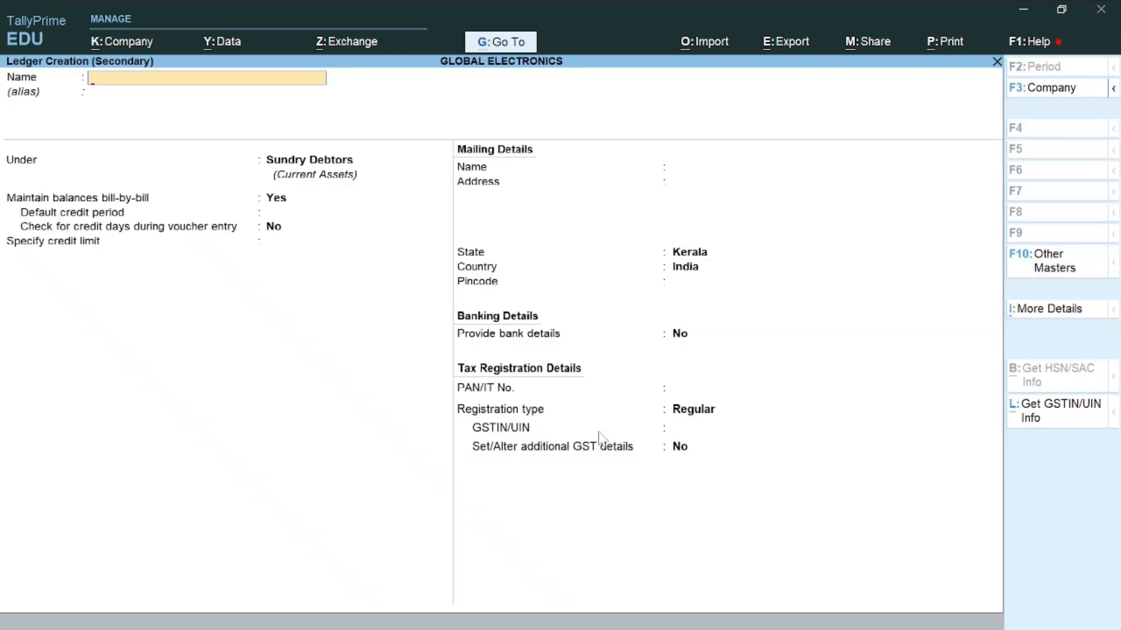
type("Output Cgst")
key("Return")
Make Output Cgst a GST ledger under Duties & Taxes with tax type CGST, and save it
type("Du")
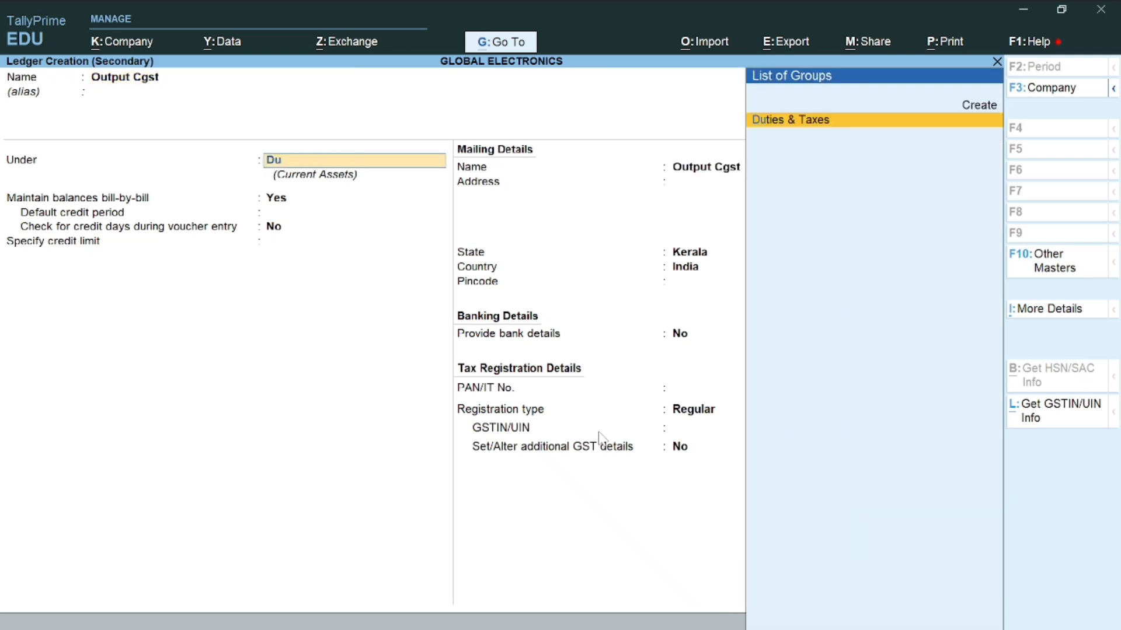
key("Return")
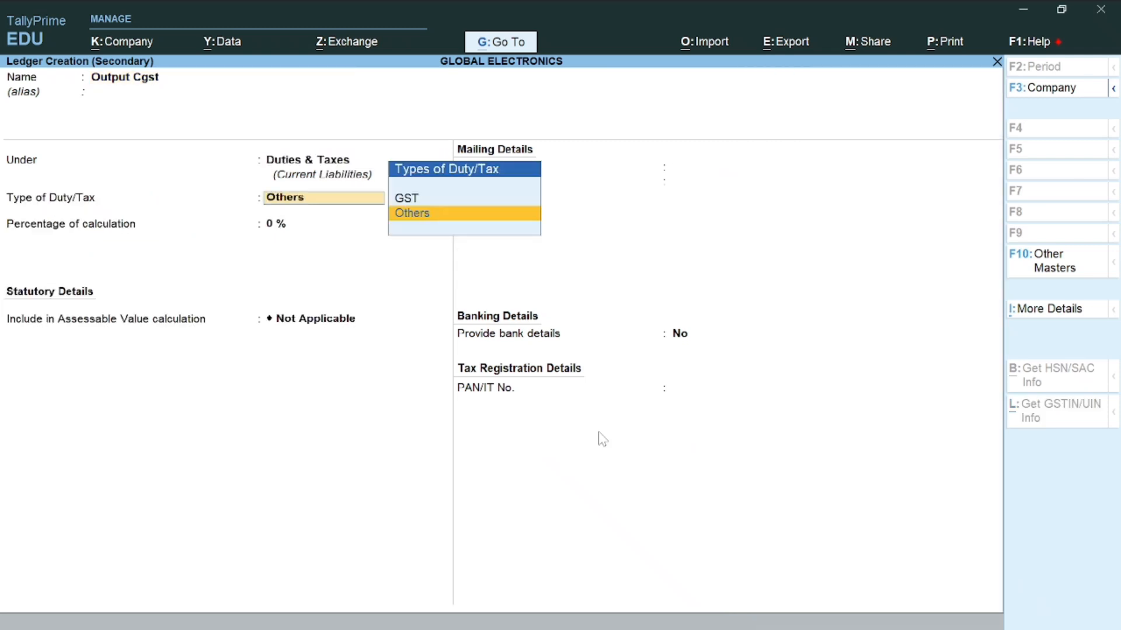
key("Up")
key("Return")
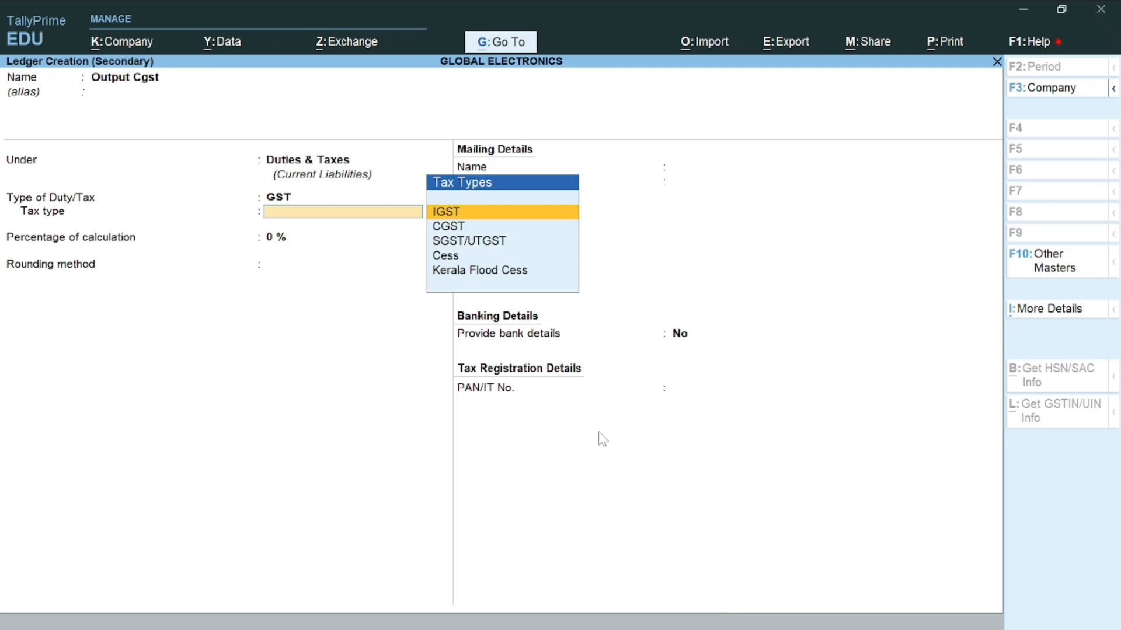
key("Down")
key("Return")
key("Return")
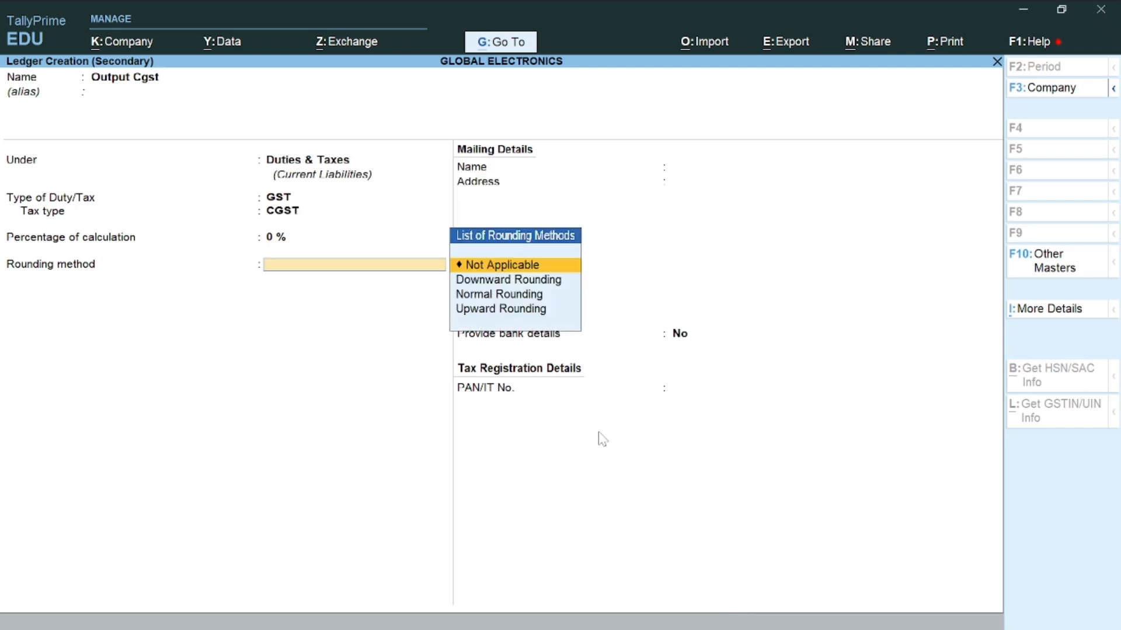
key("Return")
key("ctrl+a")
key("Return")
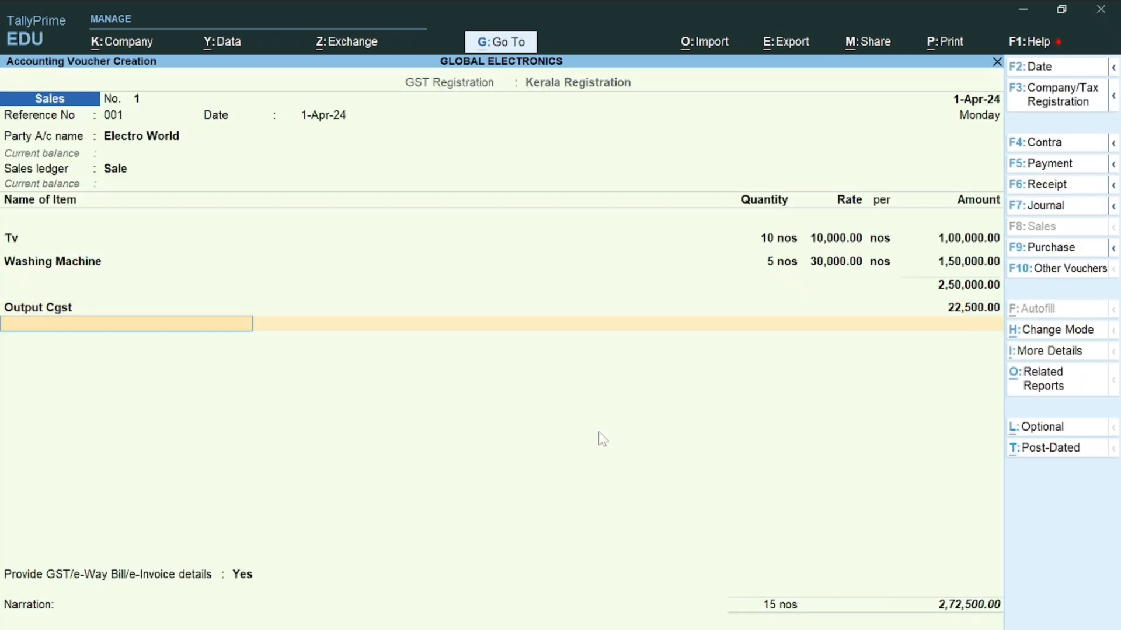
Create Output Sgst under Duties & Taxes as a GST ledger with tax type SGST/UTGST
key("alt+c")
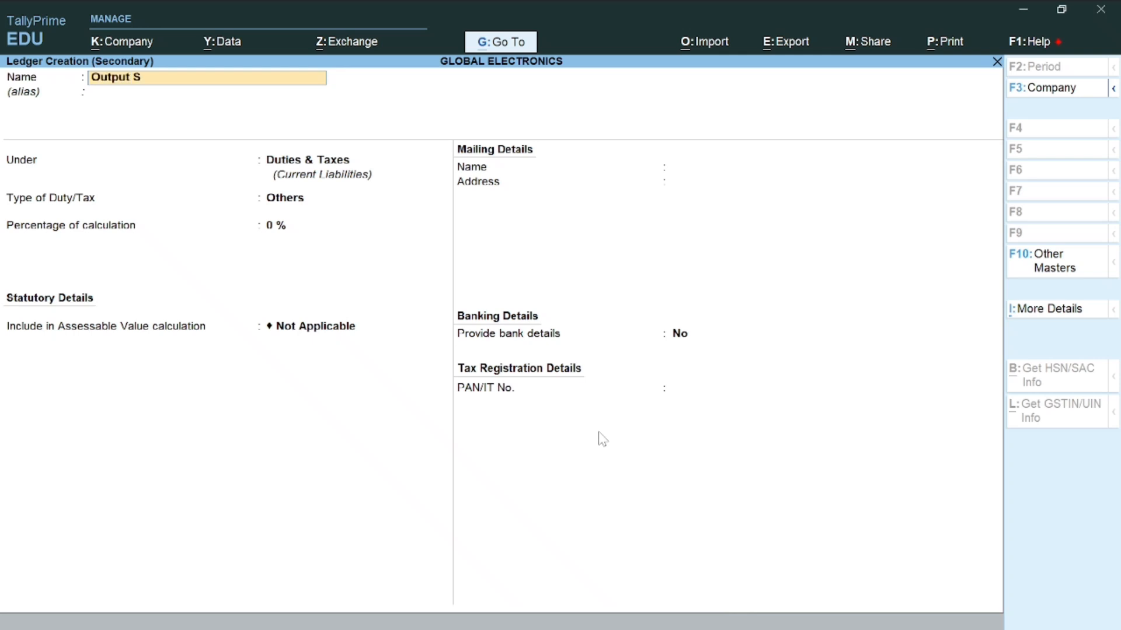
key("Return")
key("Return")
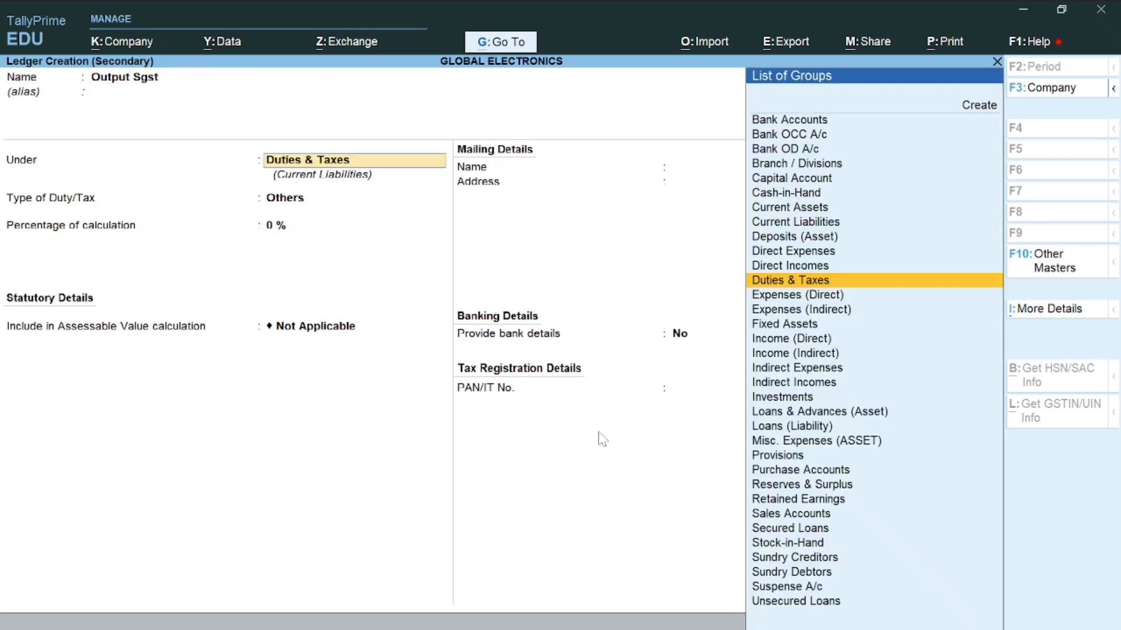
key("Return")
key("Up")
key("Return")
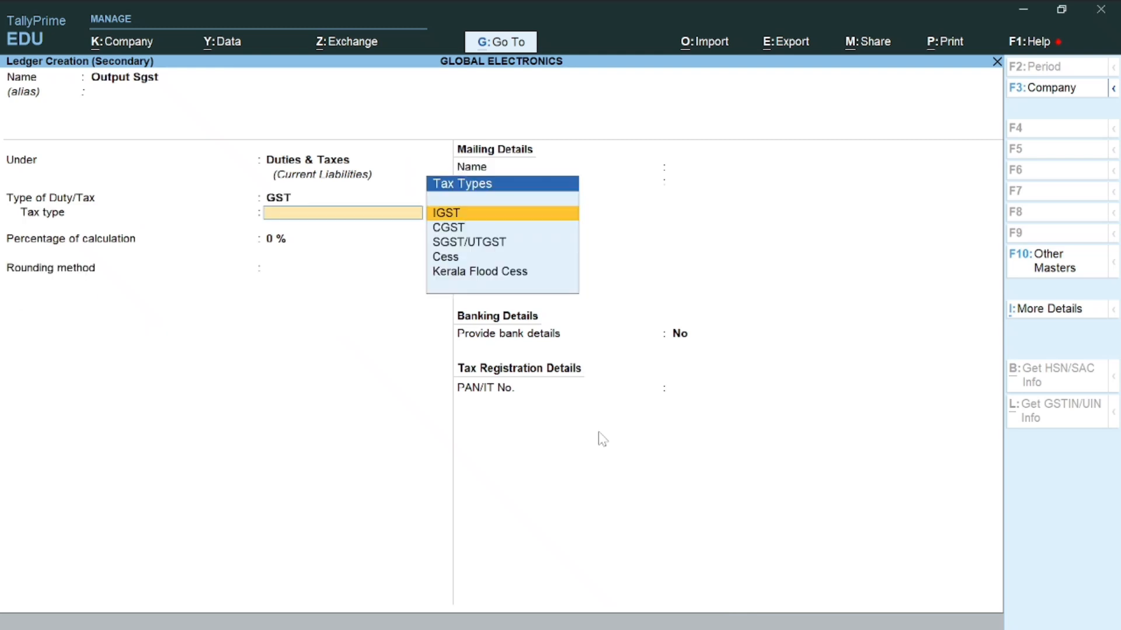
key("Down")
key("Down")
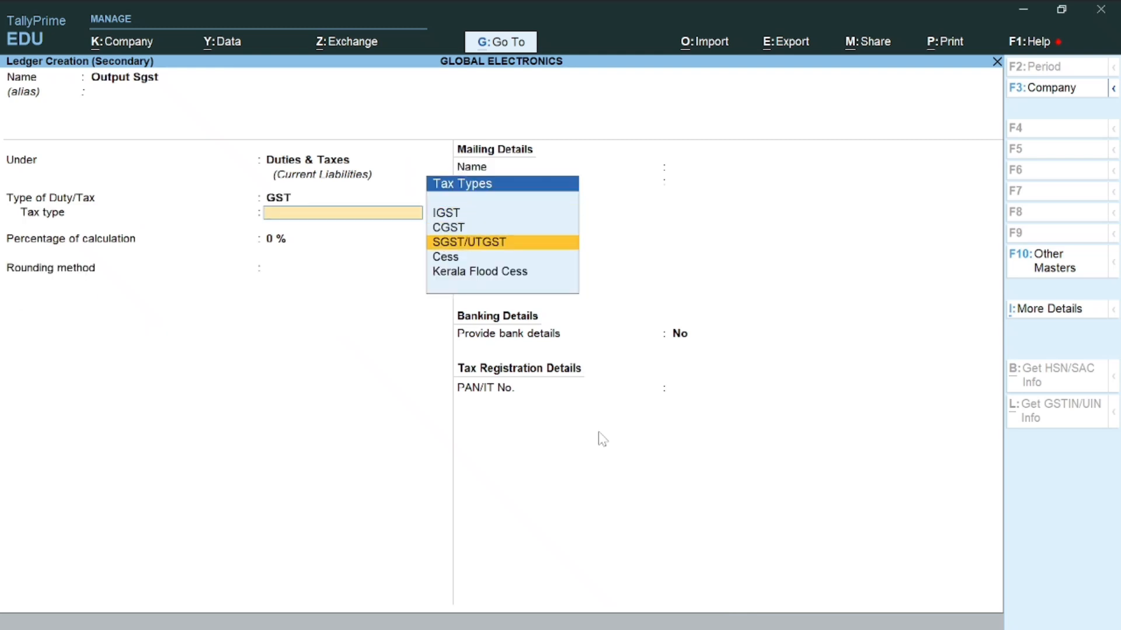
key("Return")
key("Return")
key("Return")
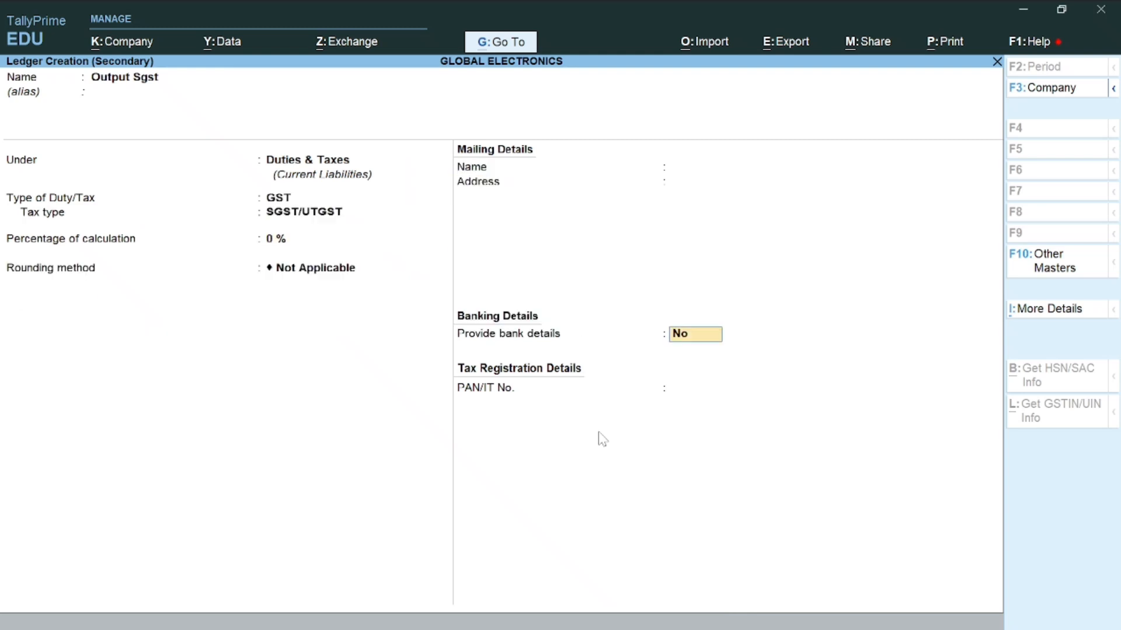
key("Return")
key("Return")
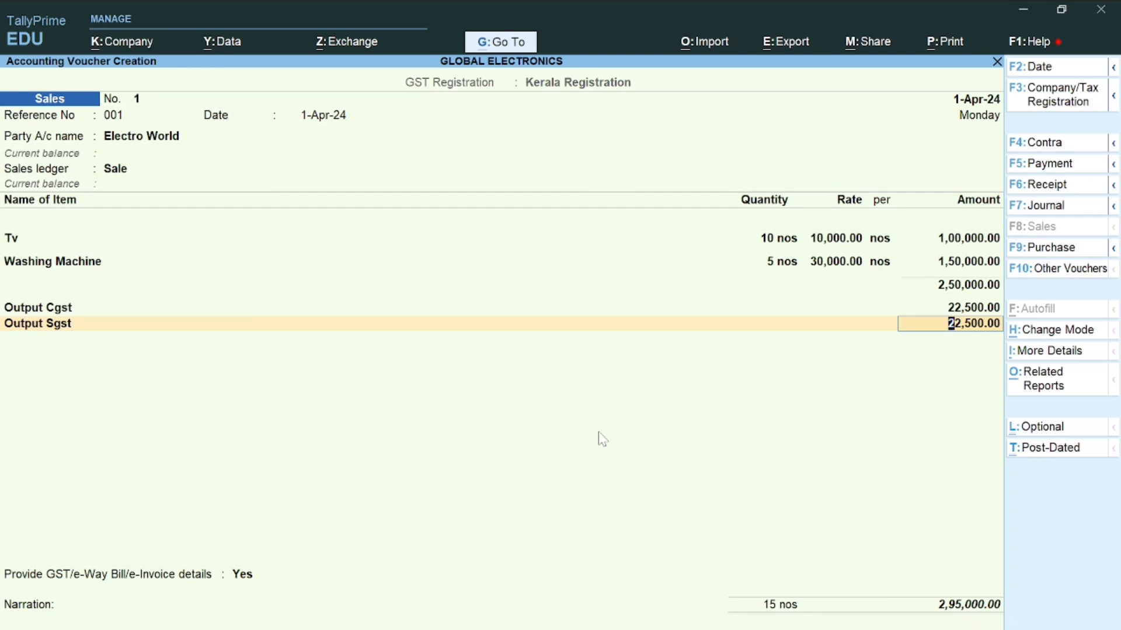
Check the GST tax analysis, then accept e-way bill, transport and 2,95,000.00 bill-wise details
key("alt+a")
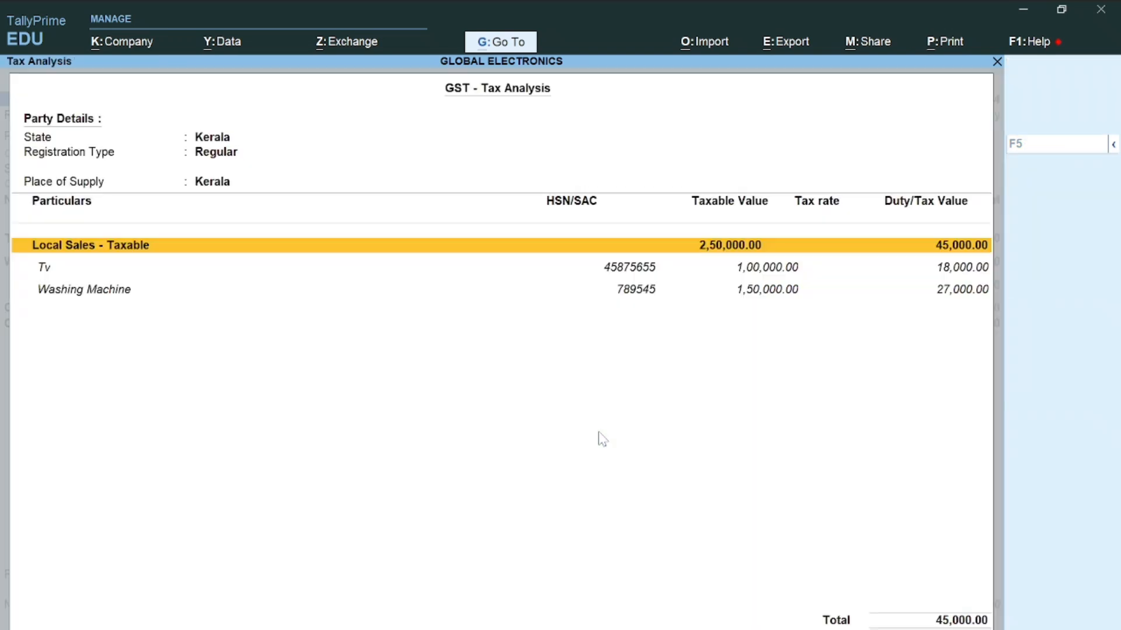
key("Escape")
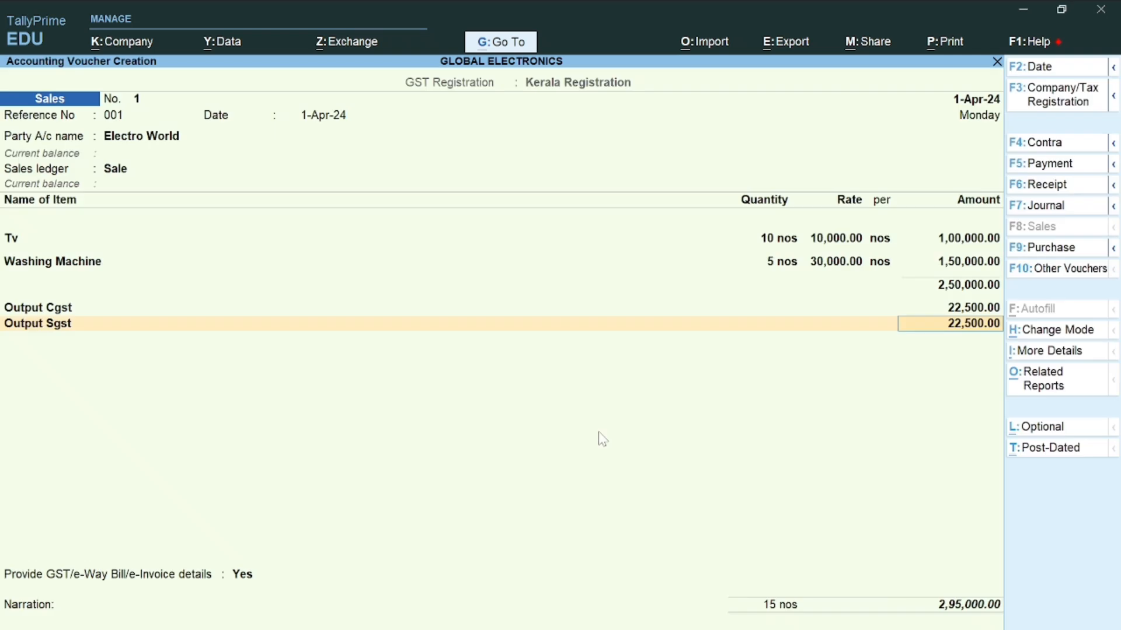
key("Return")
key("Return")
key("Return")
key("Return")
key("Return")
key("Return")
key("Return")
key("Return")
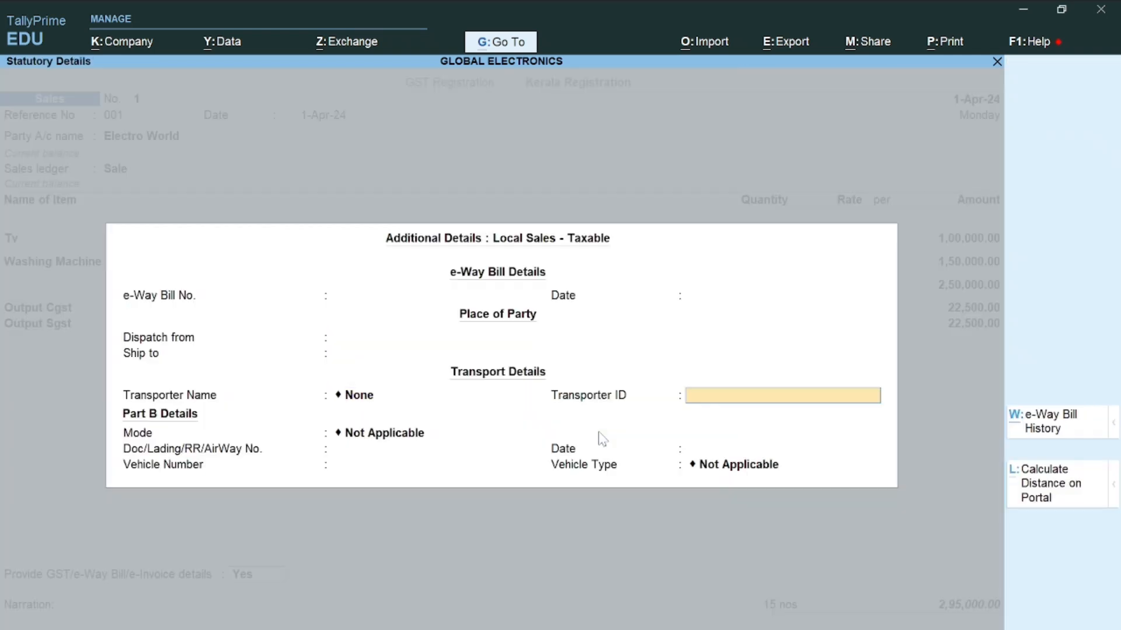
key("Return")
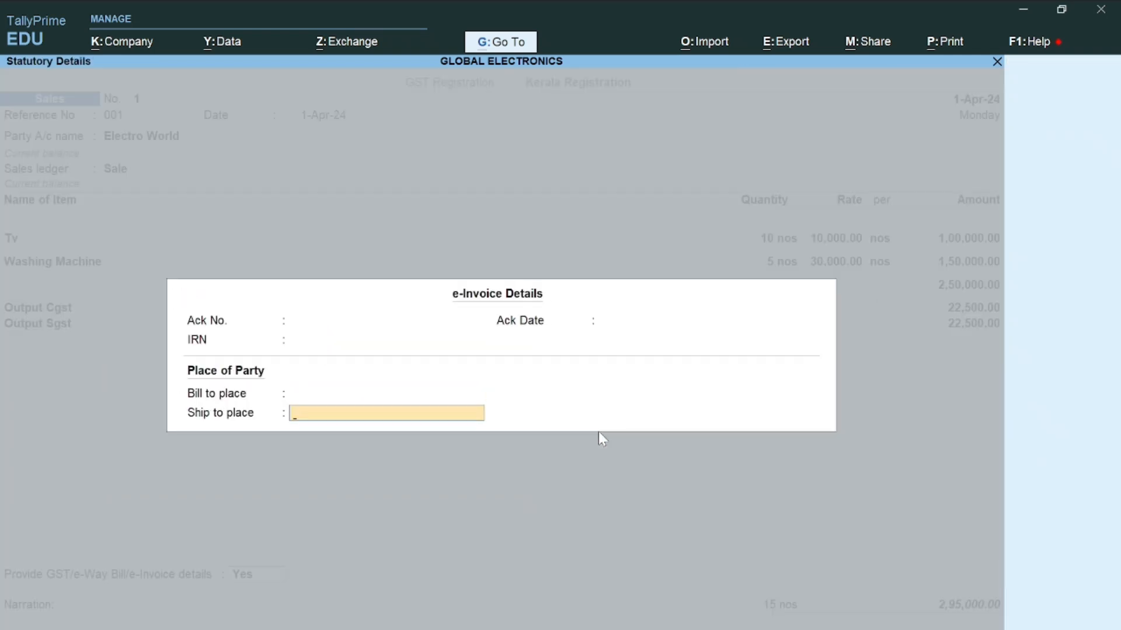
key("Return")
key("Return")
key("Return")
key("Return")
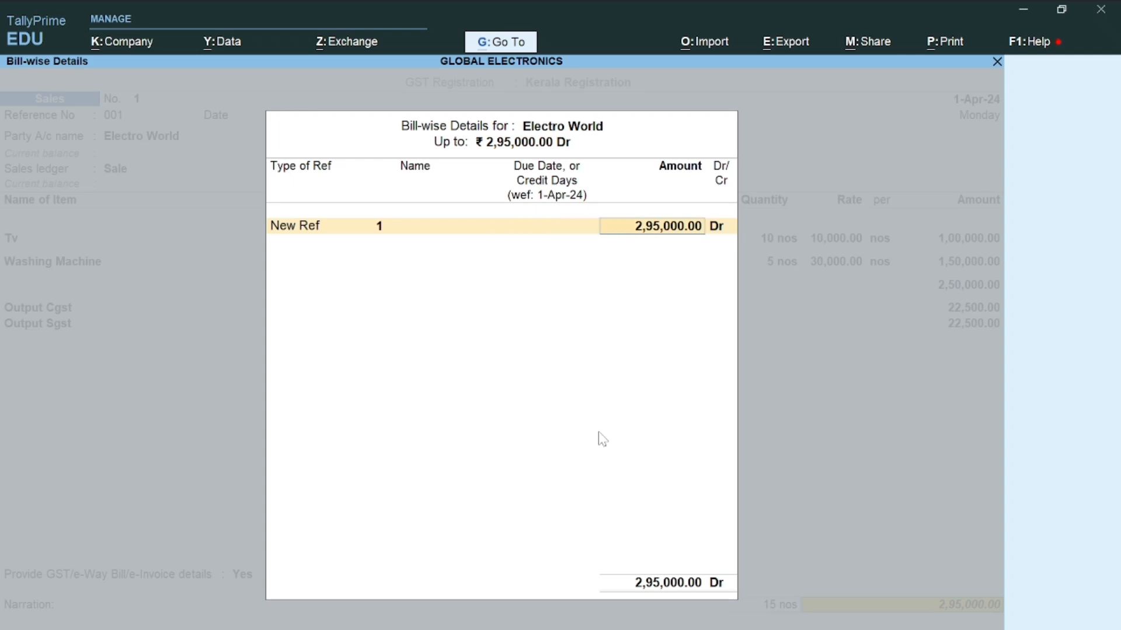
key("Return")
key("Return")
key("Return")
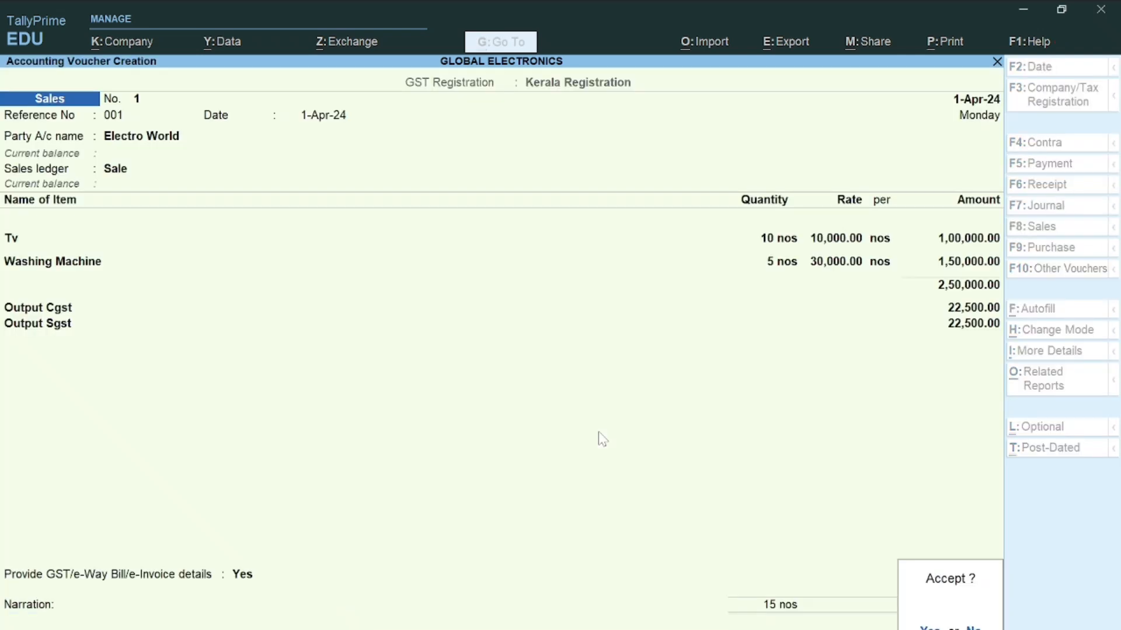
key("Return")
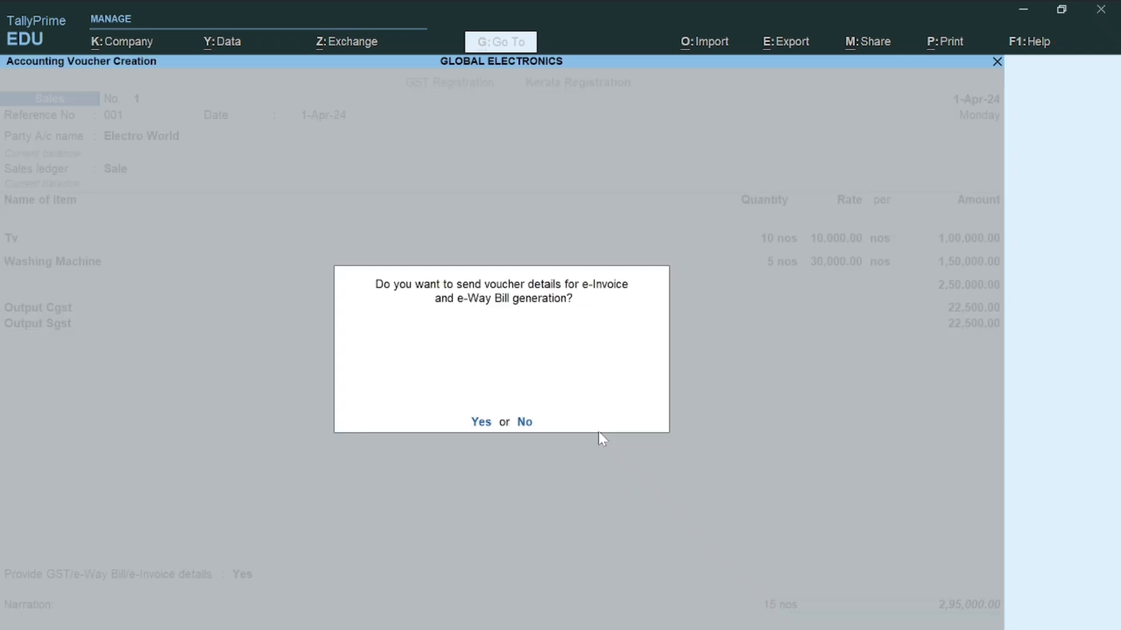
Save the sale without e-invoice, then check Track GST Return Activities under Statutory GST Reports
key("n")
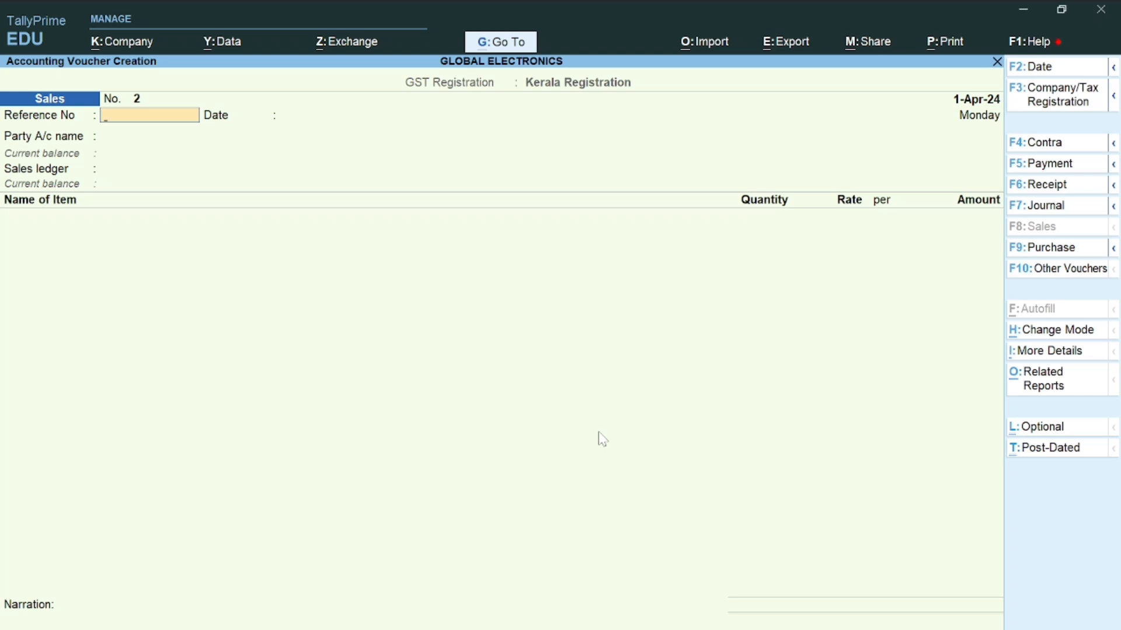
key("Escape")
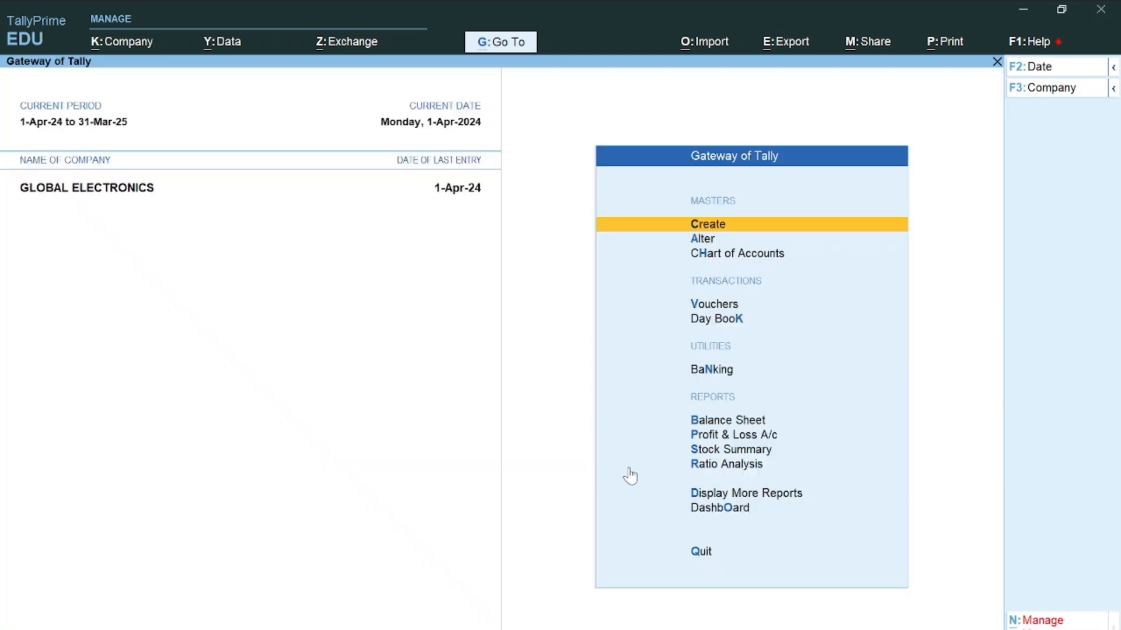
left_click(737, 495)
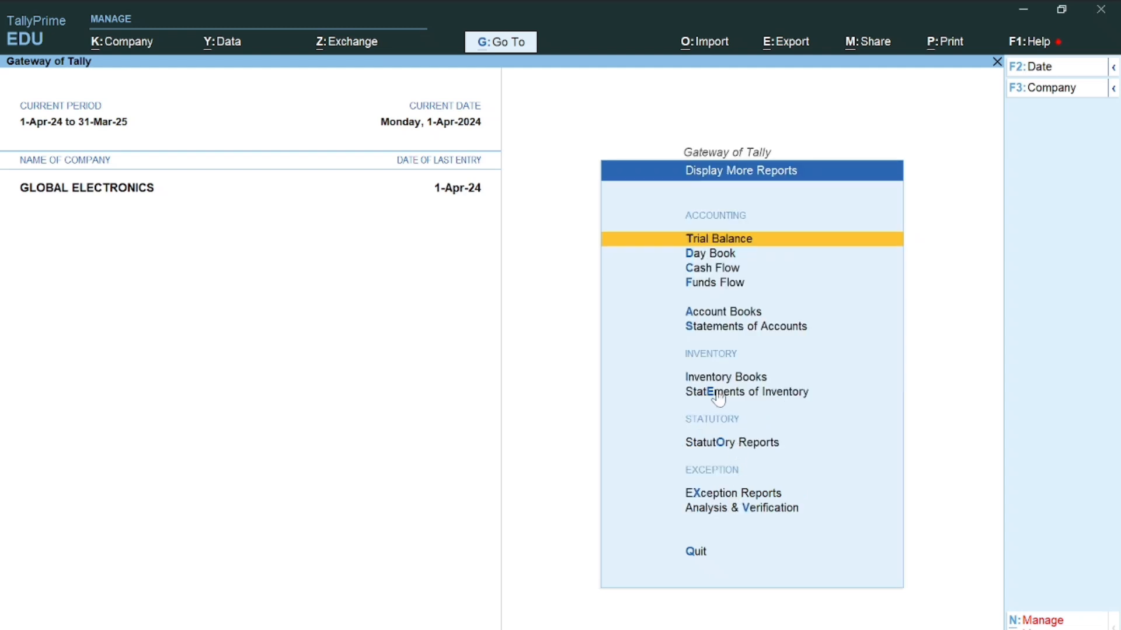
left_click(710, 447)
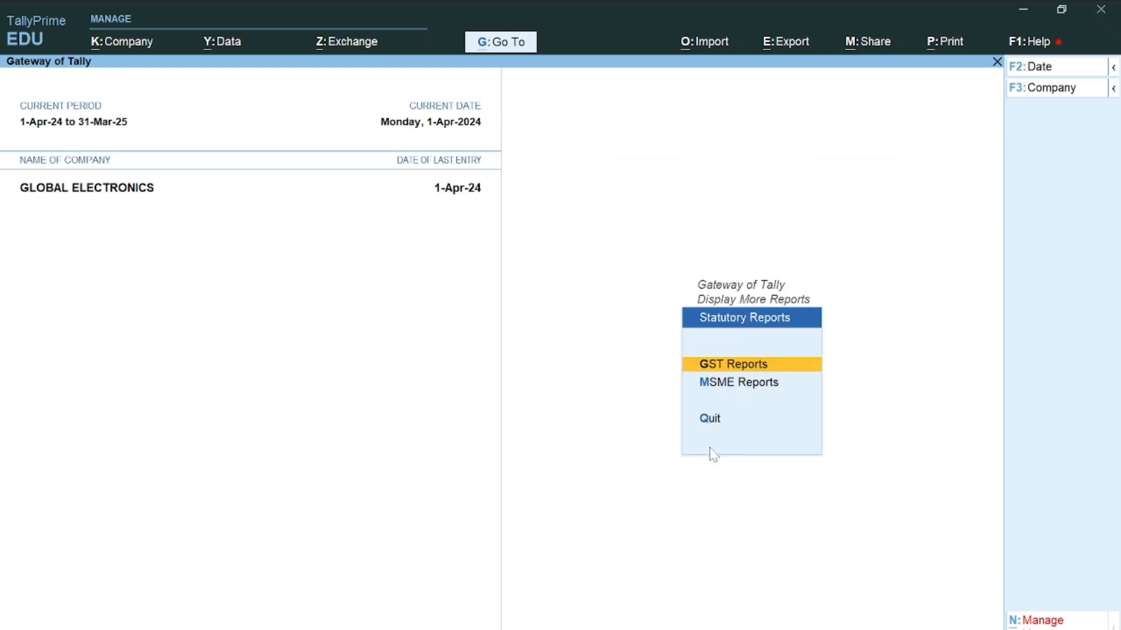
left_click(737, 365)
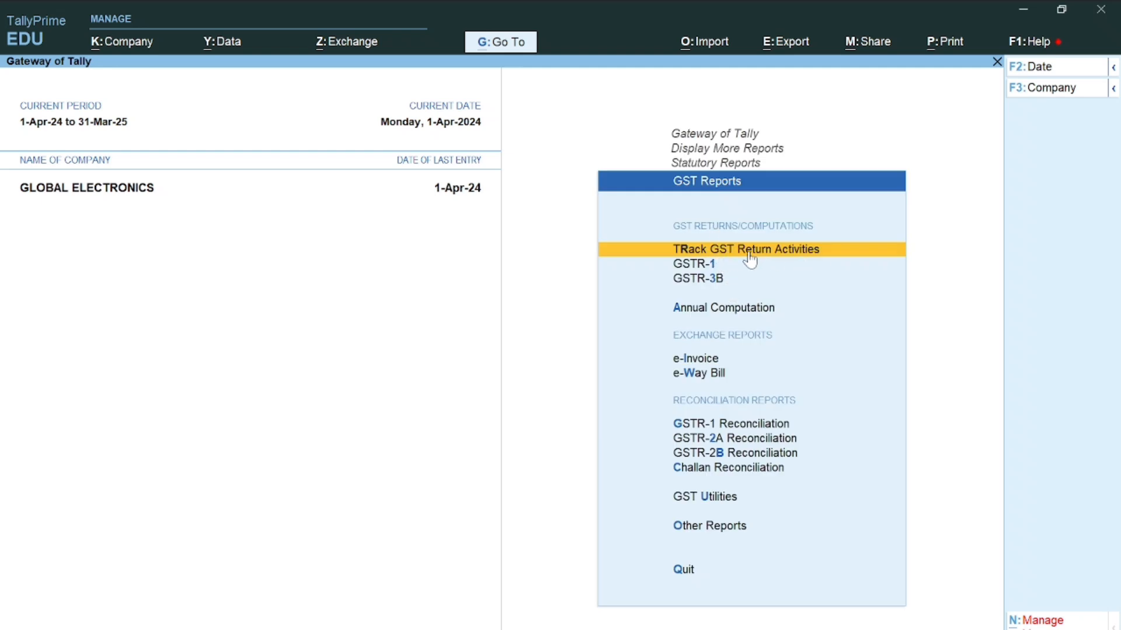
left_click(773, 259)
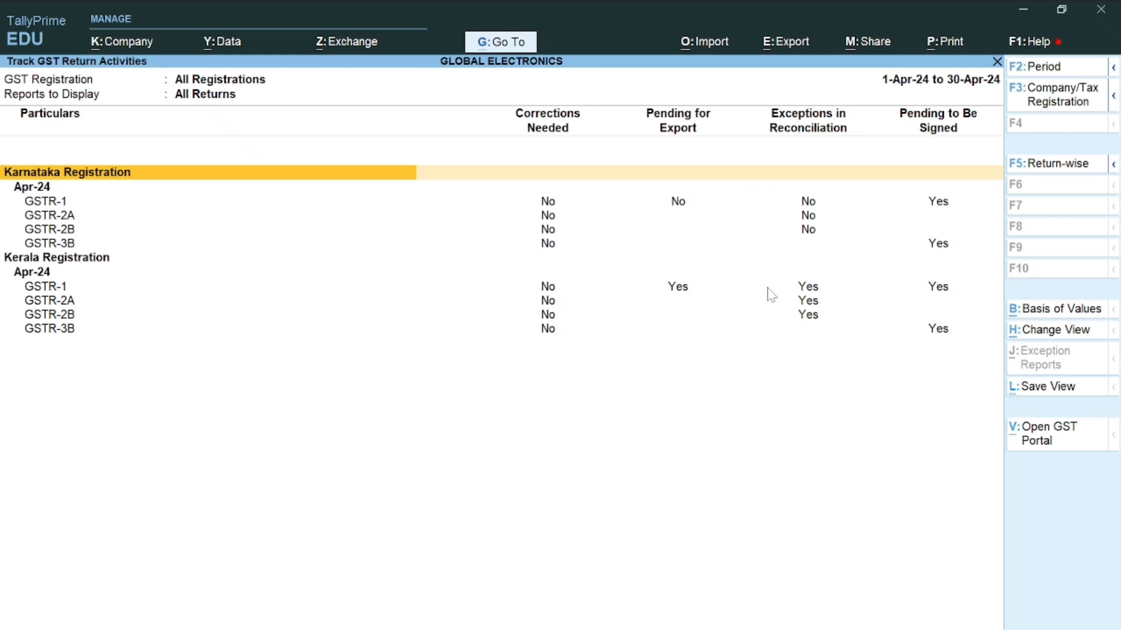
key("Escape")
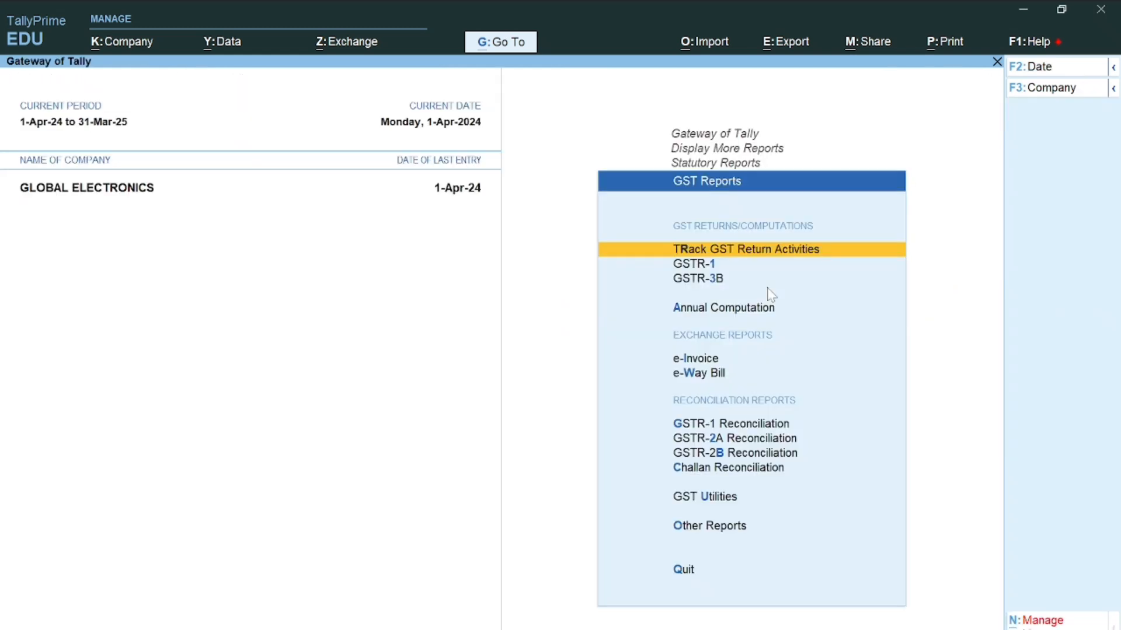
Open GSTR-1 for Kerala Registration: one B2B invoice, 2,50,000.00 taxable, 45,000.00 tax
left_click(702, 266)
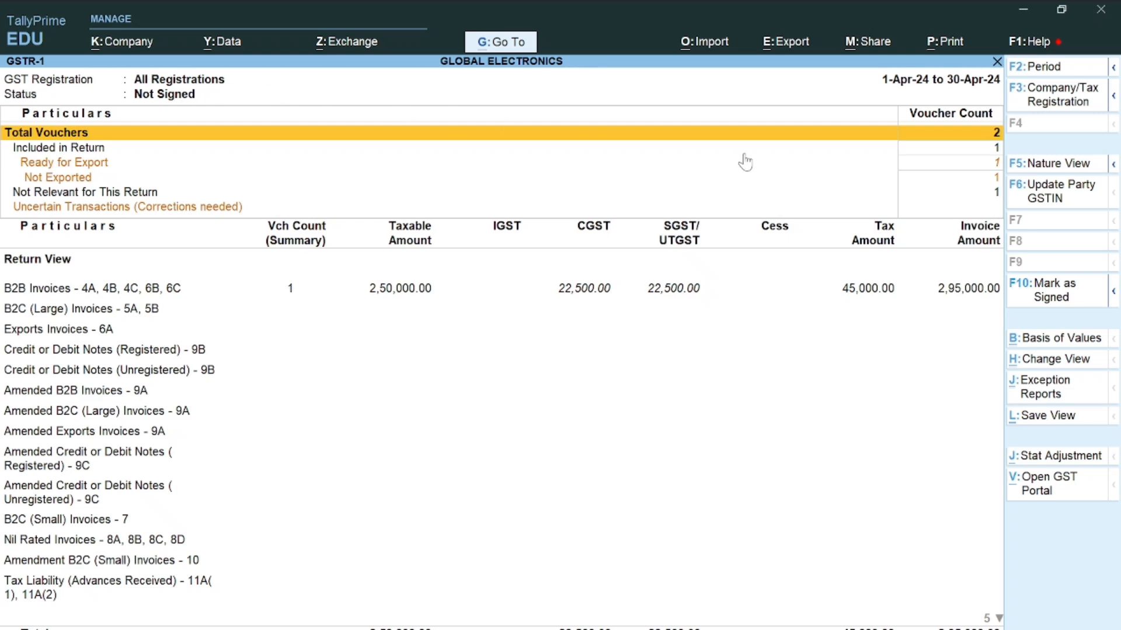
left_click(1049, 100)
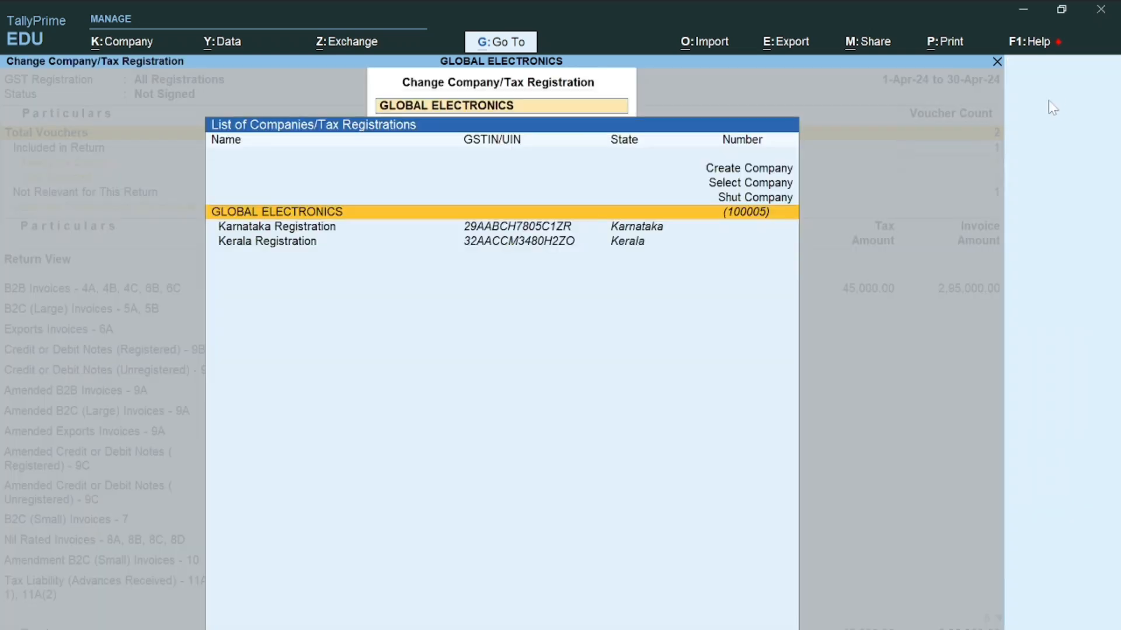
left_click(518, 244)
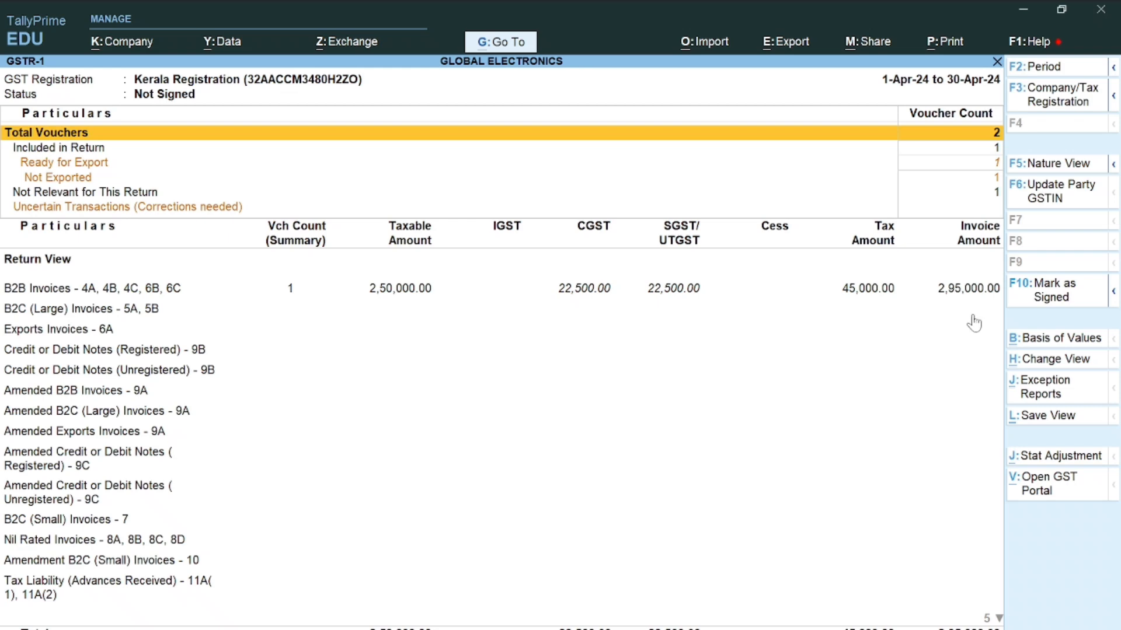
Open Kerala's GSTR-3B, toggling nature and return views: 45,000.00 output tax, 98,100.00 ITC
key("Escape")
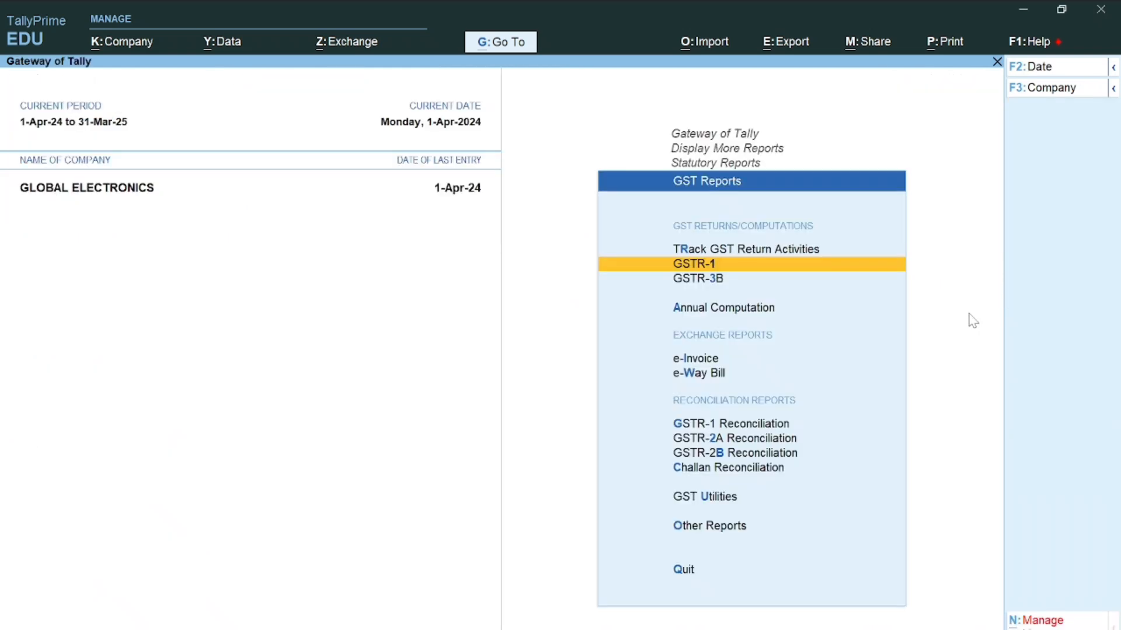
left_click(715, 280)
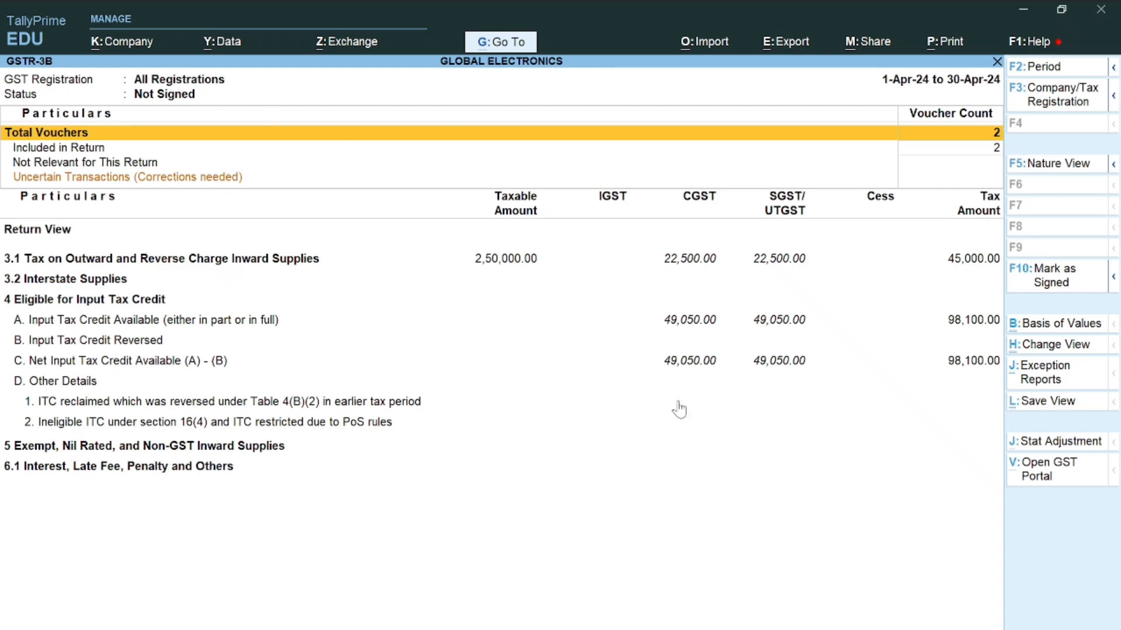
left_click(1070, 96)
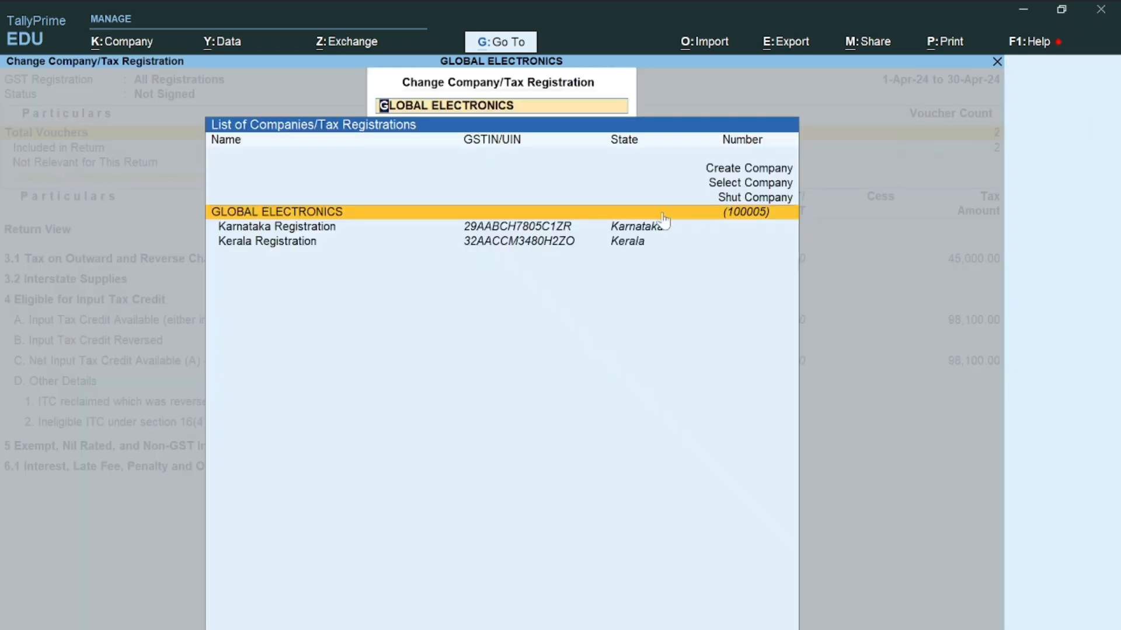
left_click(551, 243)
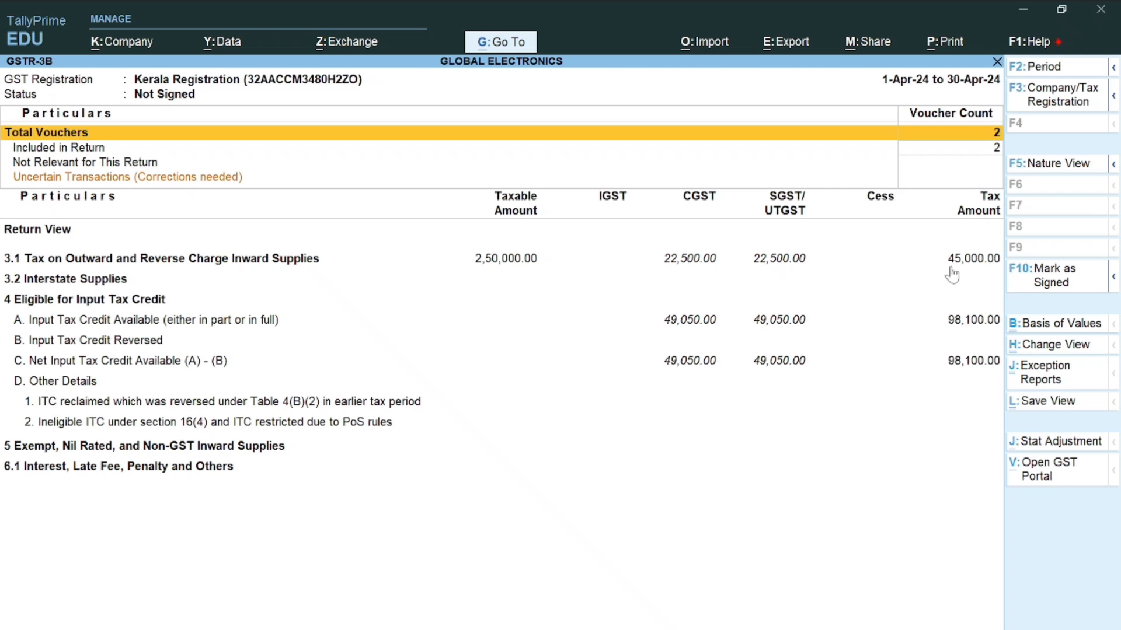
left_click(1046, 169)
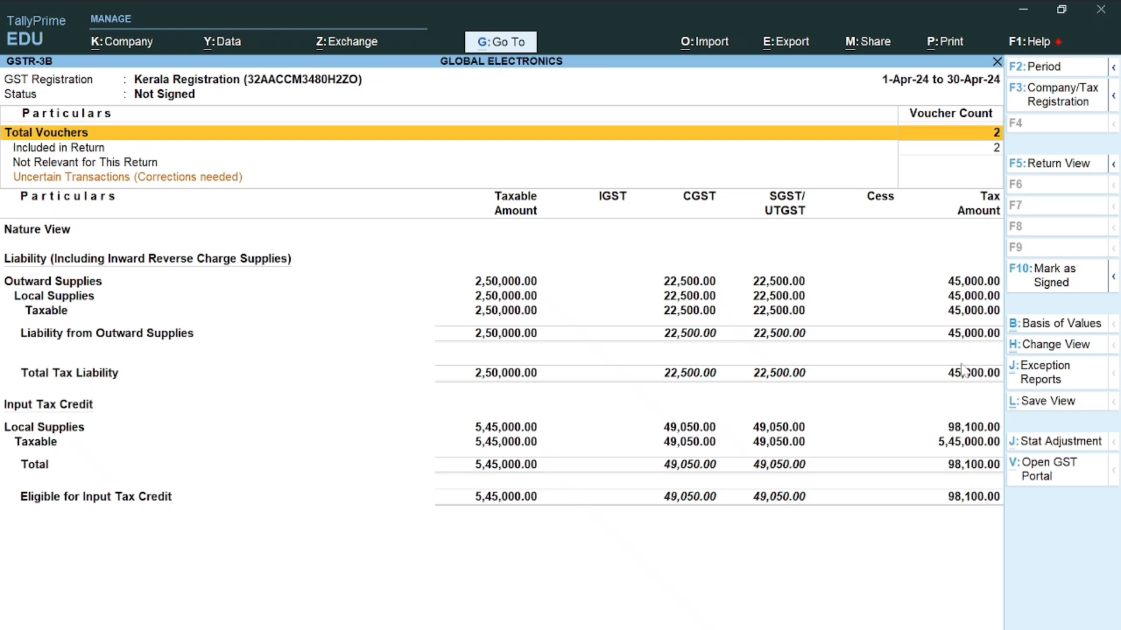
left_click(1058, 166)
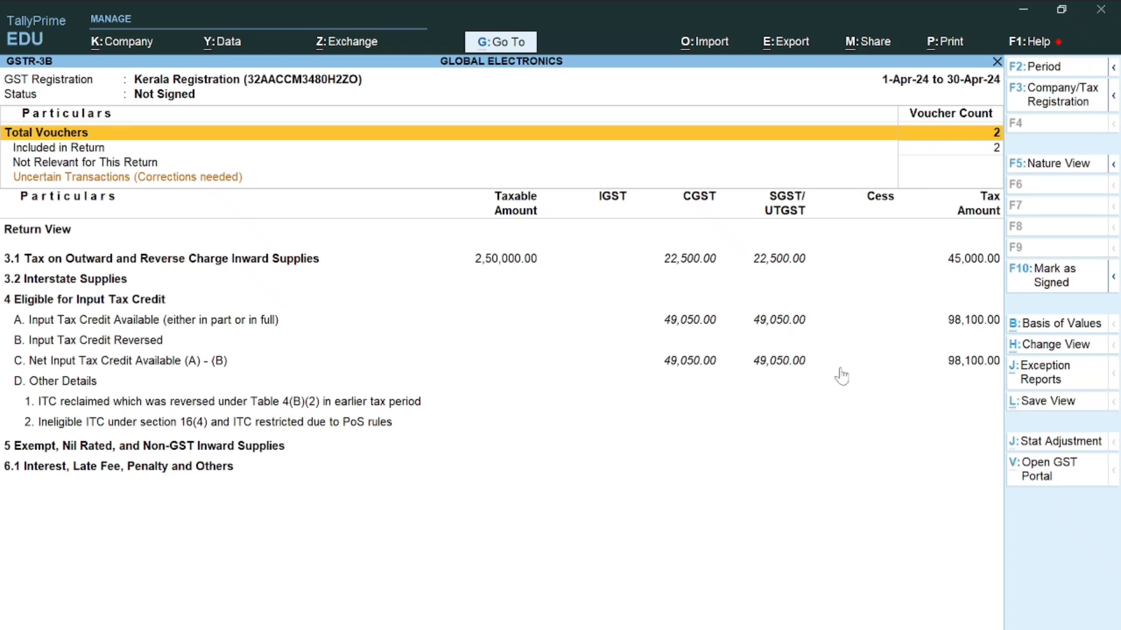
Open the detailed Balance Sheet and drill into Duties & Taxes, showing (-)53,100.00
key("Escape")
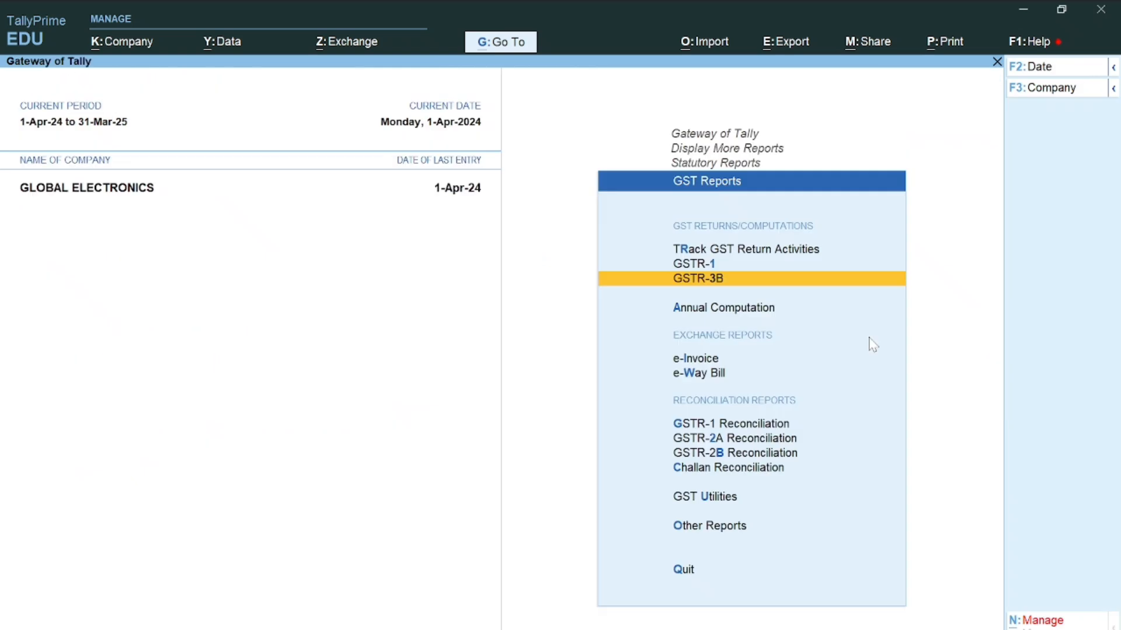
key("Escape")
key("Escape")
key("Escape")
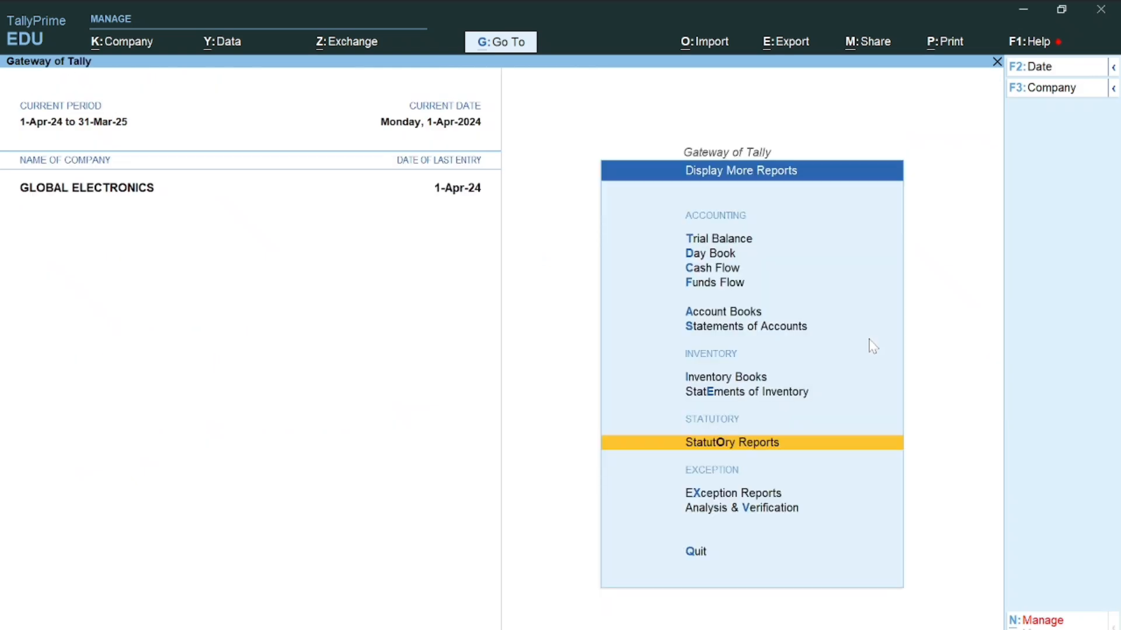
left_click(733, 421)
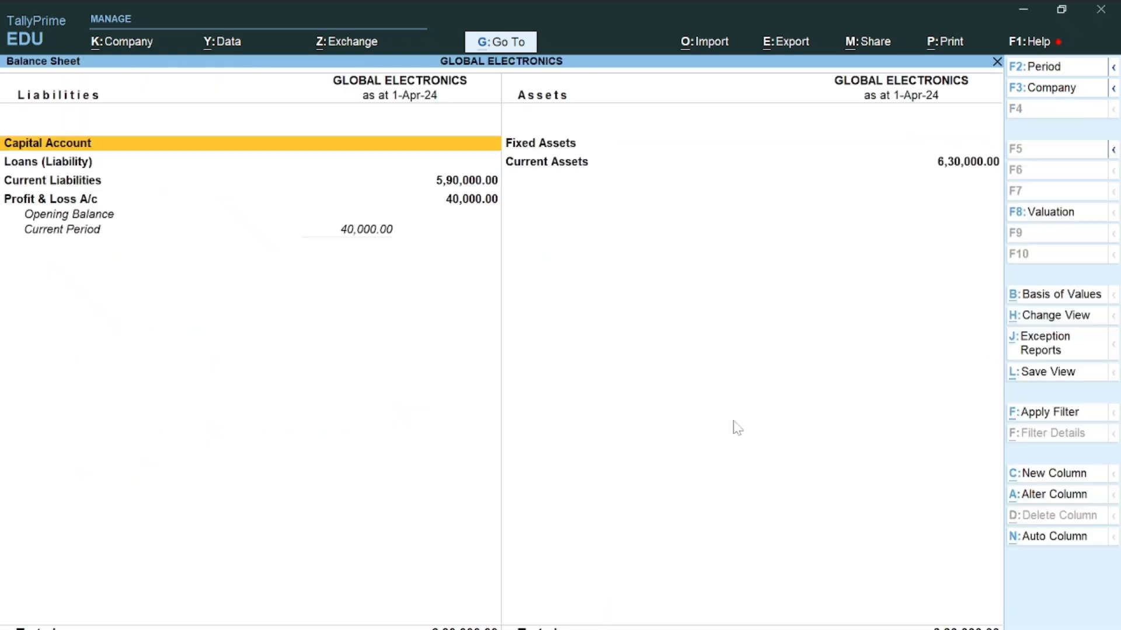
key("alt+F5")
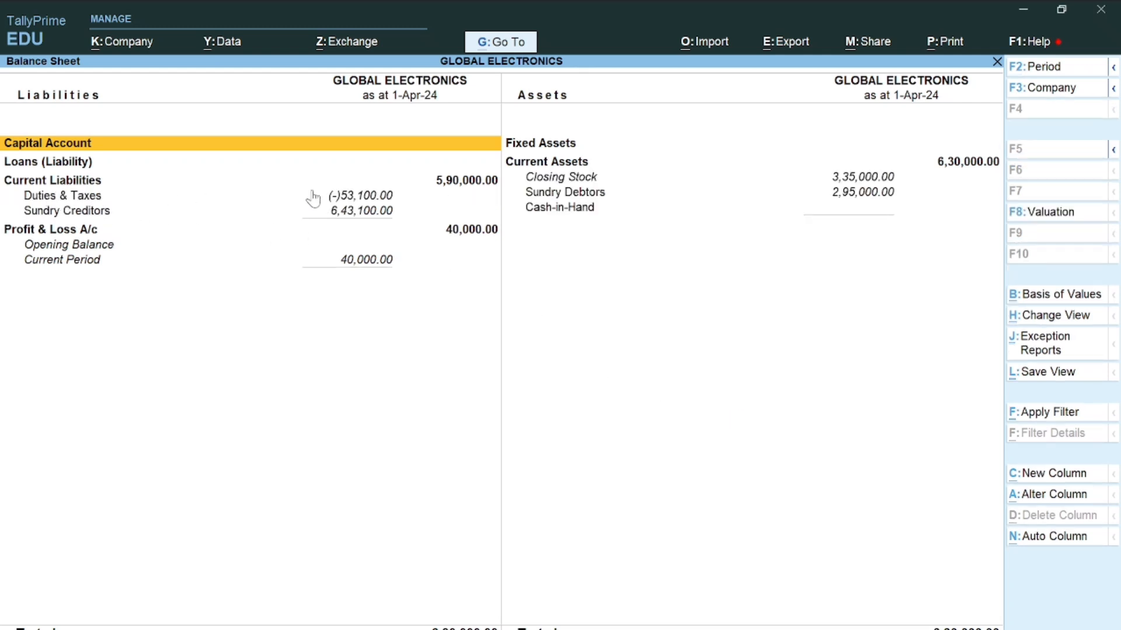
double_click(385, 198)
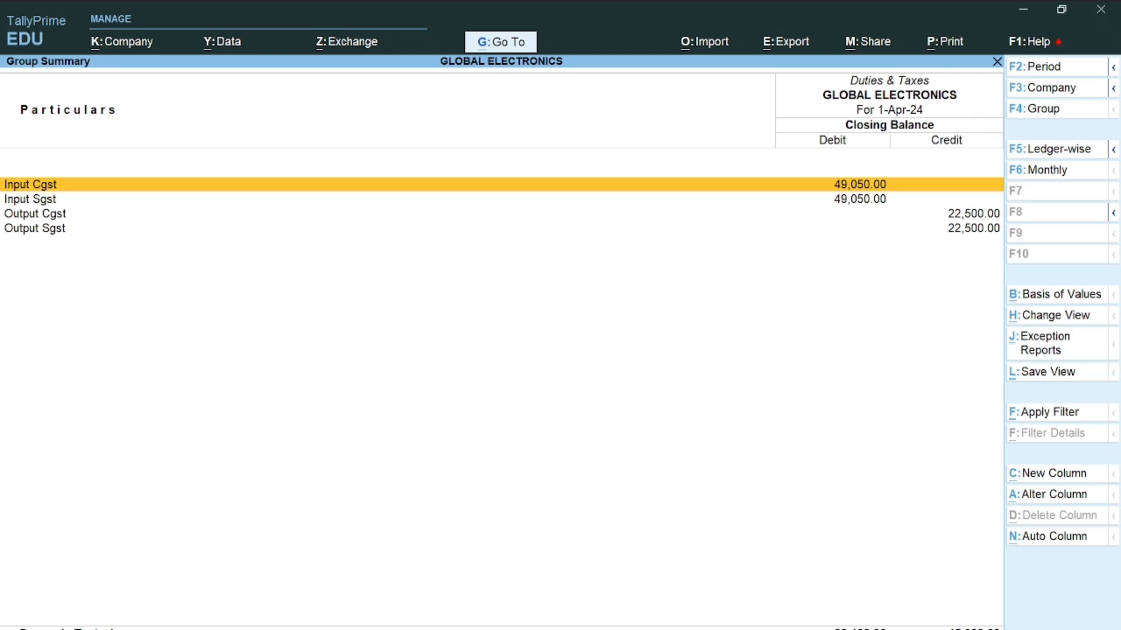
key("Escape")
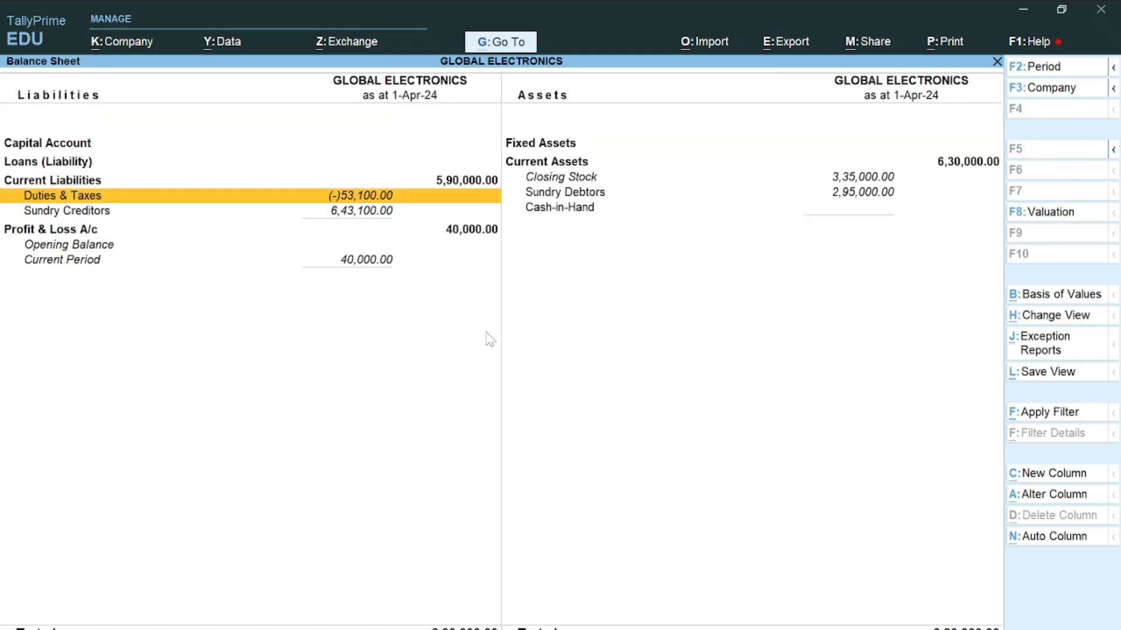
Close the Balance Sheet and decline the quit prompt at the Gateway of Tally
key("Escape")
key("Escape")
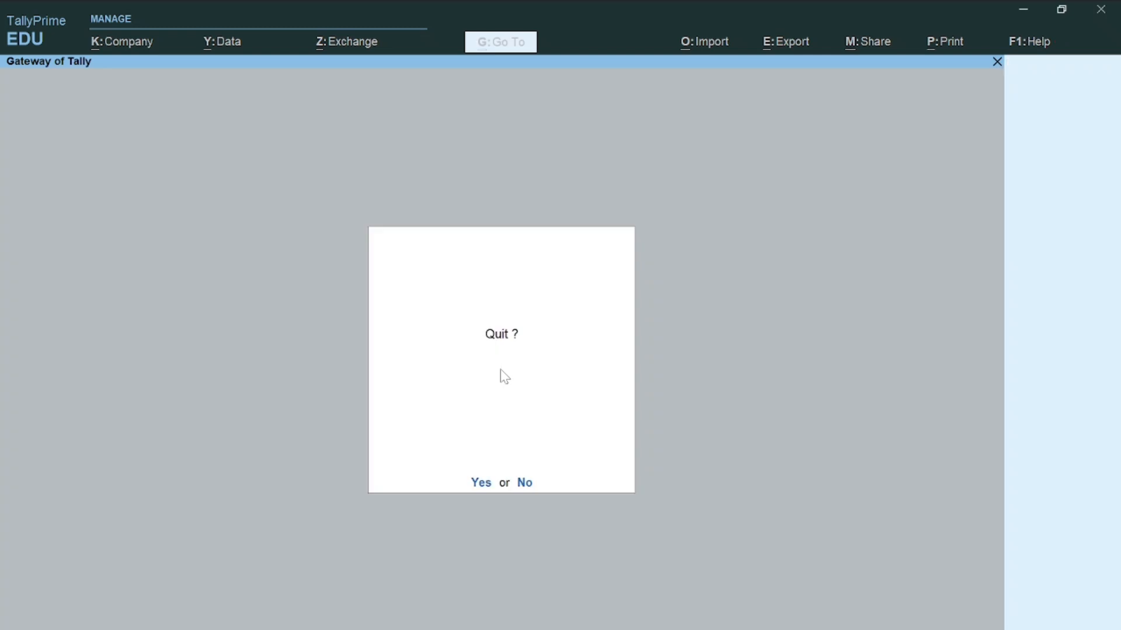
key("Escape")
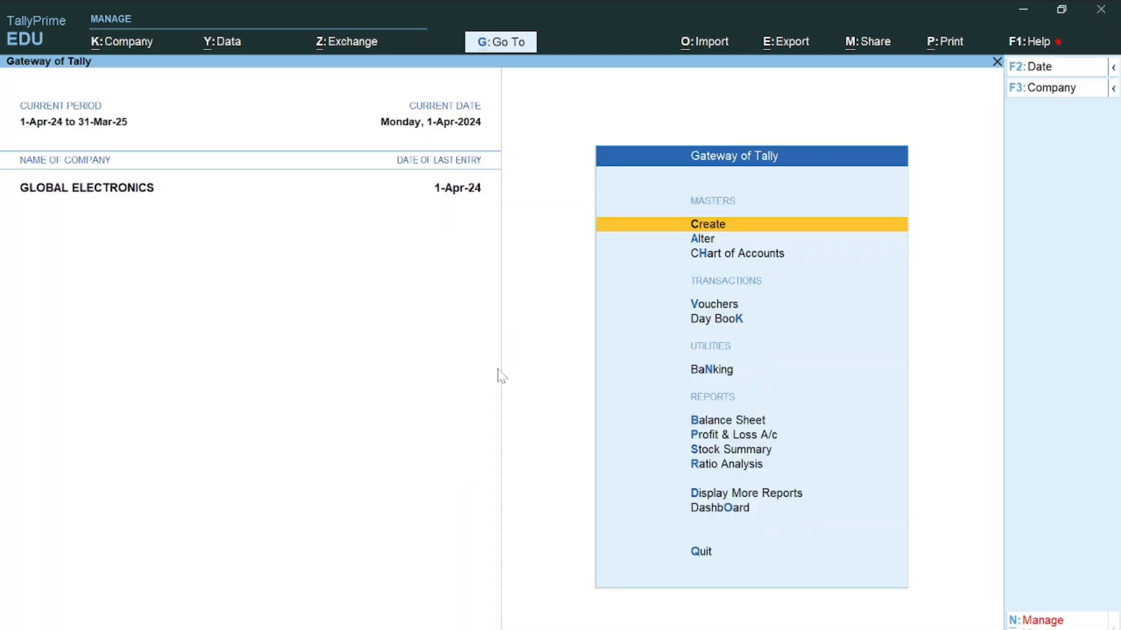